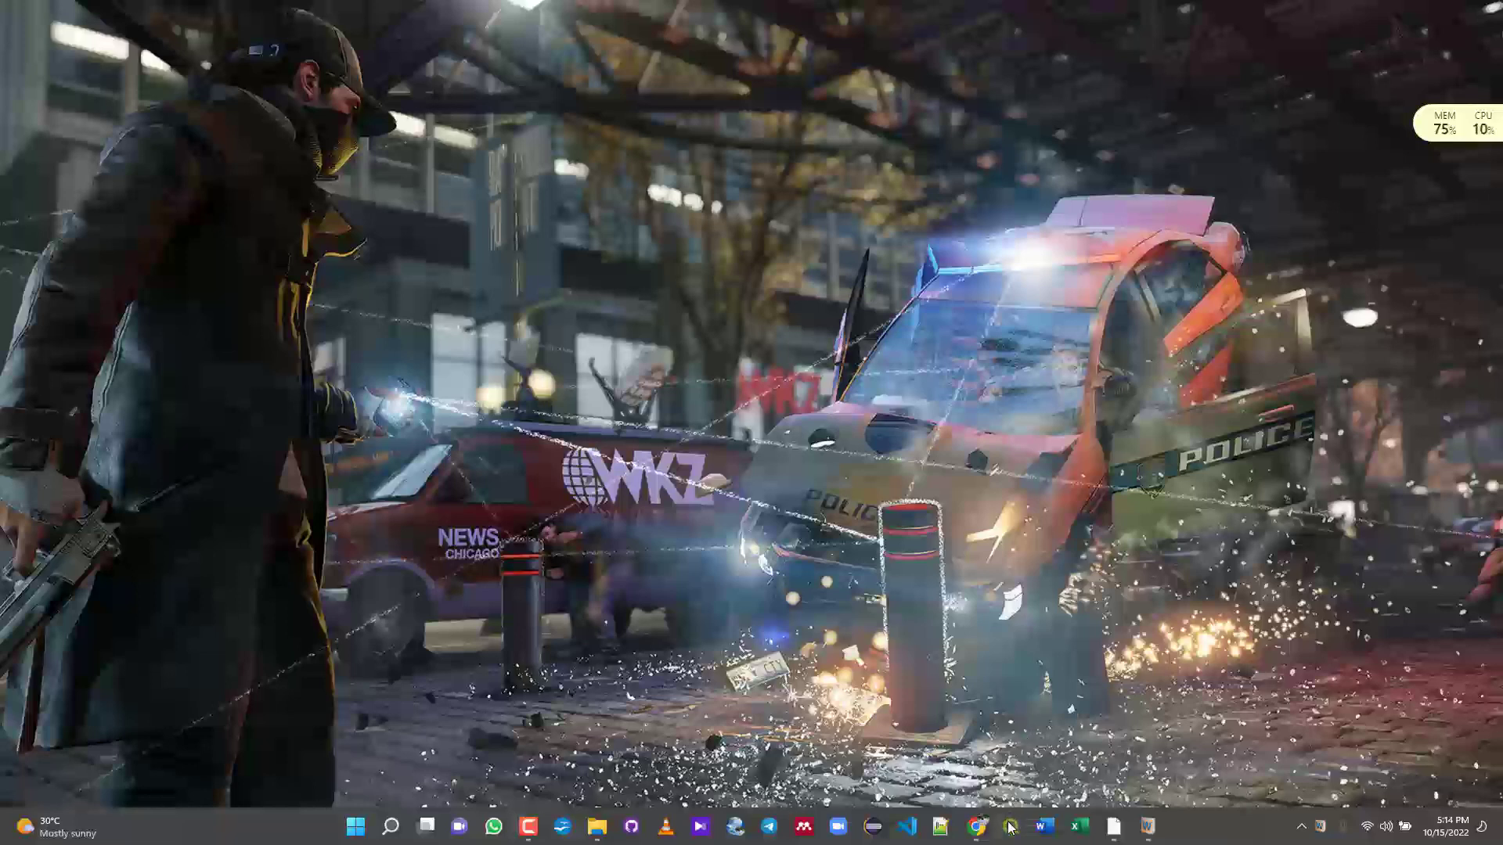
Launch QGIS from the taskbar and let it load to the start page.
left_click(1010, 827)
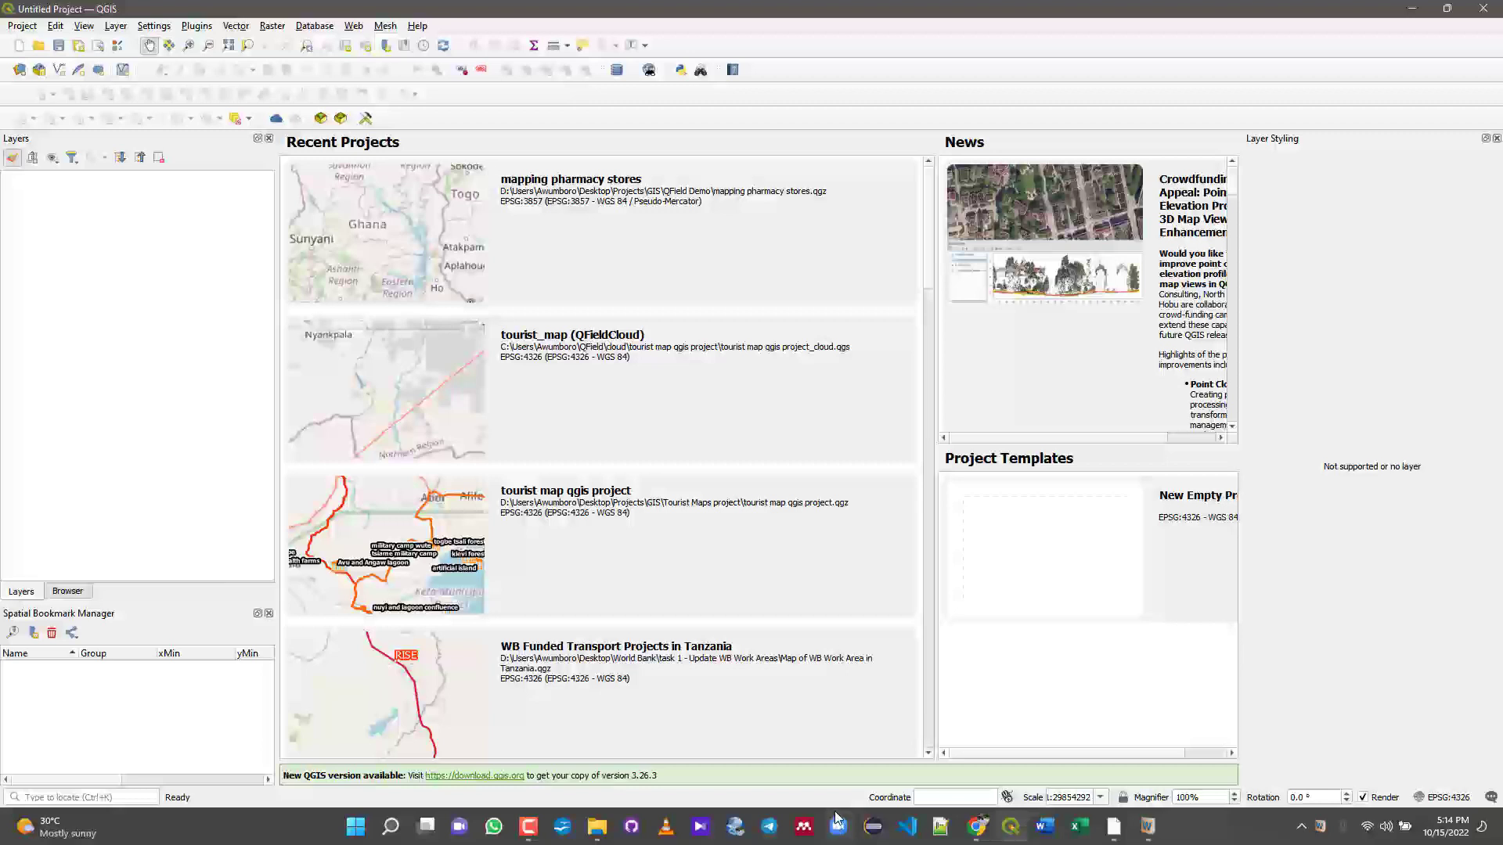
Open the 'mapping pharmacy stores' project, pan toward Ghana and Togo, and select the pharmacy sites layer.
left_click(404, 199)
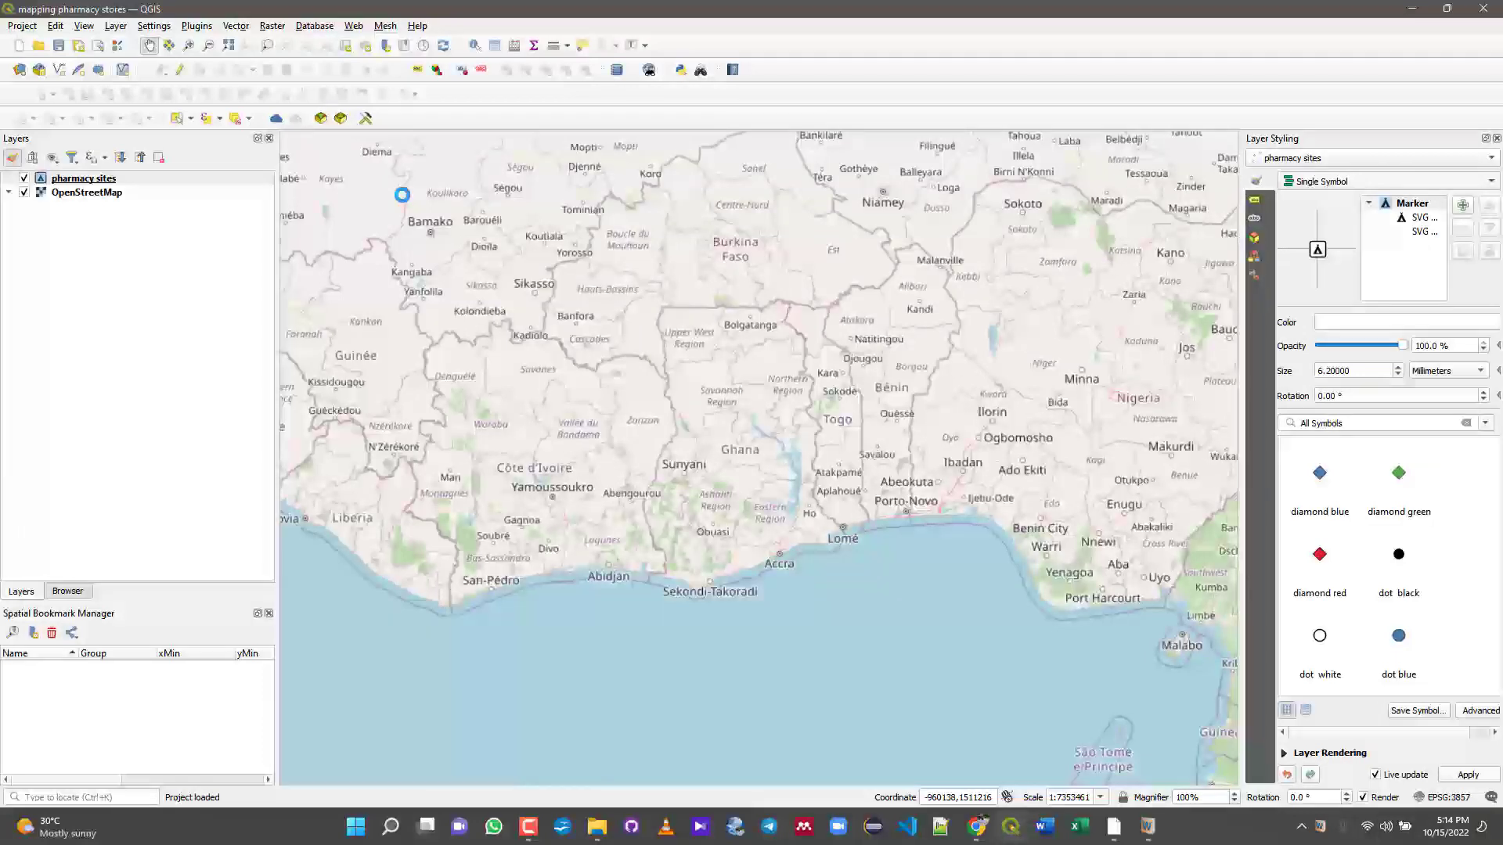
left_click_drag(507, 306, 603, 346)
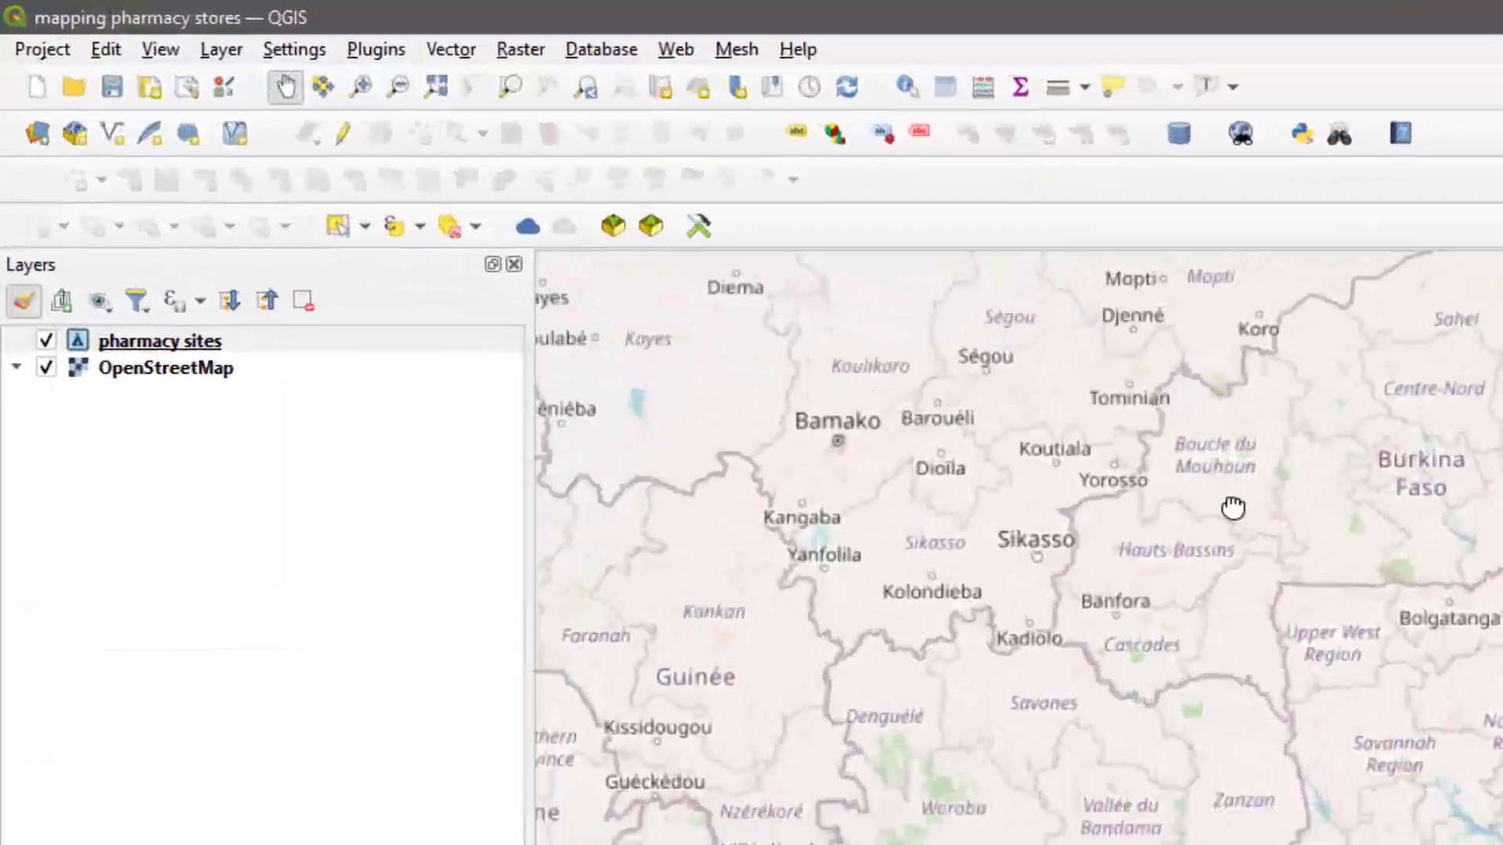
left_click_drag(1233, 508, 1044, 520)
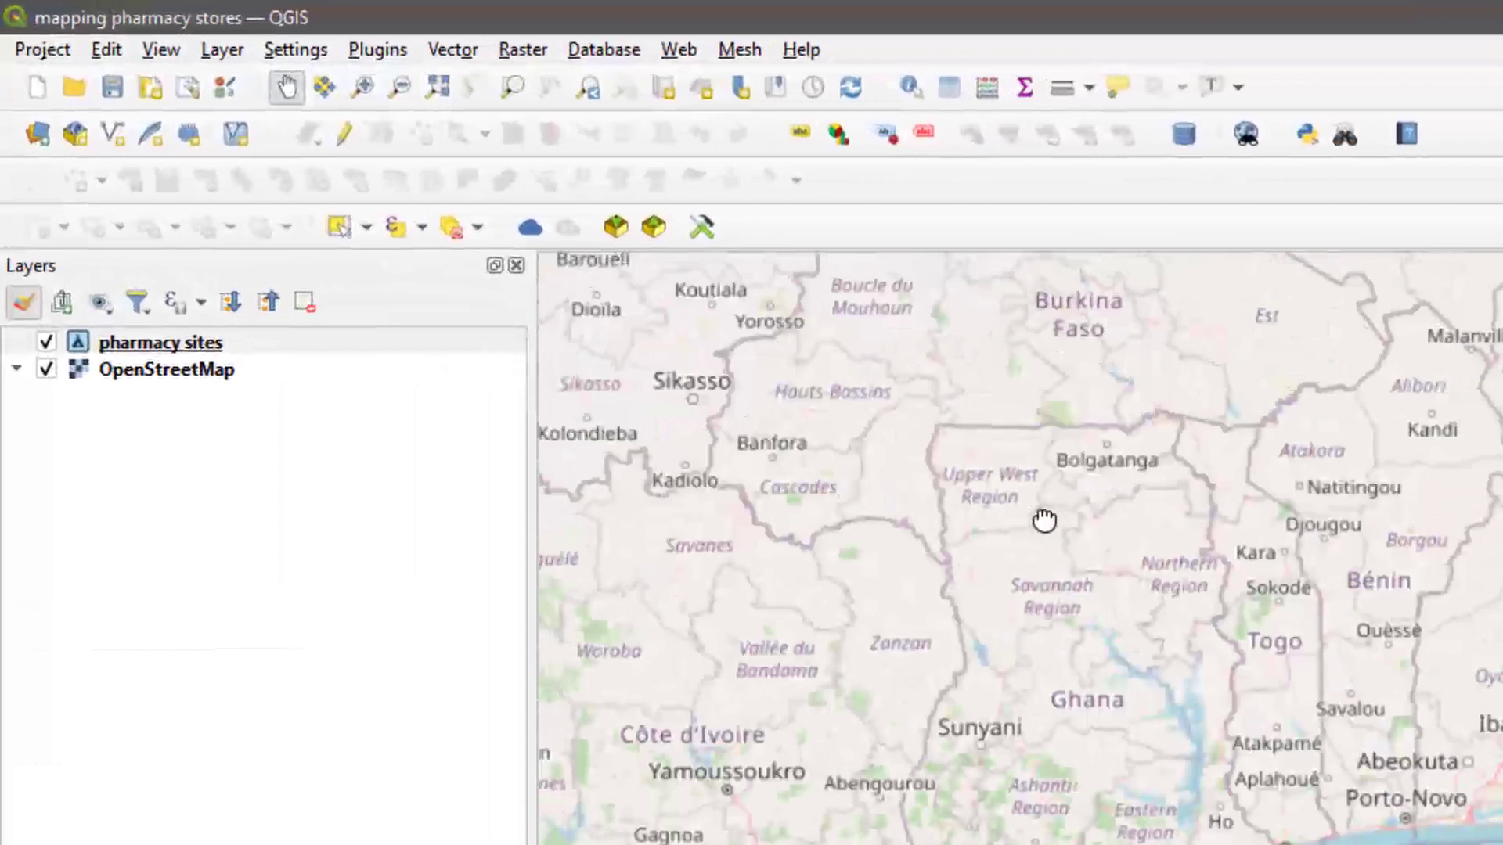
left_click(172, 342)
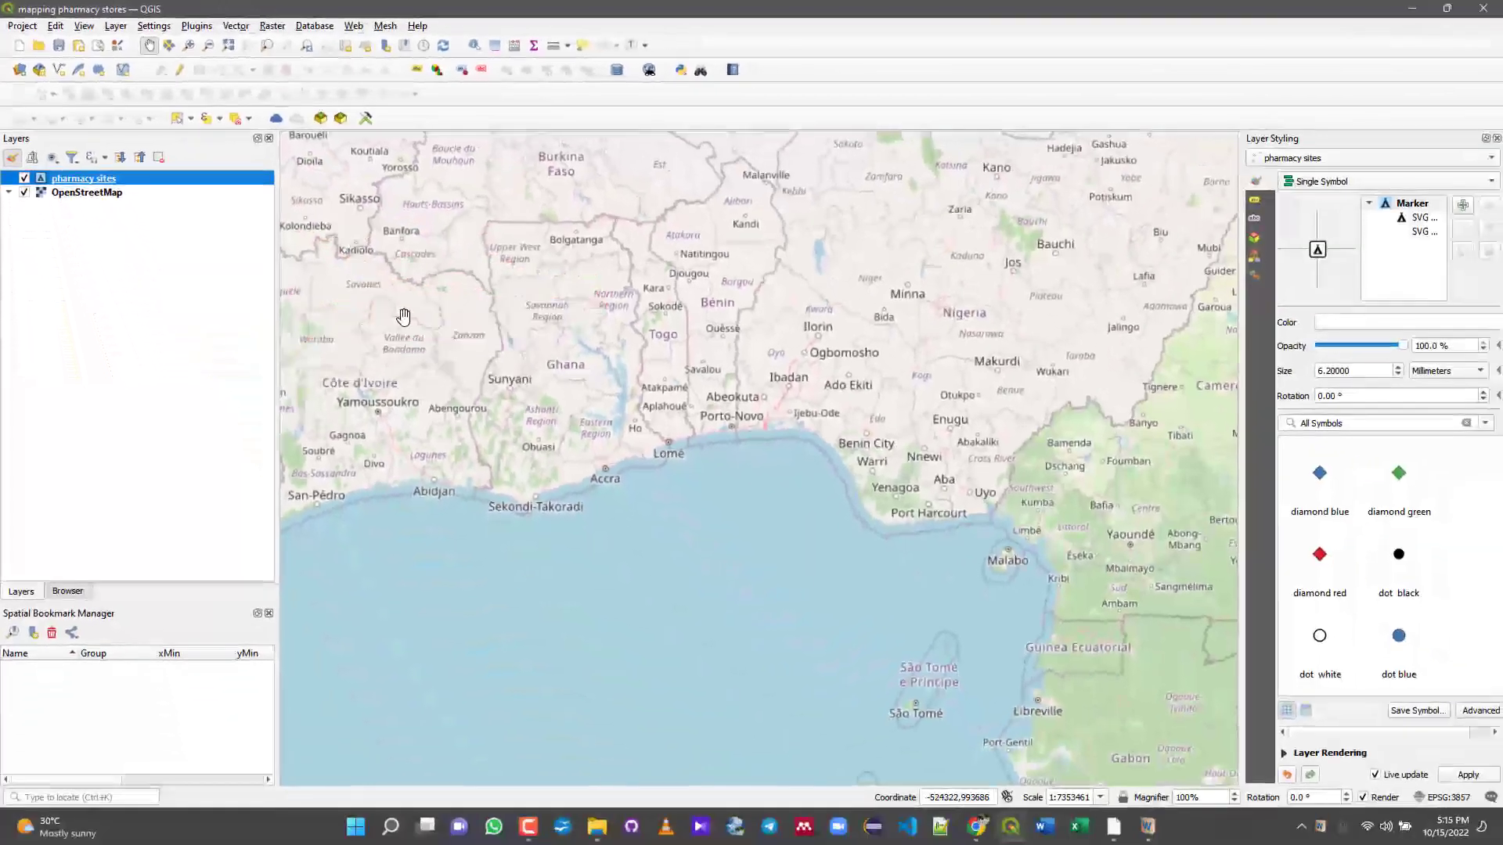
left_click_drag(403, 317, 435, 365)
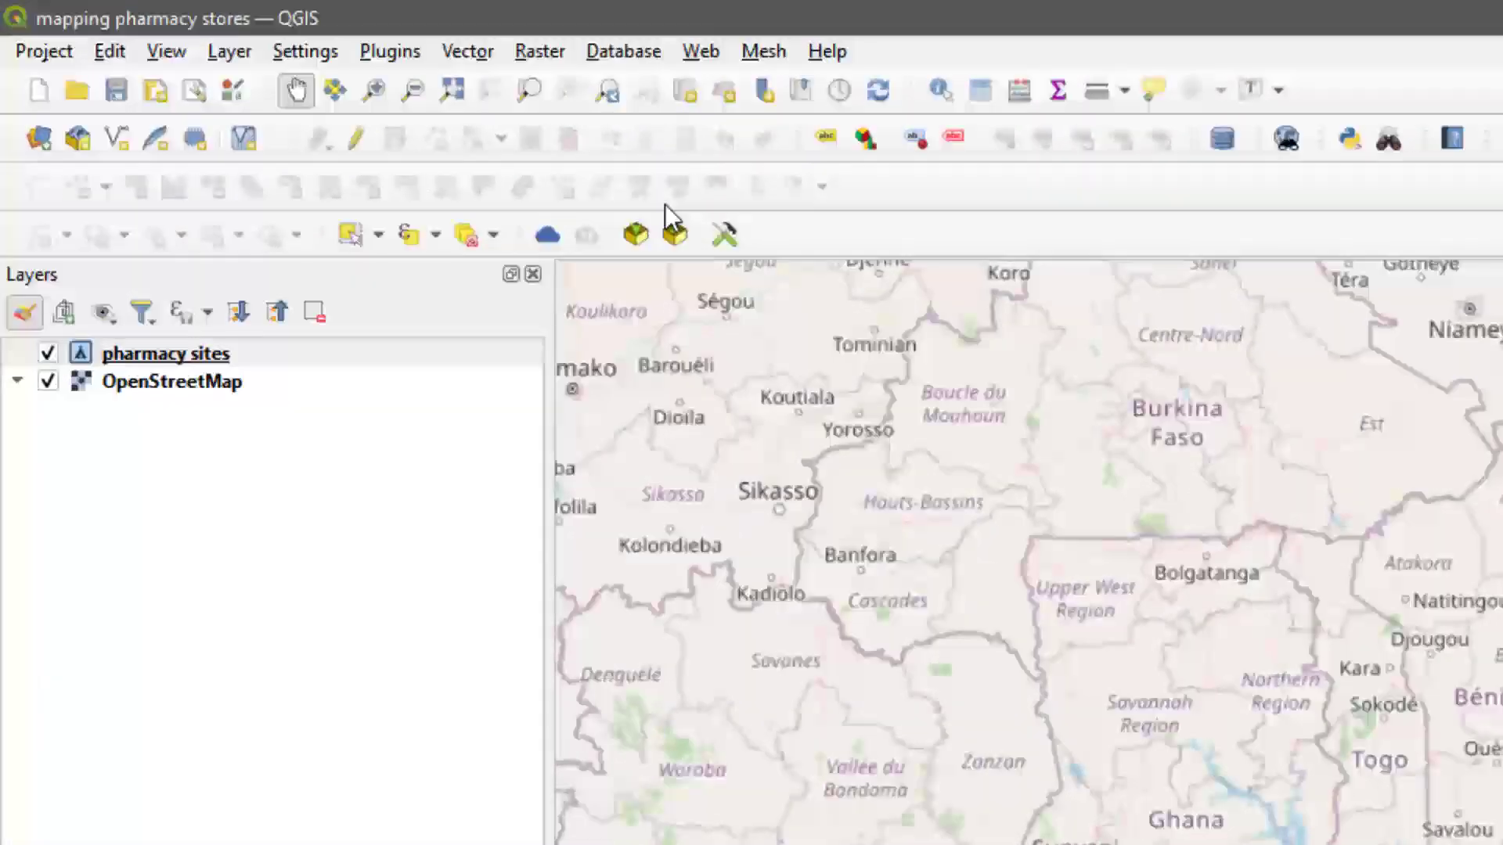
left_click(395, 53)
left_click(390, 52)
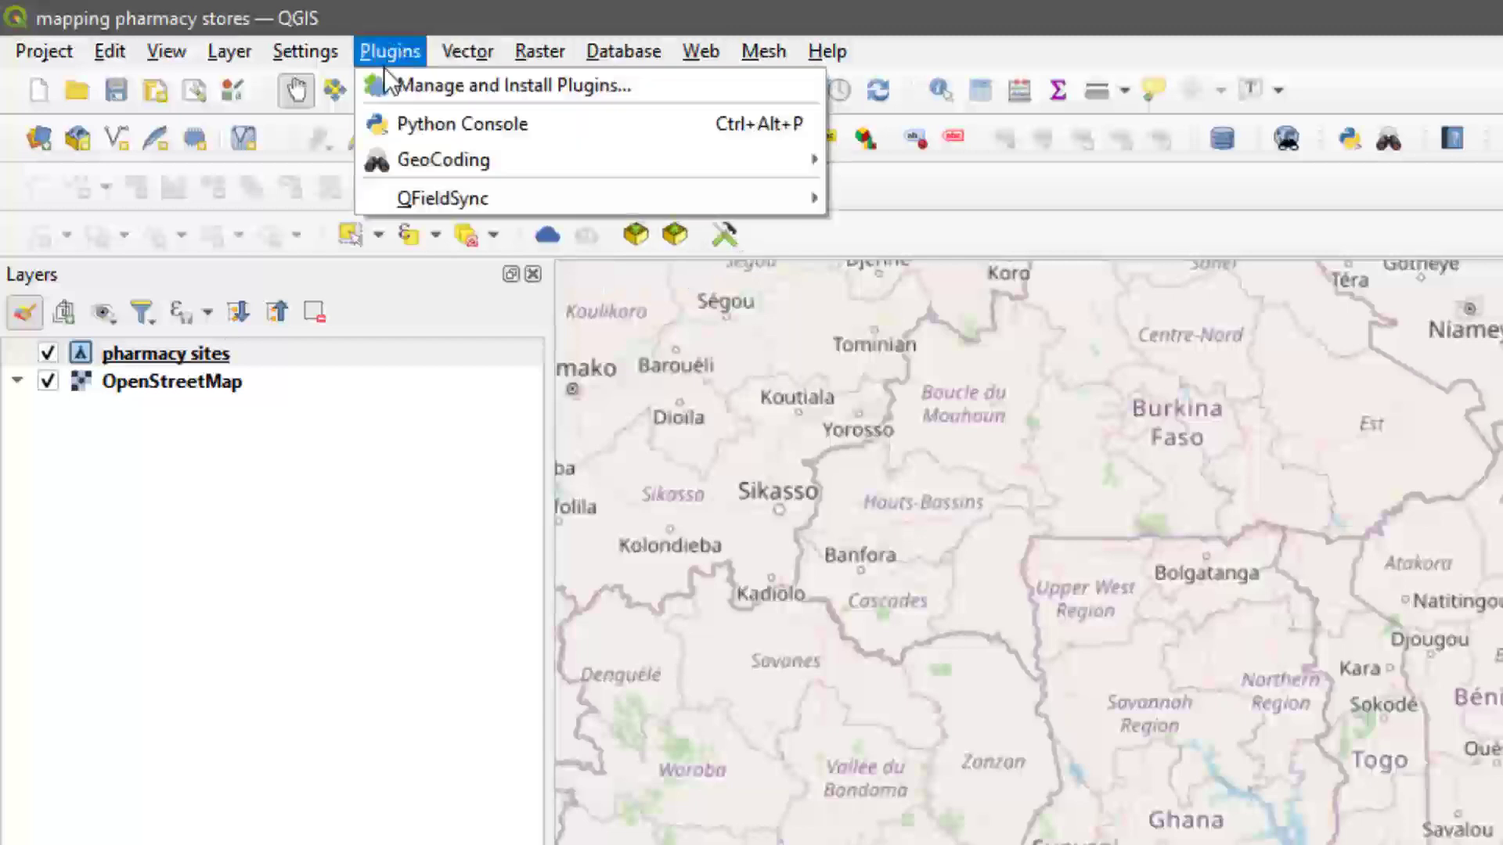
left_click(403, 83)
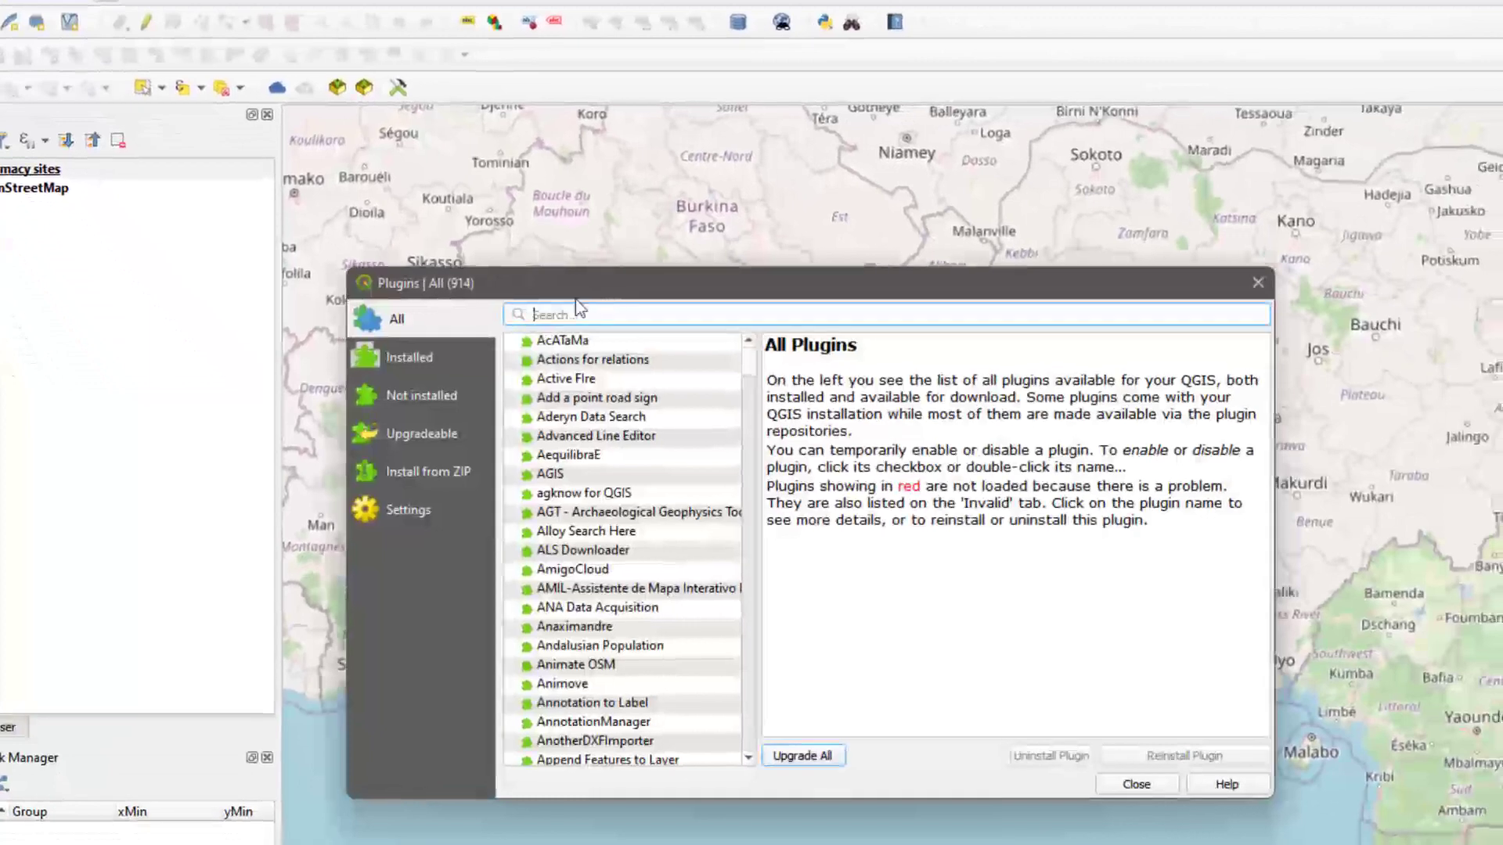
left_click_drag(577, 300, 602, 111)
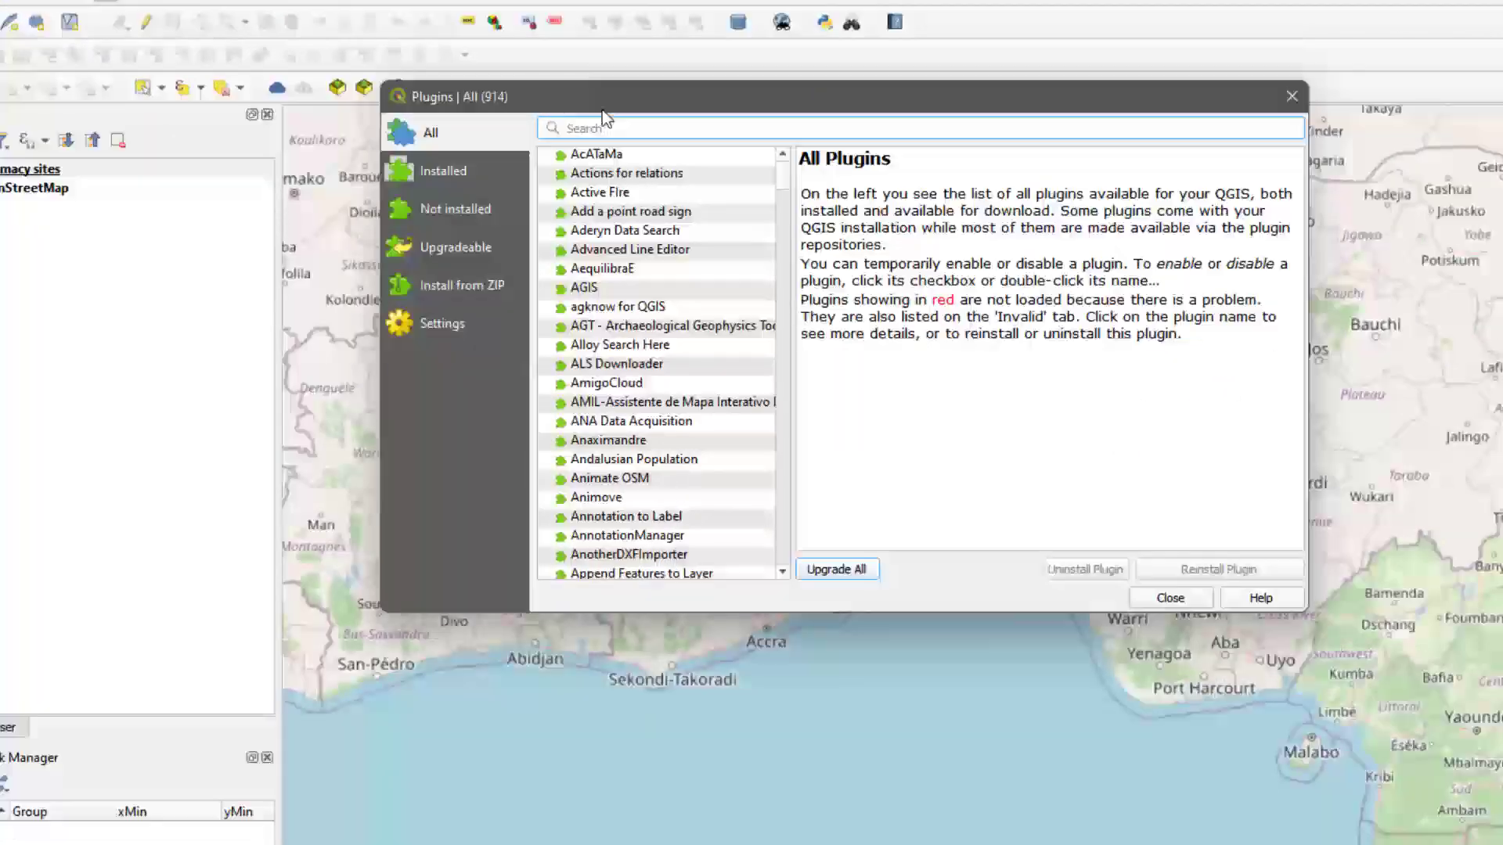
left_click(434, 135)
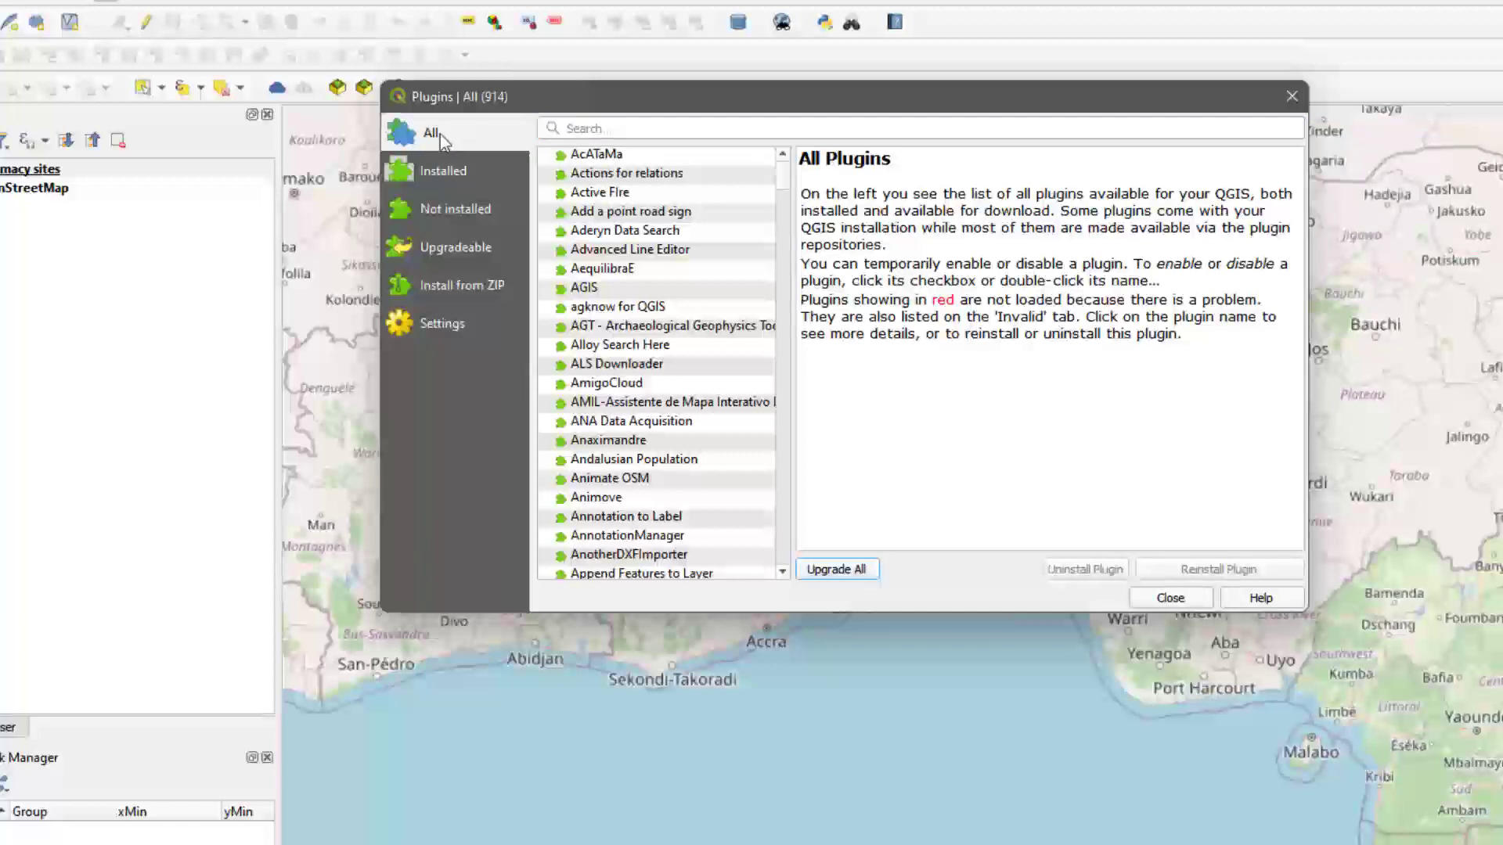
left_click(648, 130)
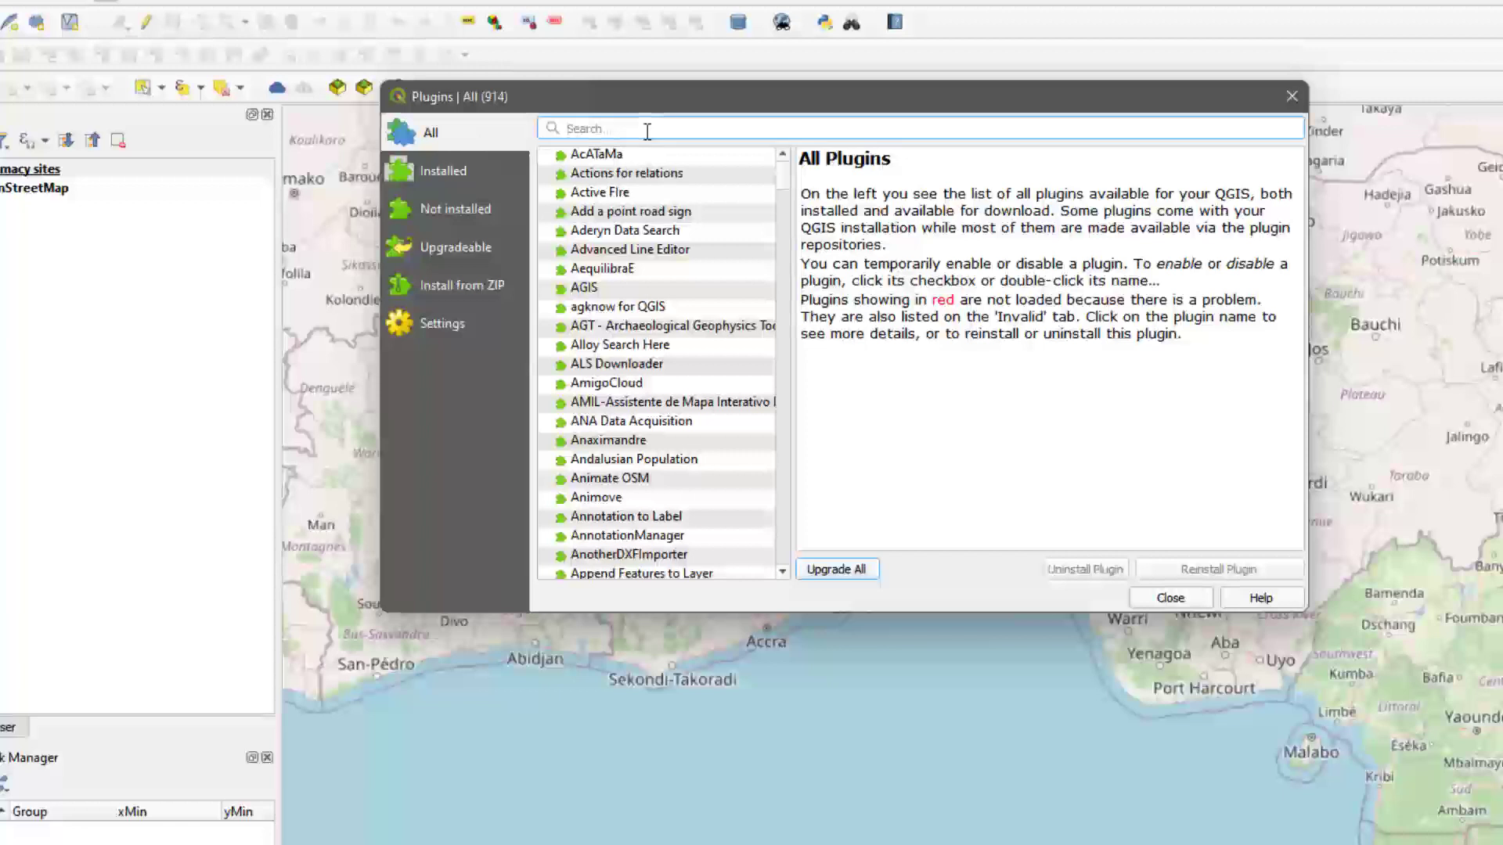
type("qfi")
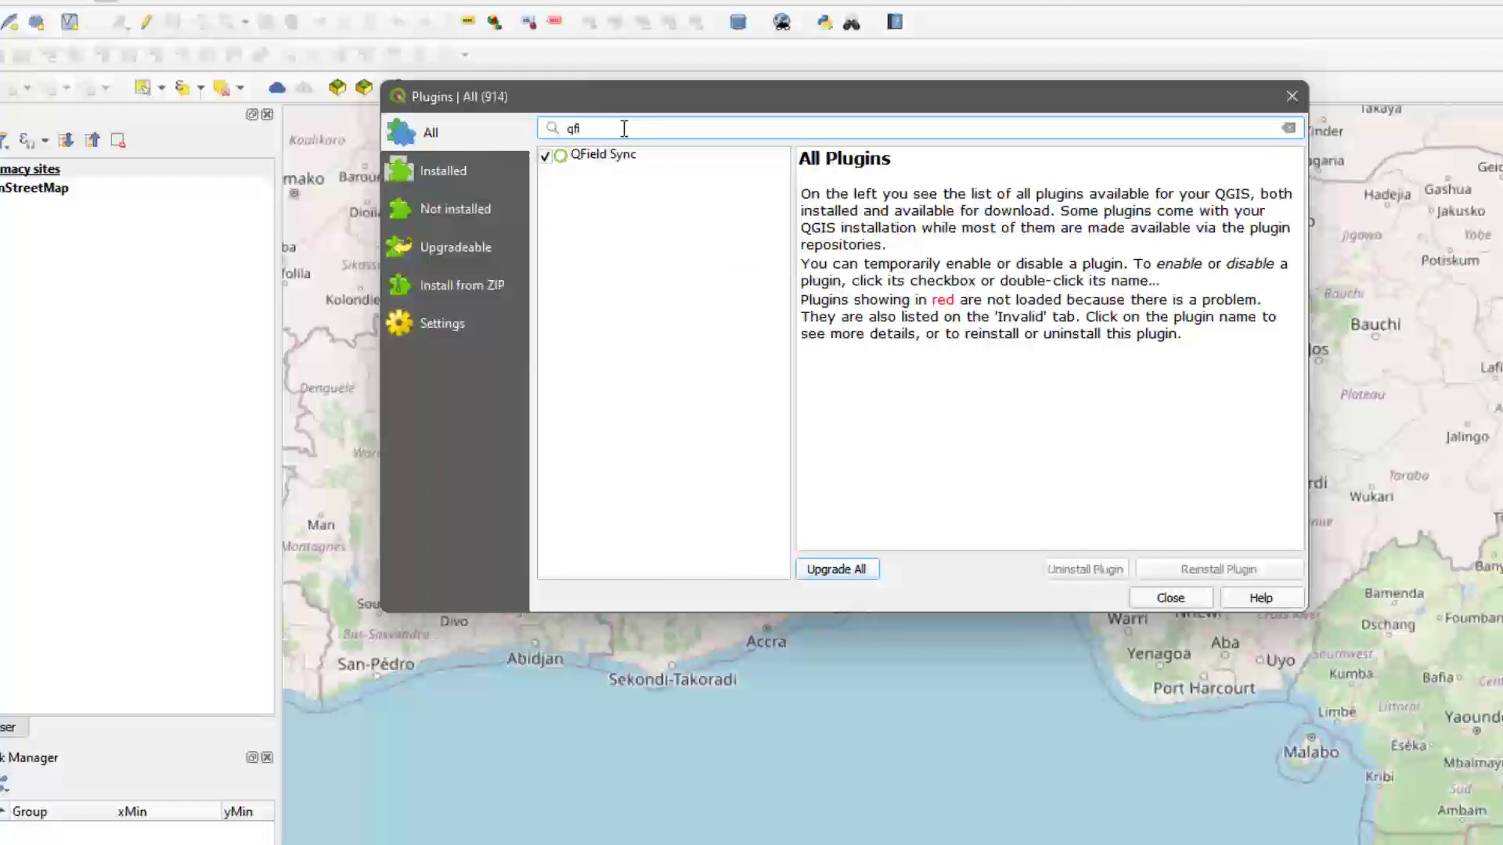
left_click(579, 161)
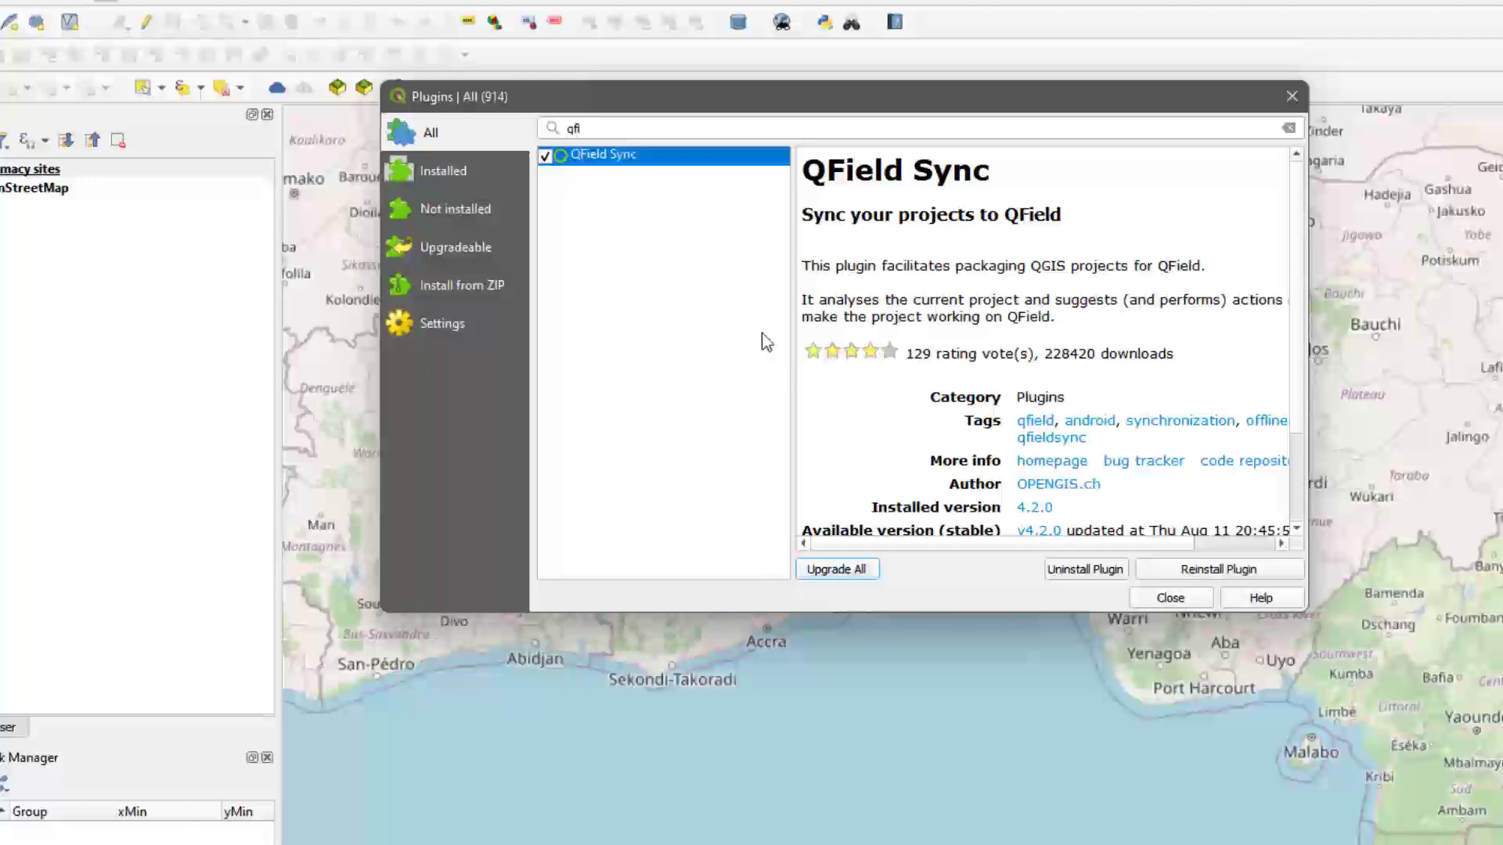
left_click(1191, 600)
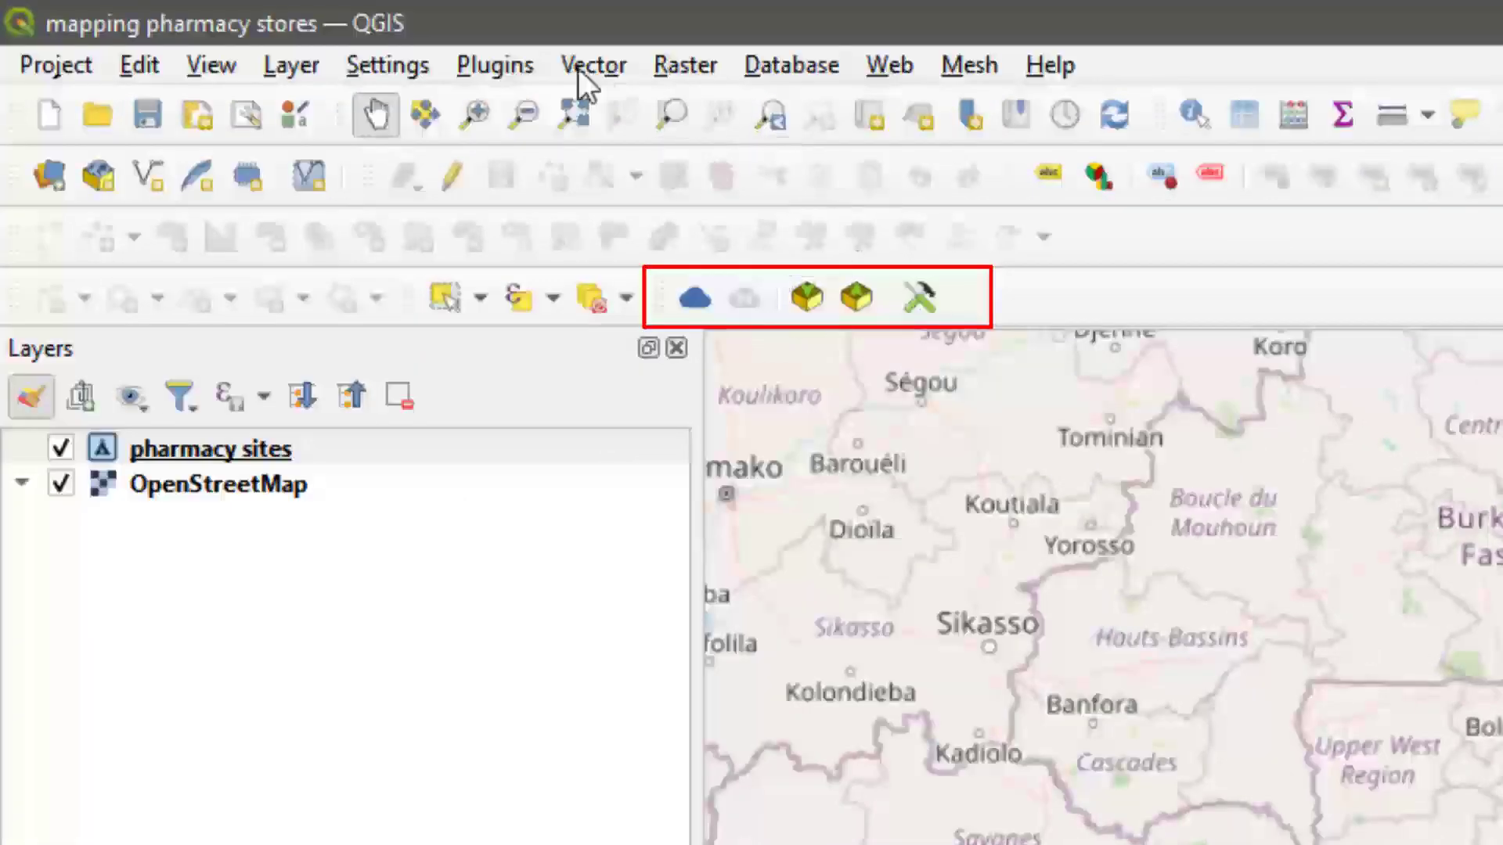
Open QFieldSync's QFieldCloud Projects Overview from the Plugins menu.
left_click(509, 66)
mouse_move(529, 252)
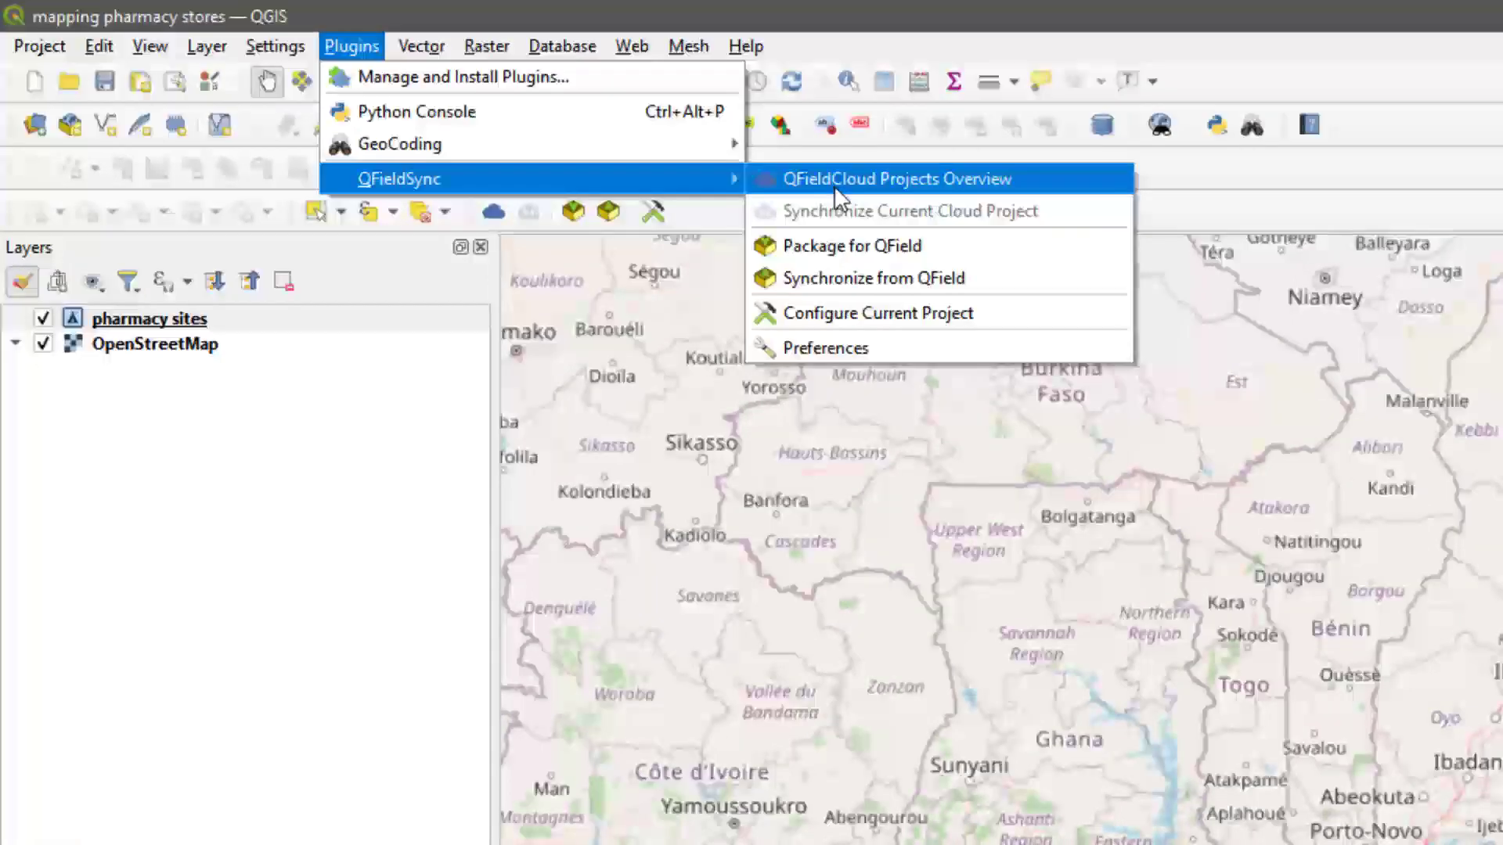
left_click(835, 188)
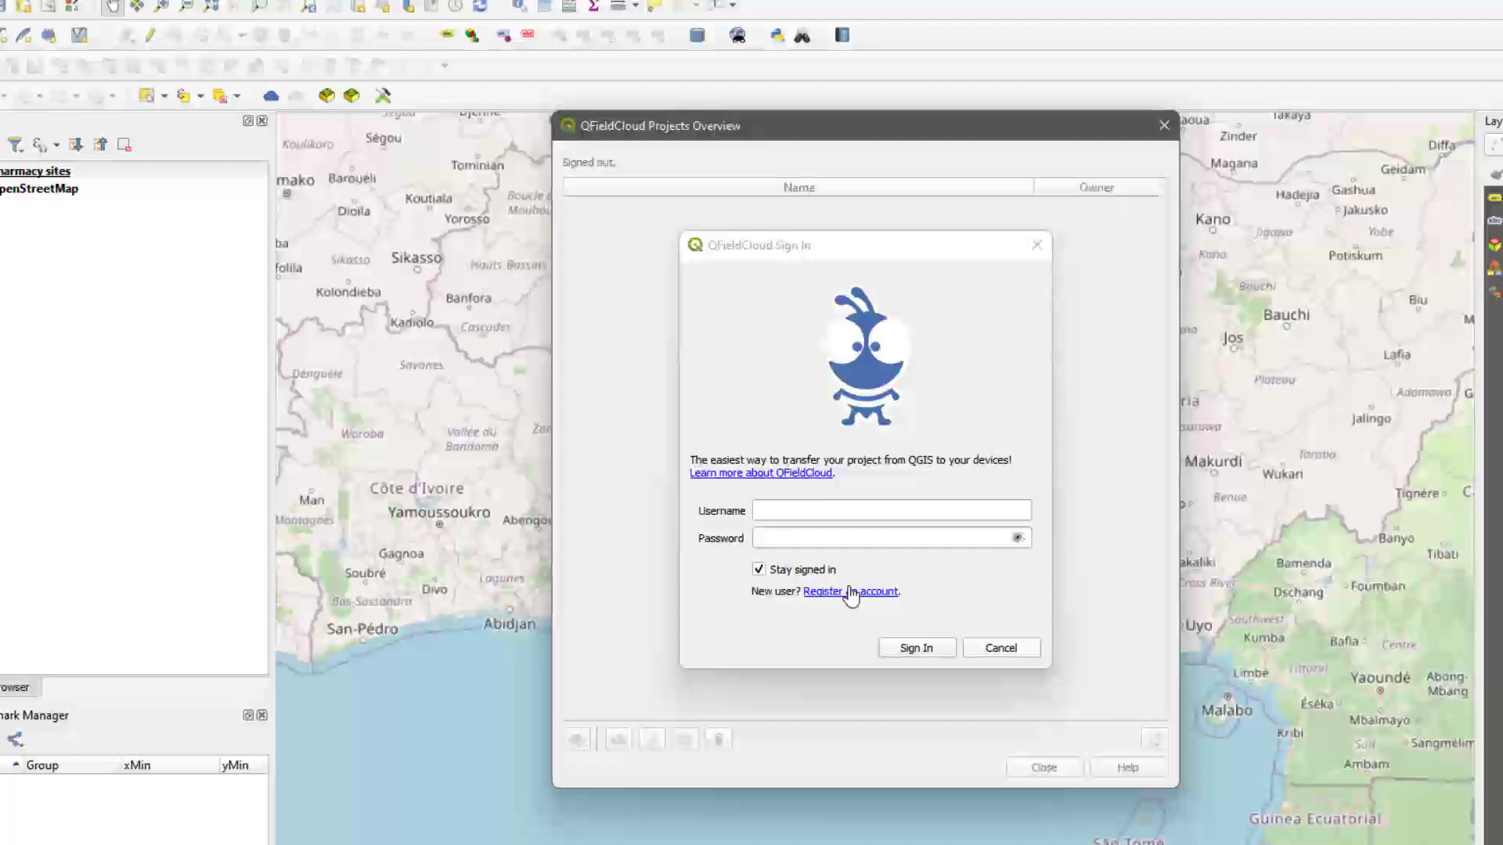
Sign in to QFieldCloud with the account username and password.
left_click(839, 511)
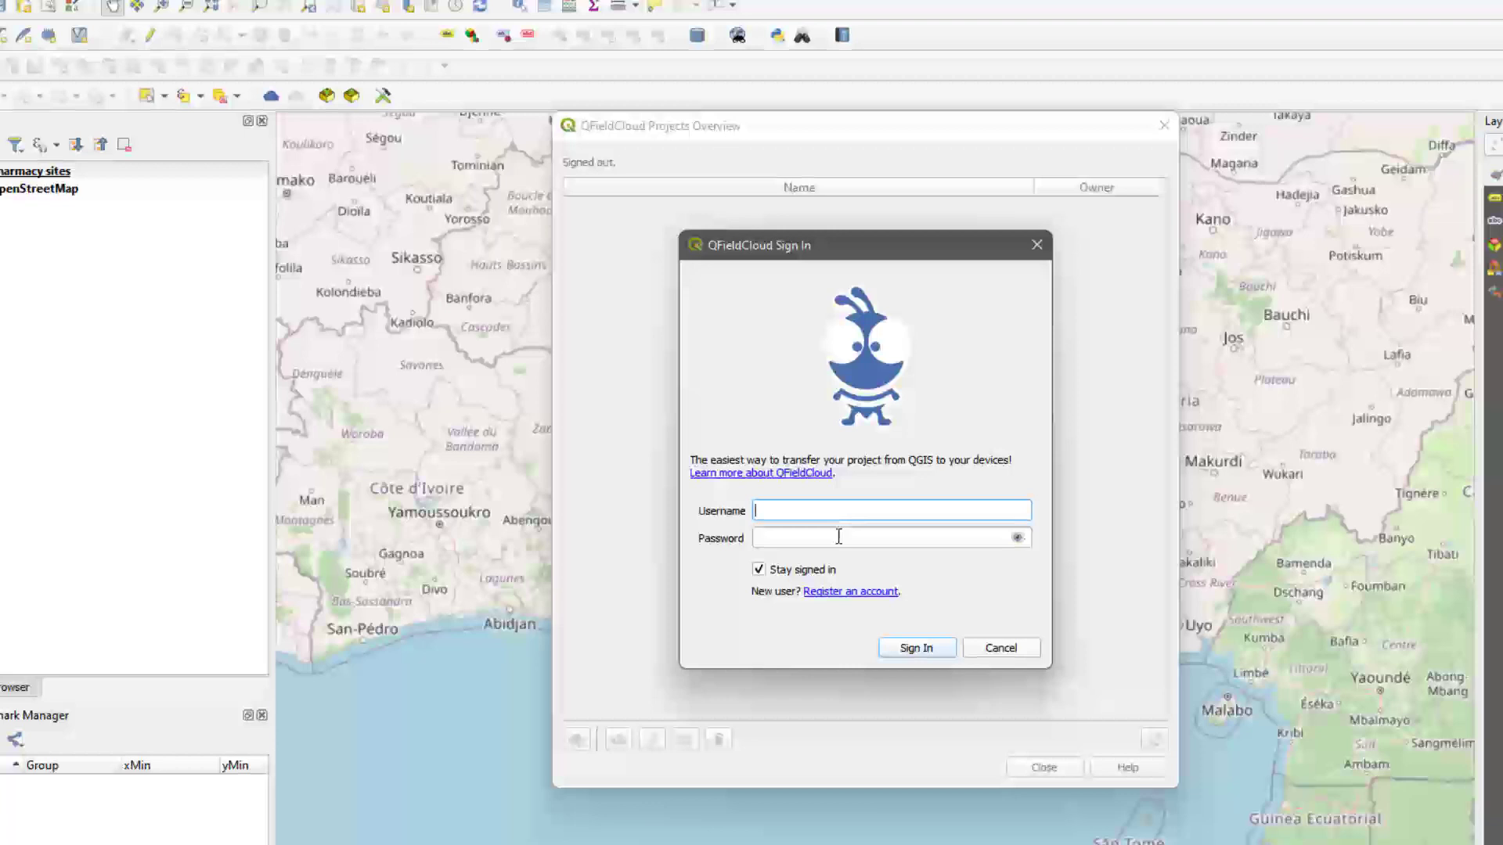
left_click(838, 537)
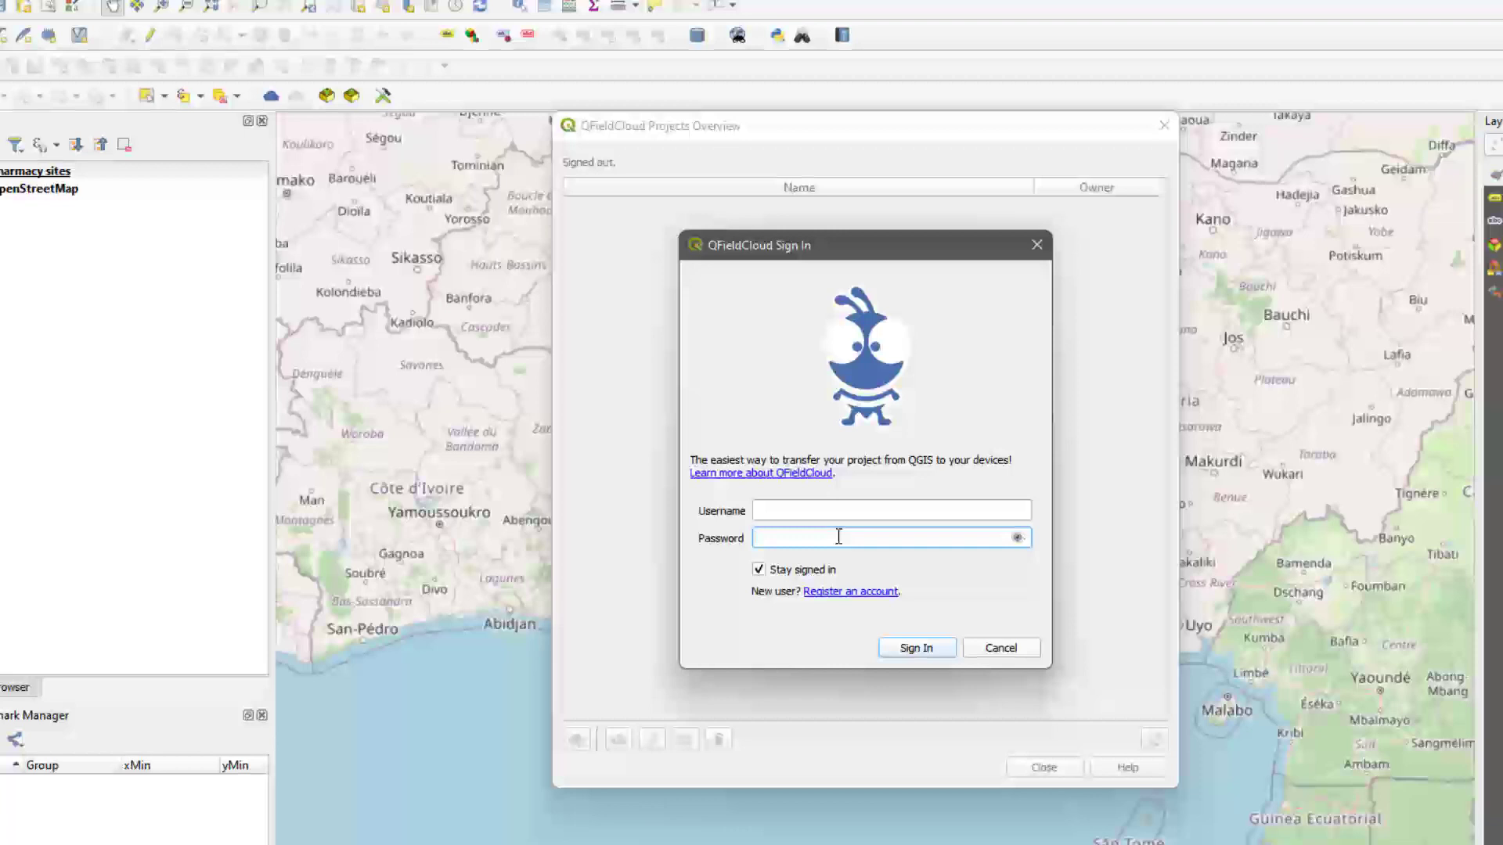
left_click(843, 511)
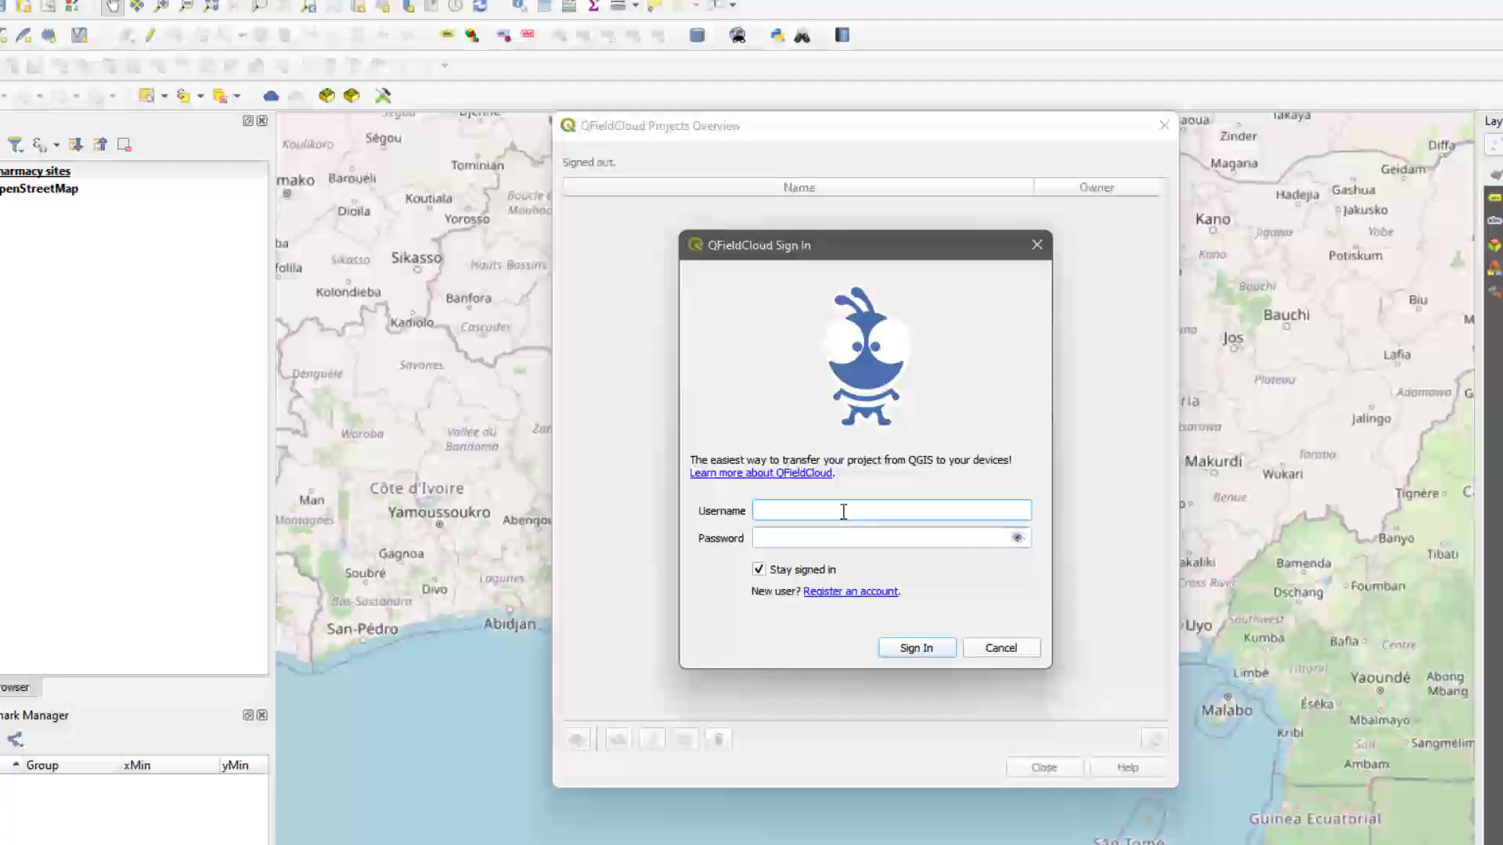
type("Awumboro")
key("Tab")
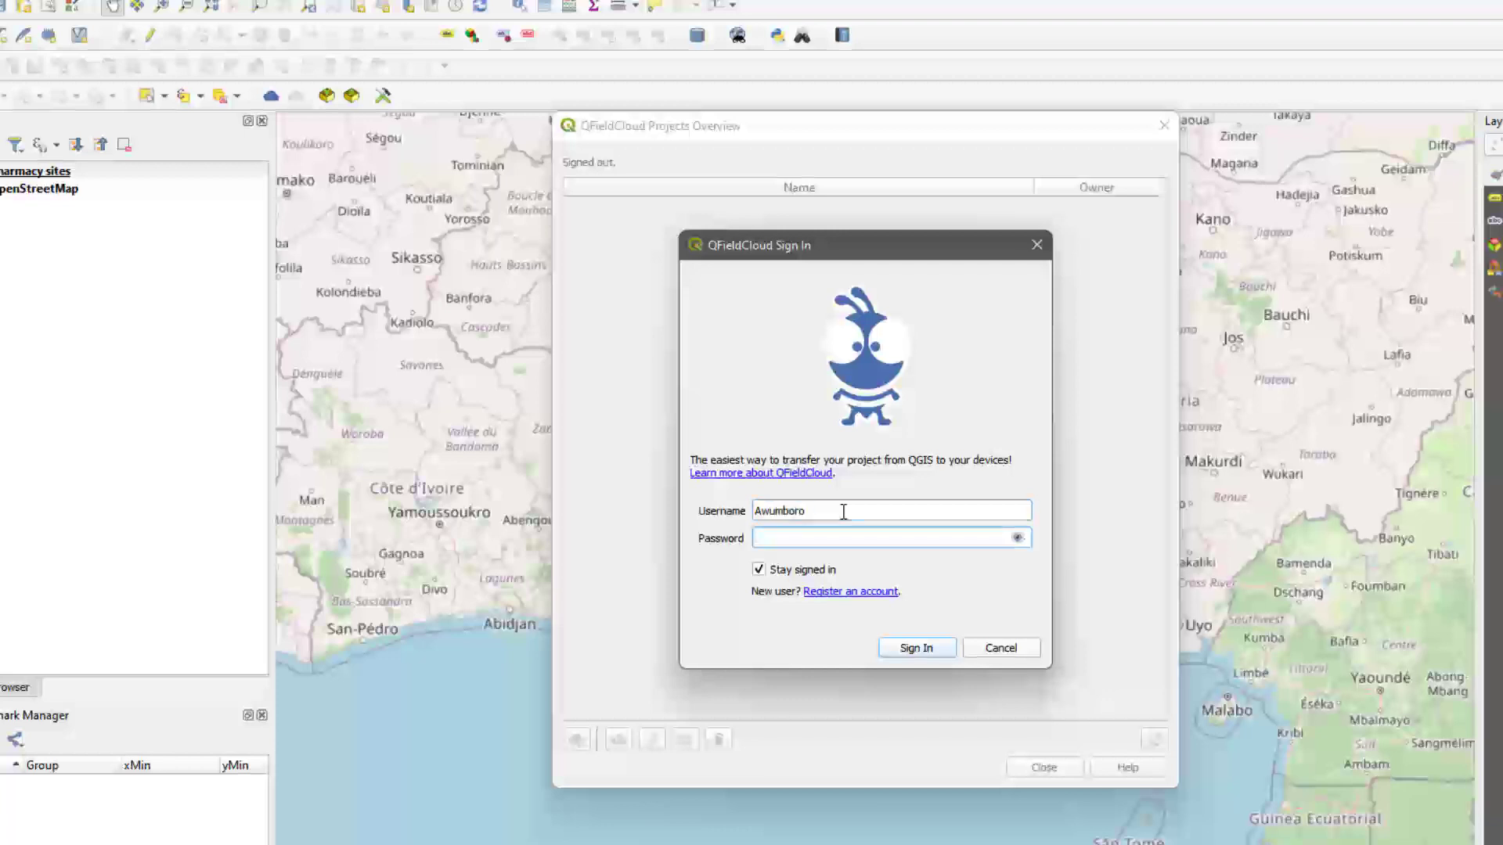
type("****")
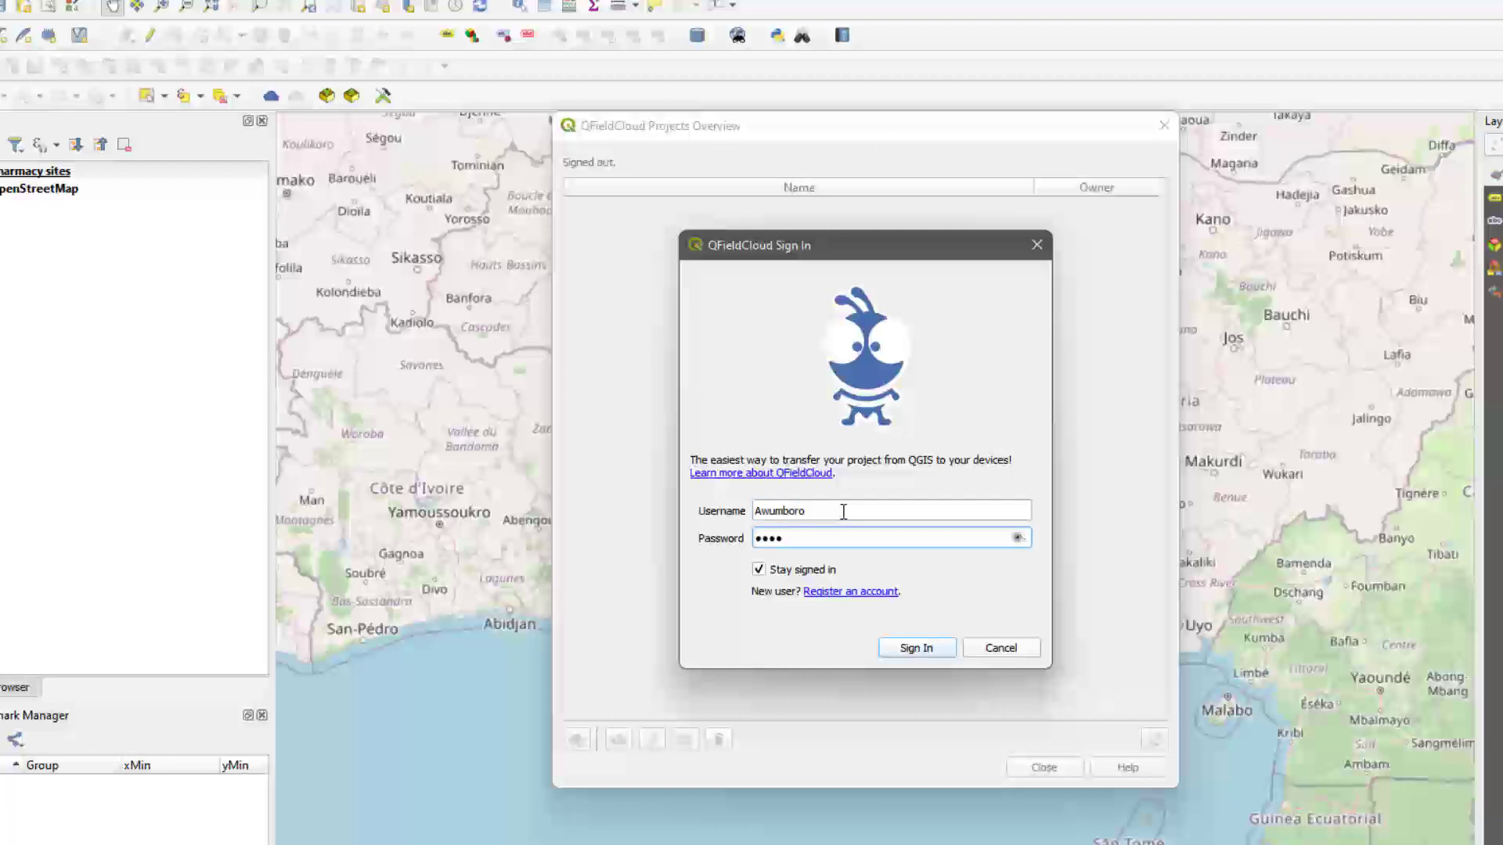
type("*******")
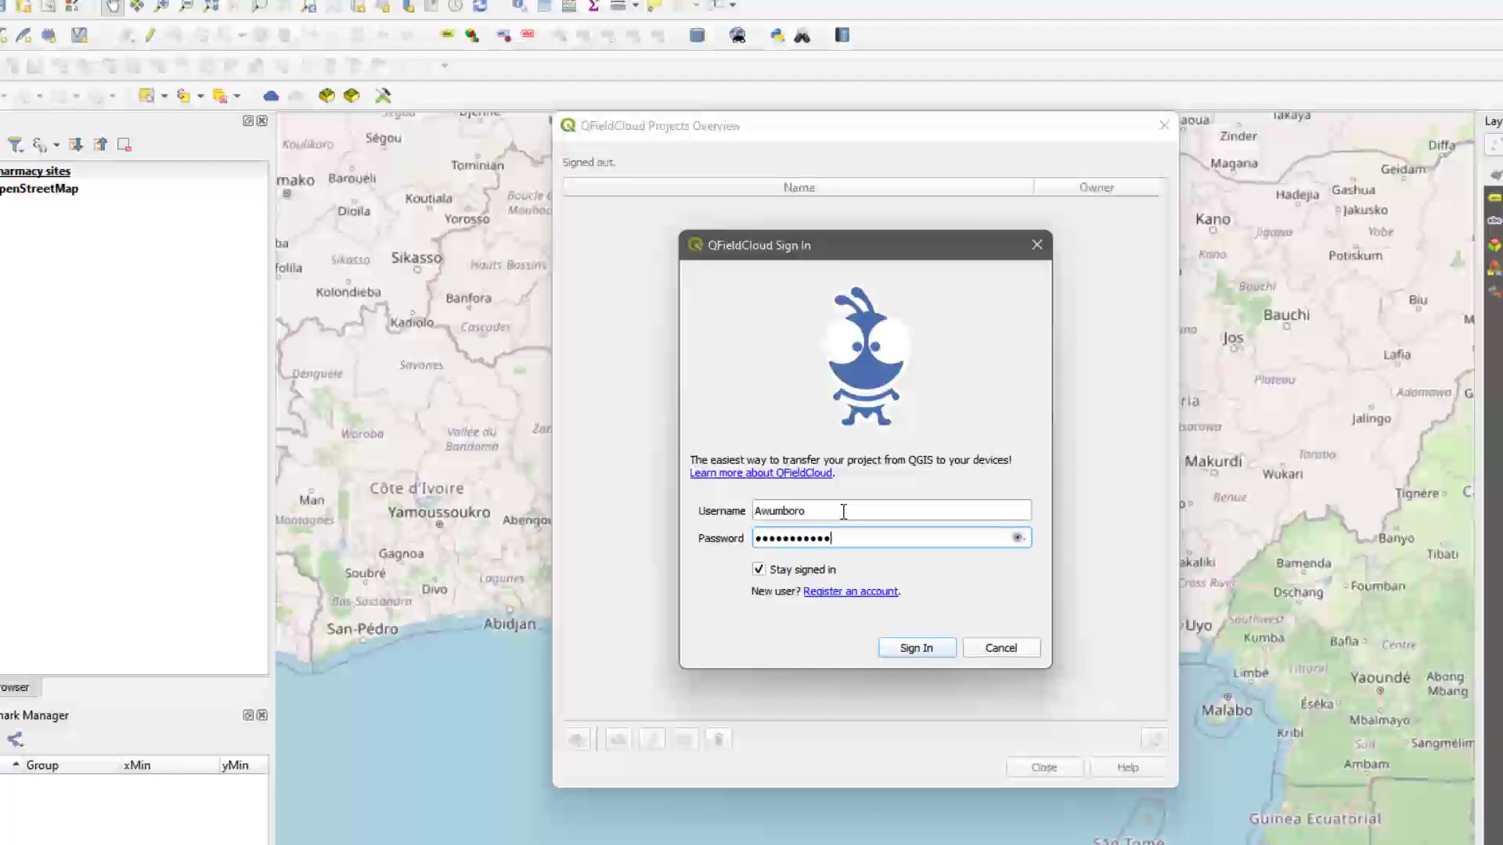
type("****")
left_click(927, 650)
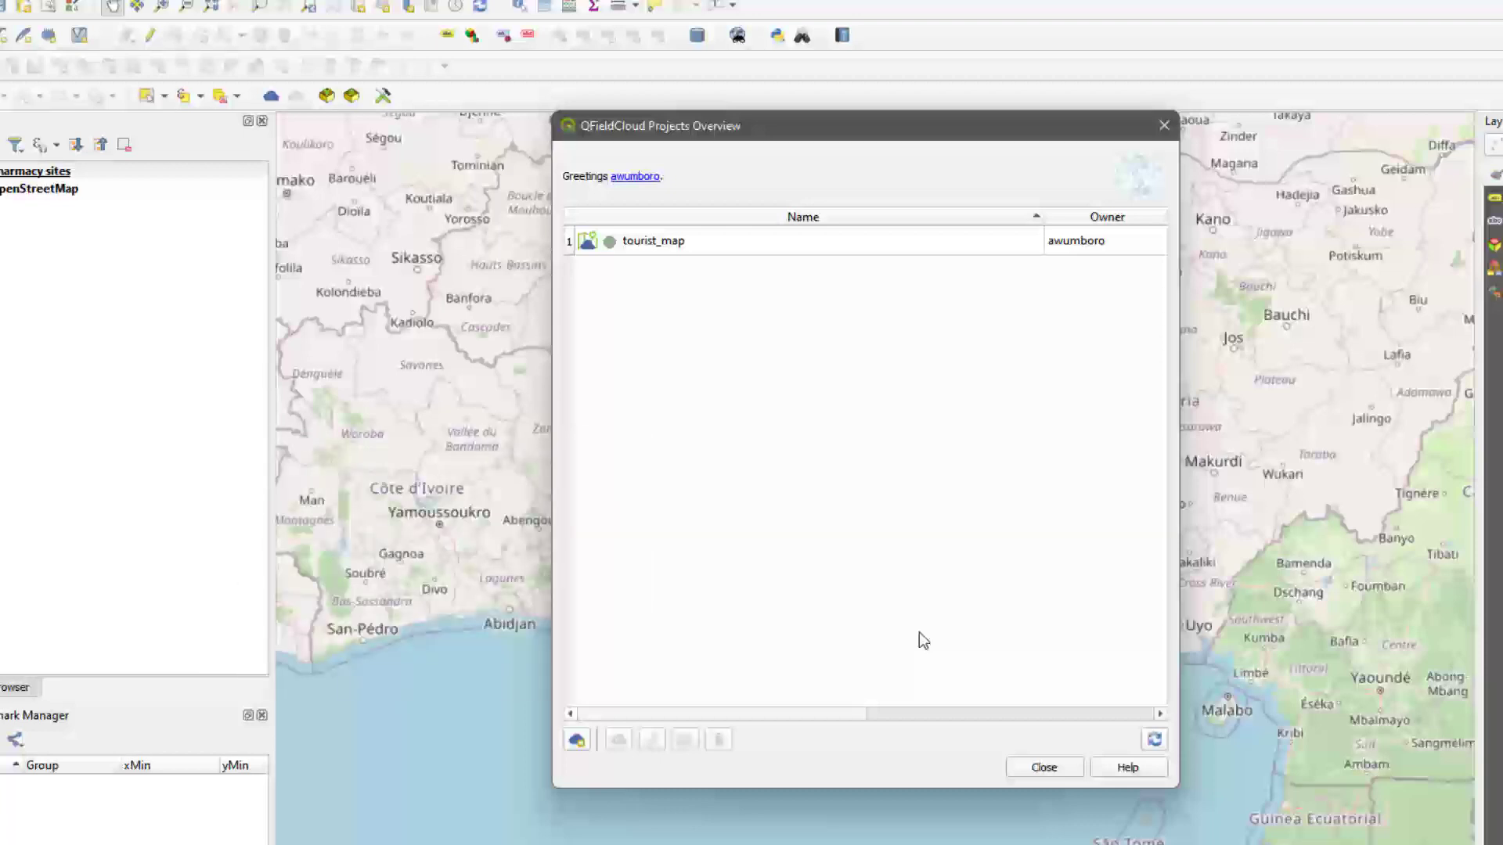
Select the tourist_map cloud project in the QFieldCloud overview.
left_click(709, 241)
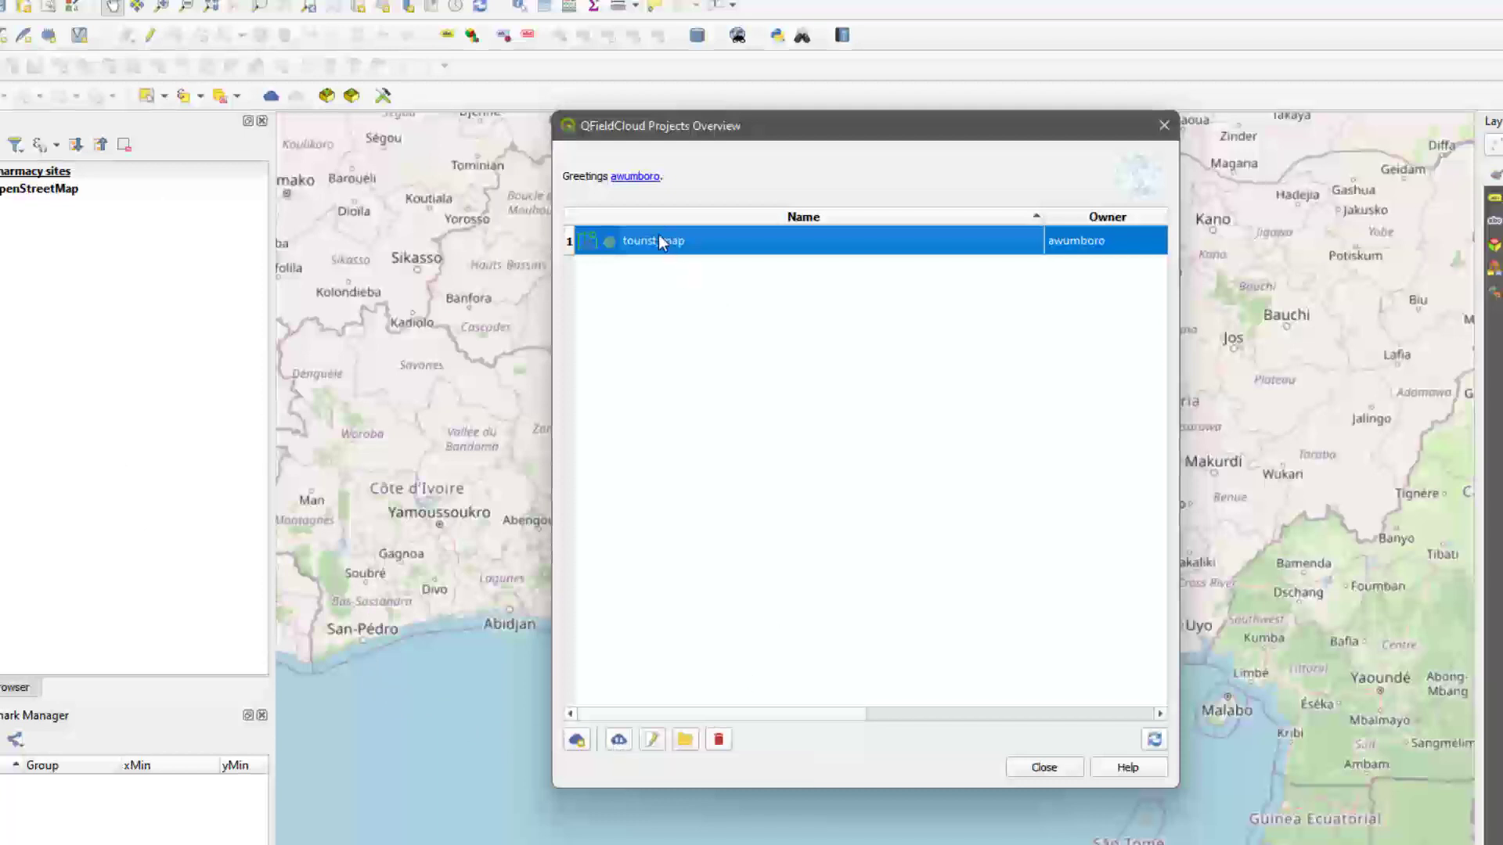
mouse_move(672, 243)
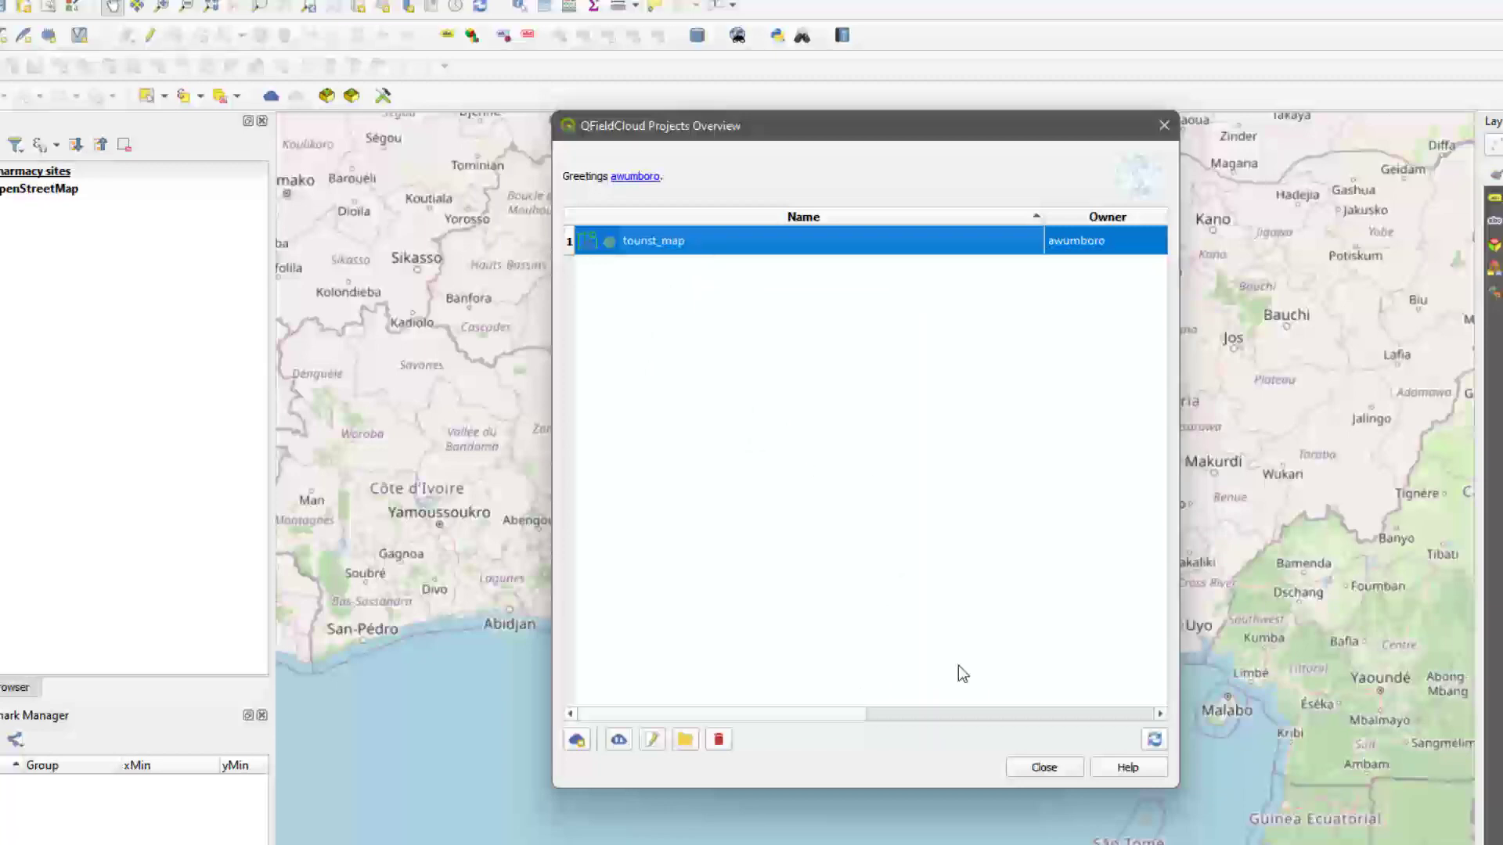
Close and reopen the QFieldCloud Projects Overview, then begin creating a new cloud project.
left_click(1027, 769)
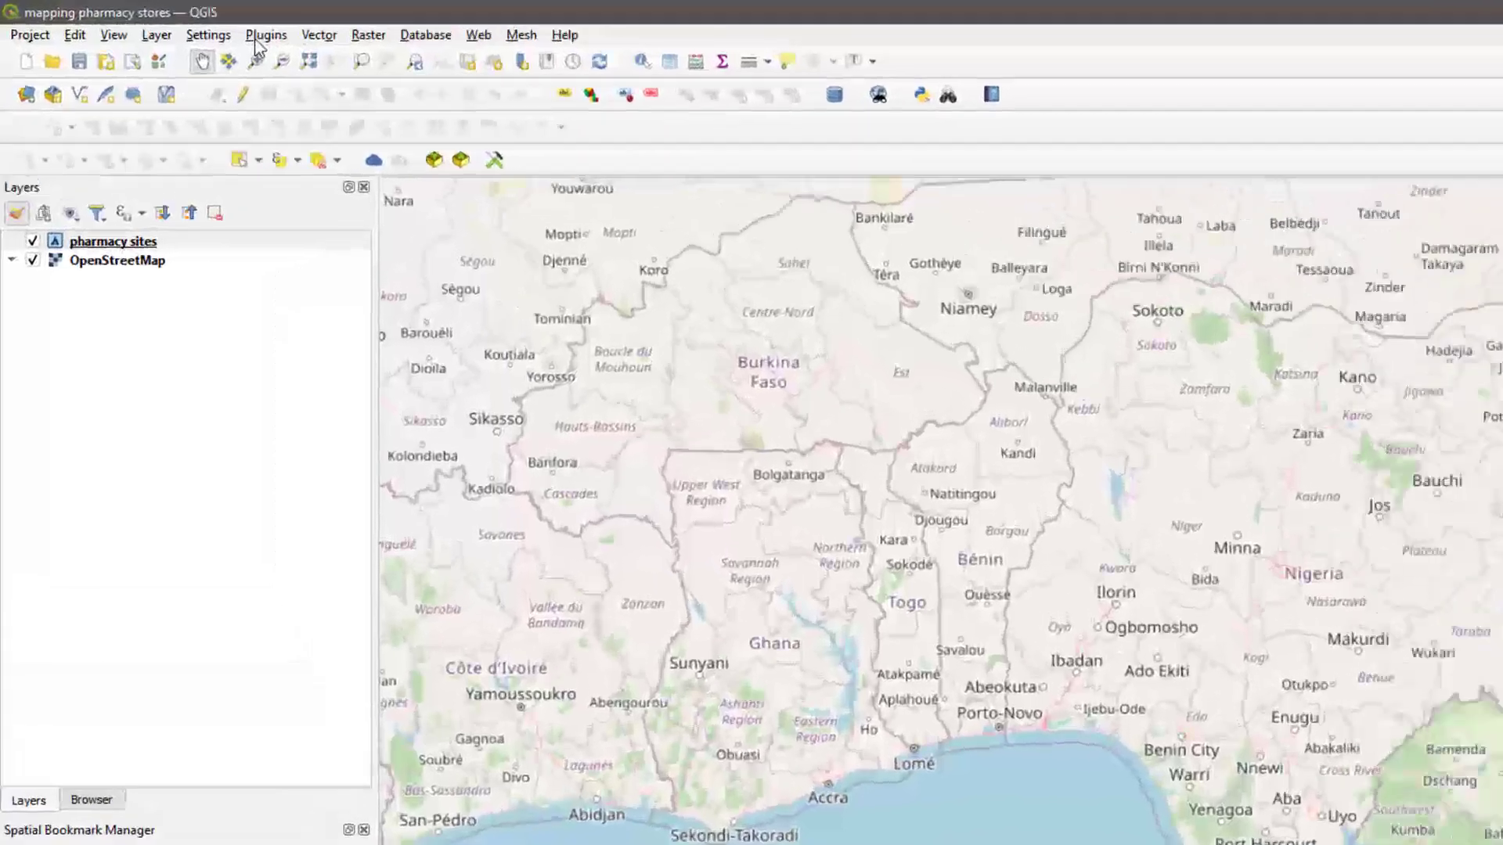
left_click(189, 29)
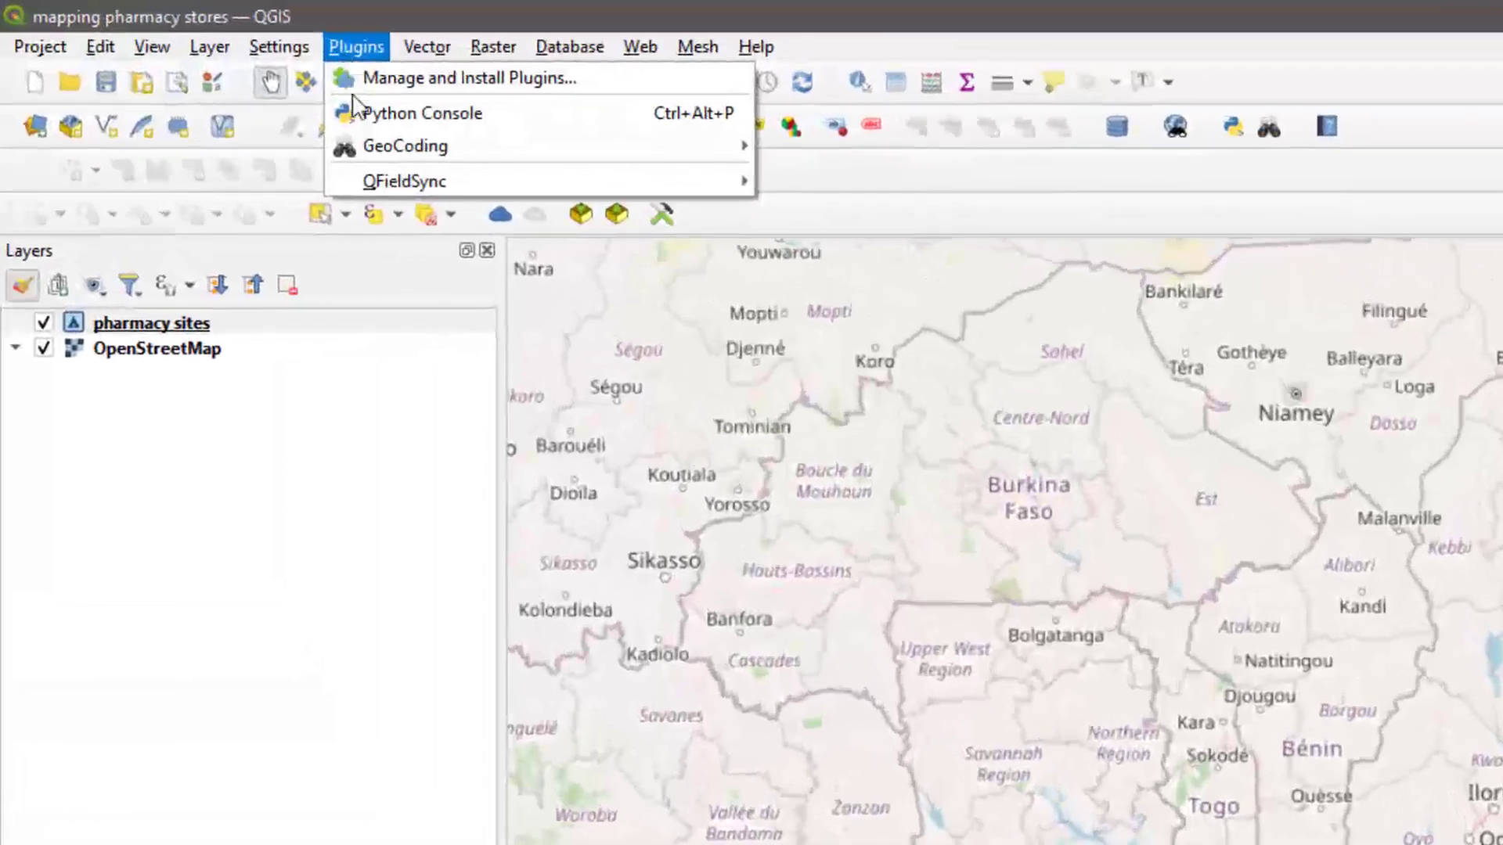
mouse_move(391, 182)
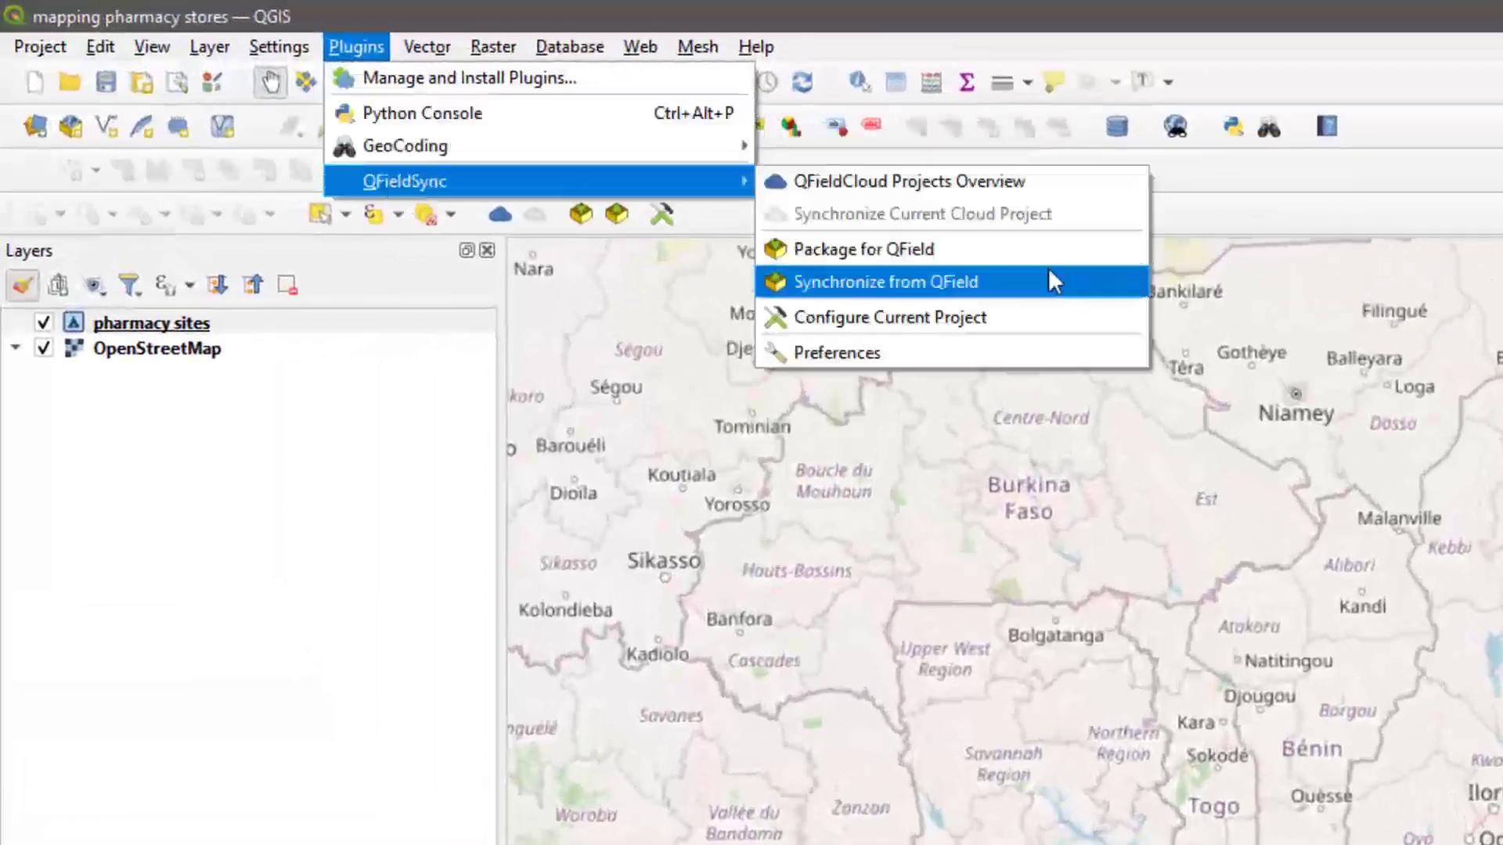
left_click(973, 181)
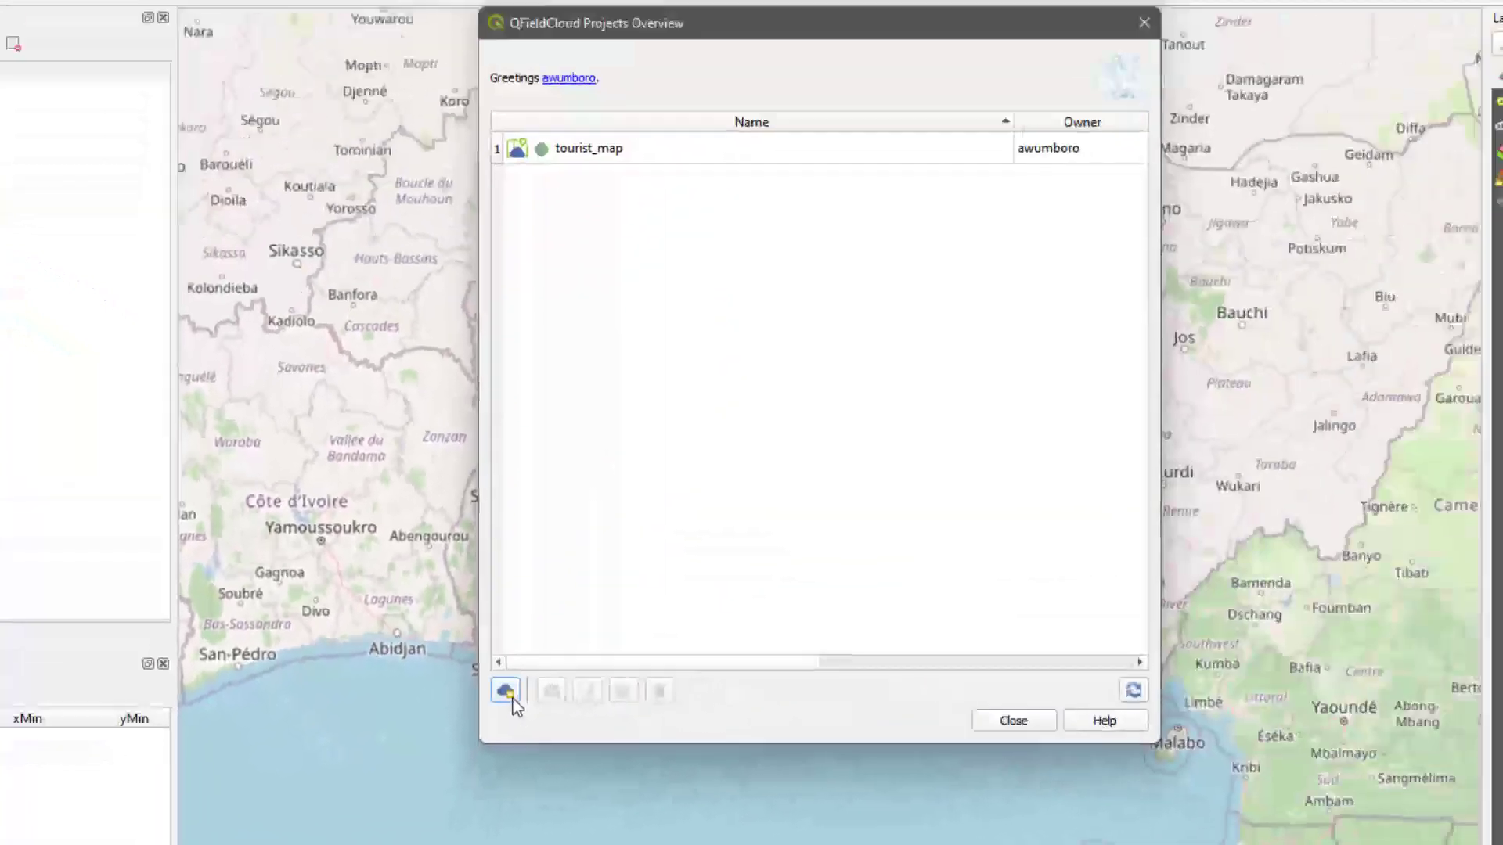
left_click(806, 604)
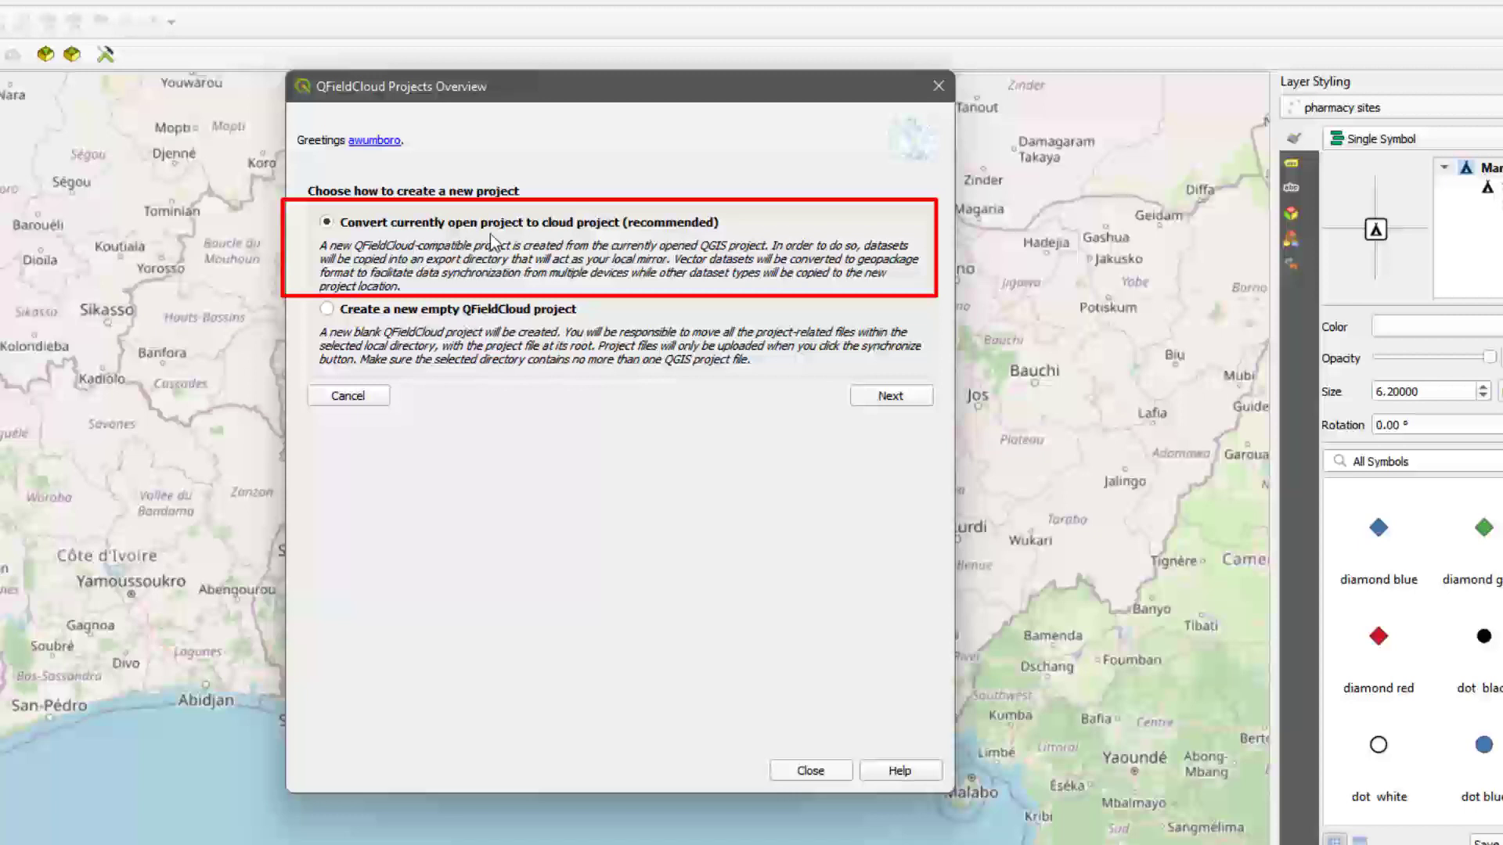
Convert the open project into QFieldCloud project mapping_pharmacy_stores and upload it.
left_click(872, 395)
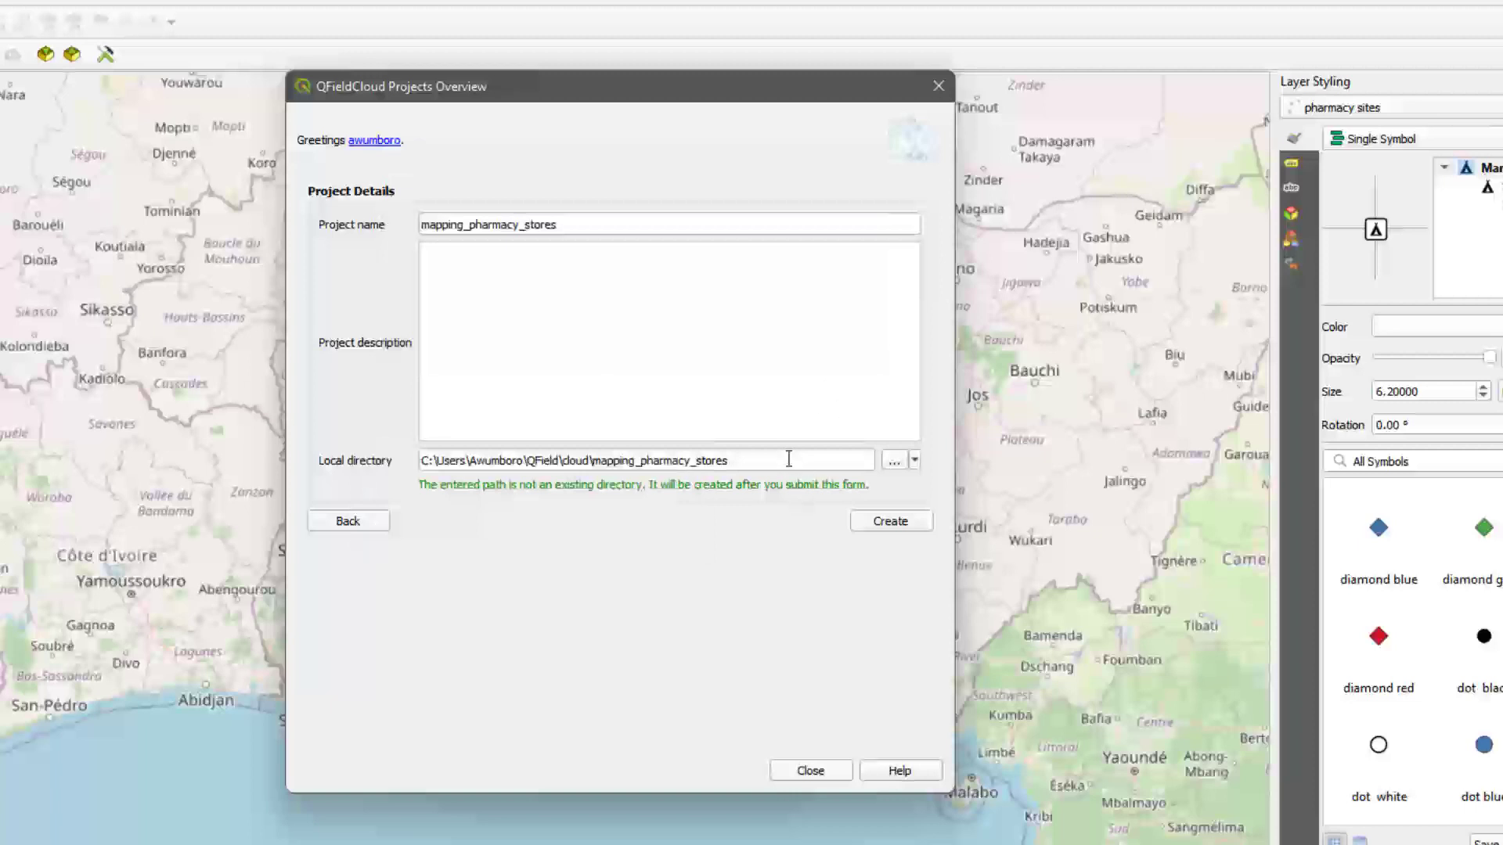
left_click(452, 227)
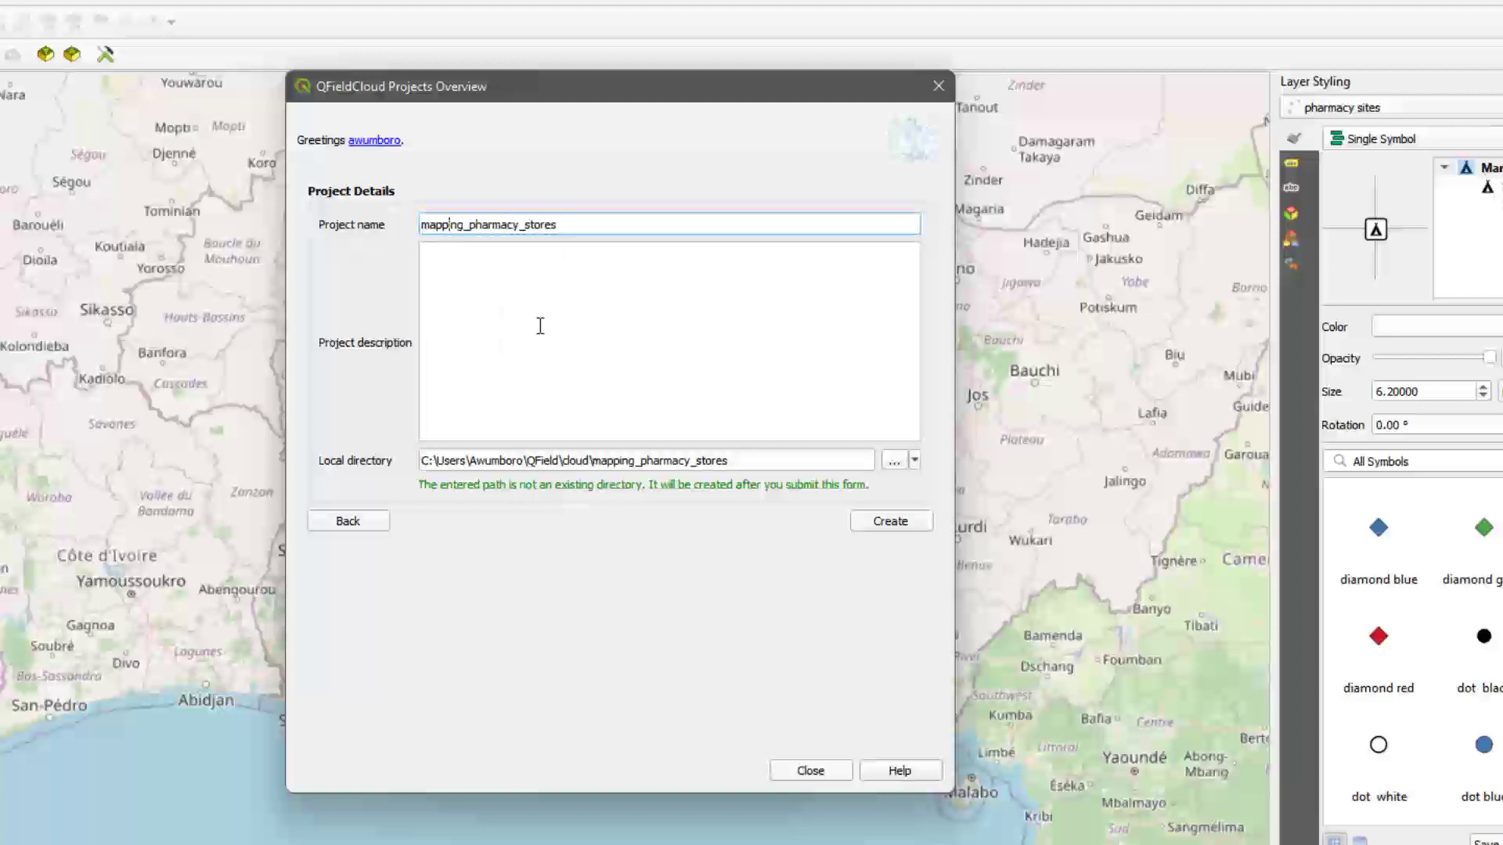
left_click(471, 262)
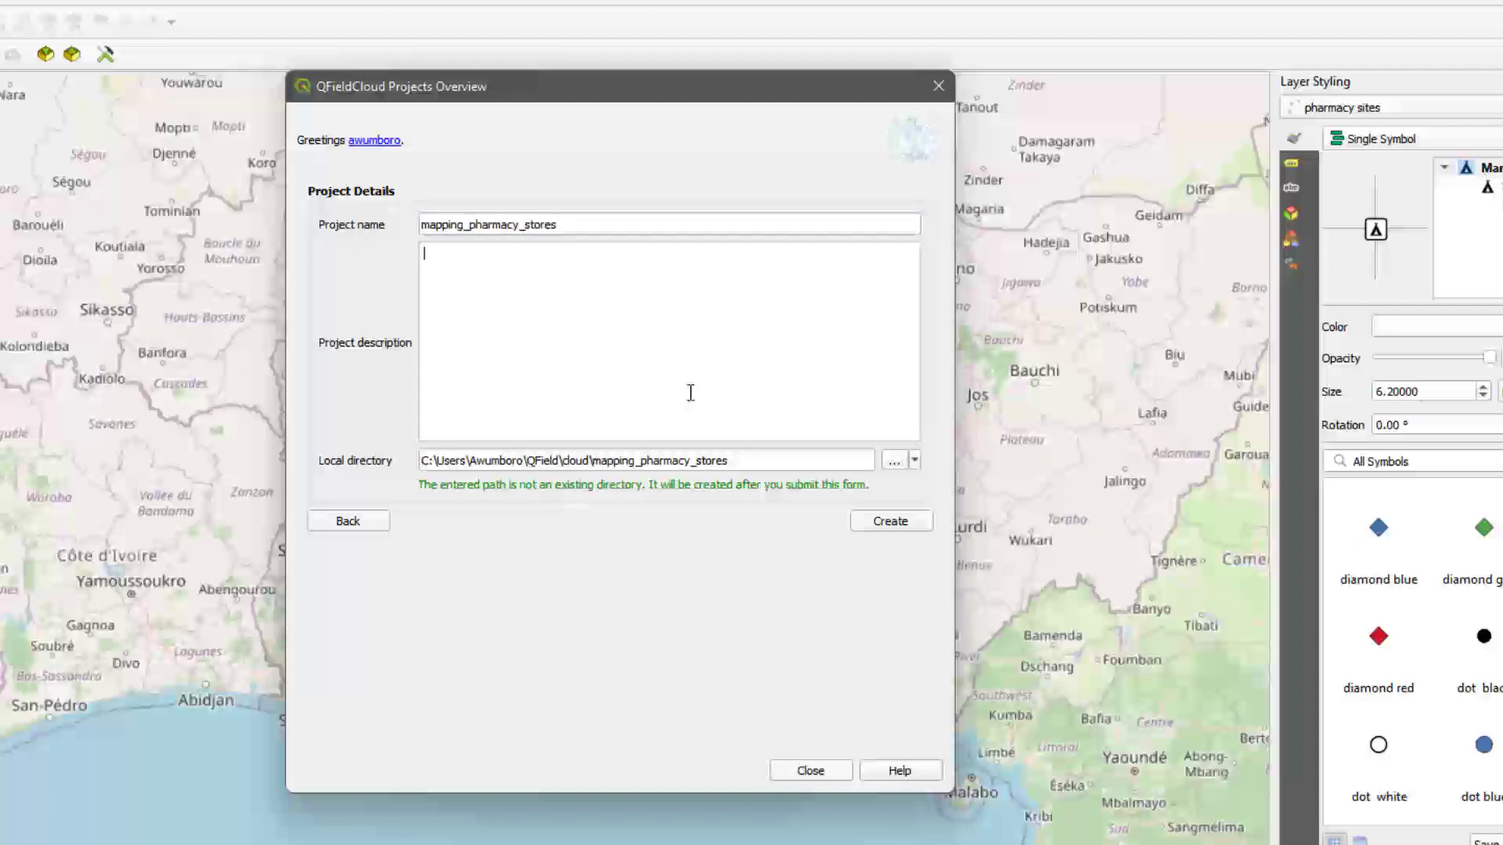
left_click(900, 525)
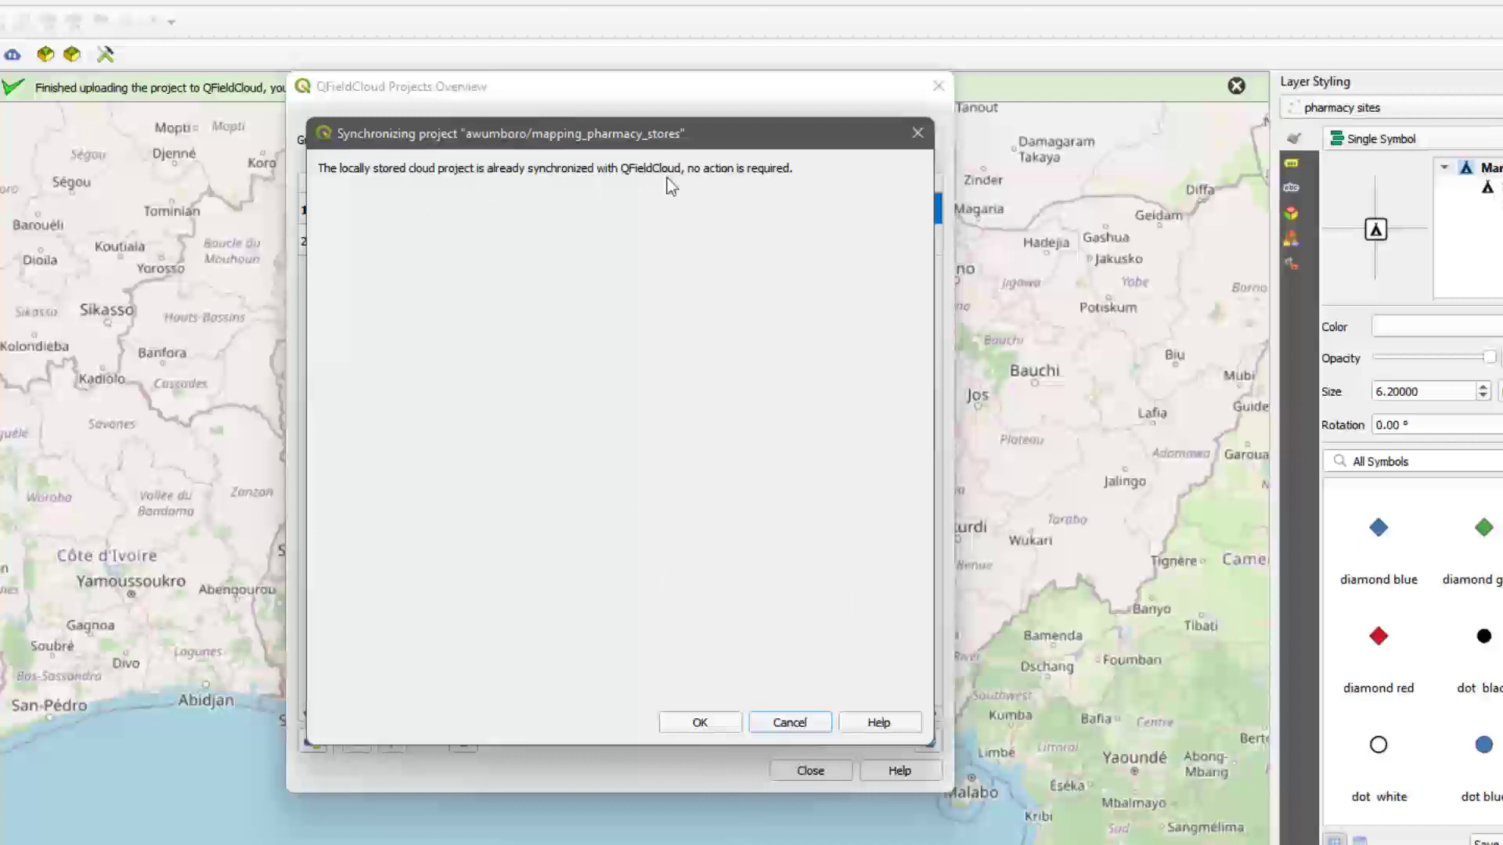
Dismiss the already-synchronized notice, close the Projects Overview, and pan the map.
left_click(697, 721)
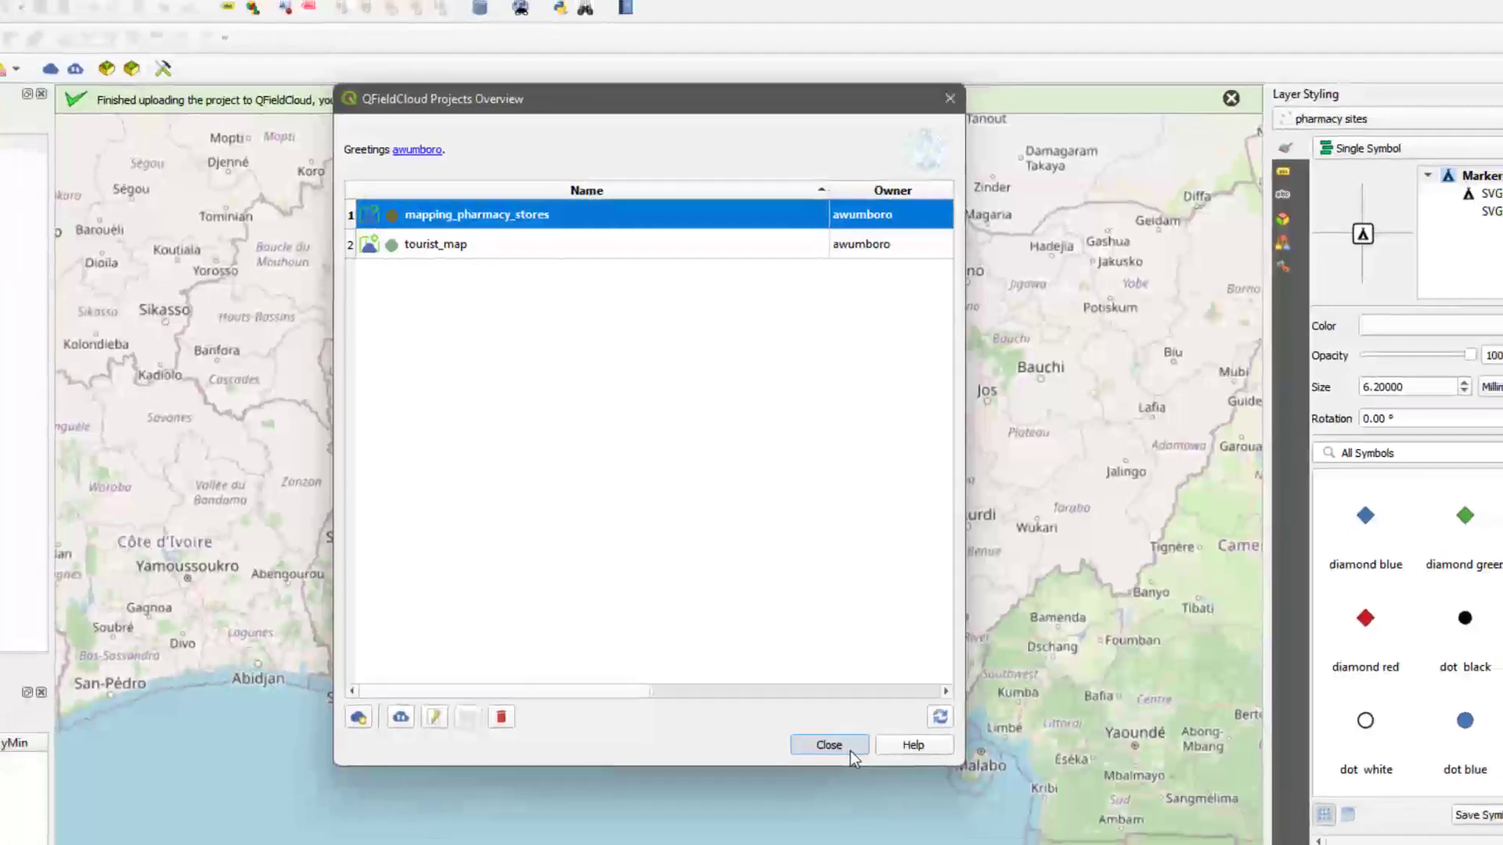
left_click(810, 770)
left_click_drag(793, 519, 783, 610)
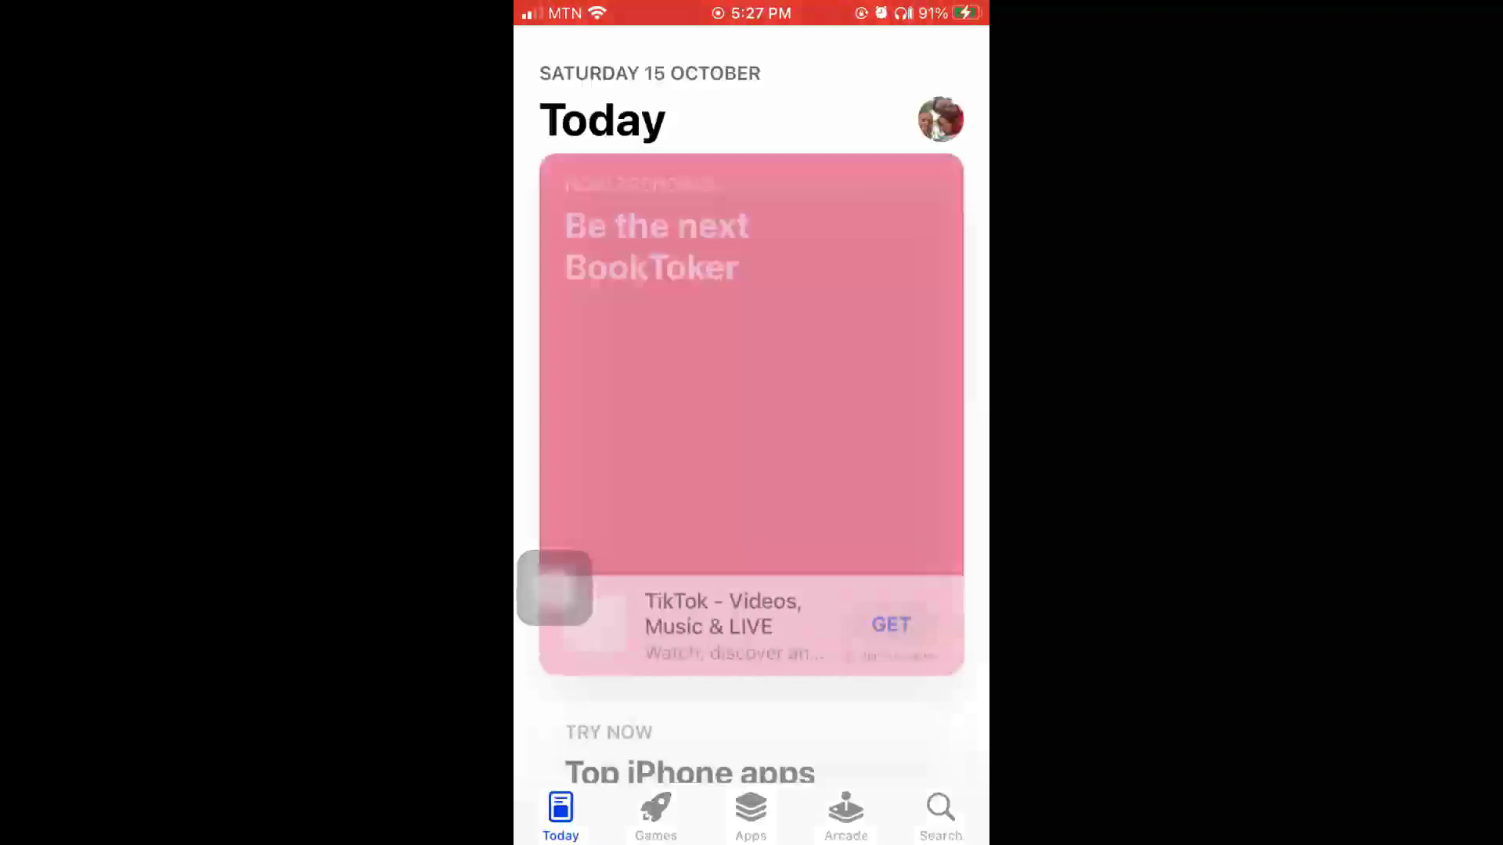
Search the App Store for 'qfield for qgis' to find the installed QField app.
left_click(941, 815)
left_click(728, 169)
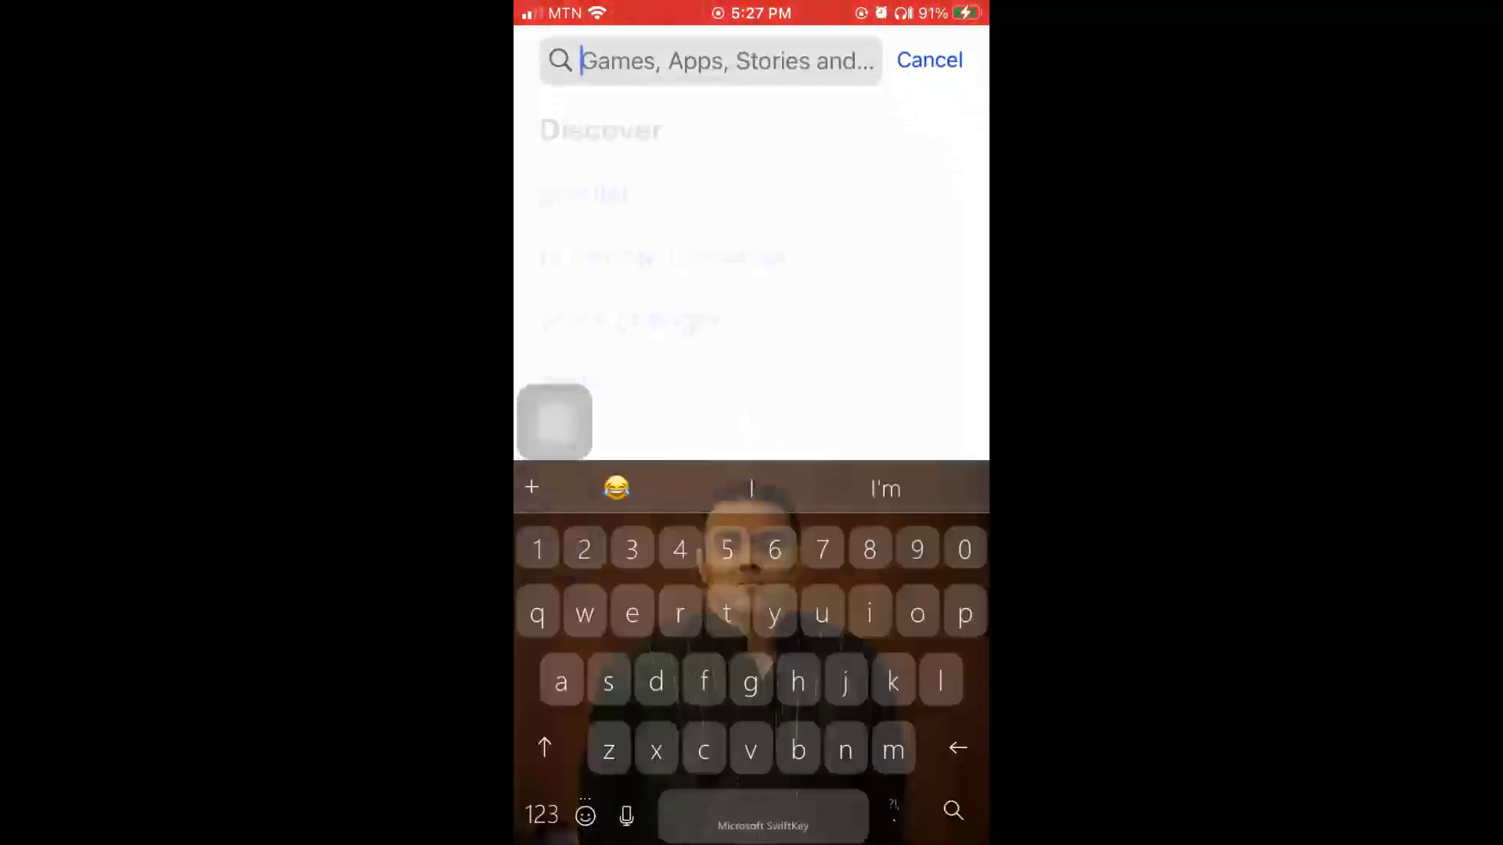
type("qfiwl")
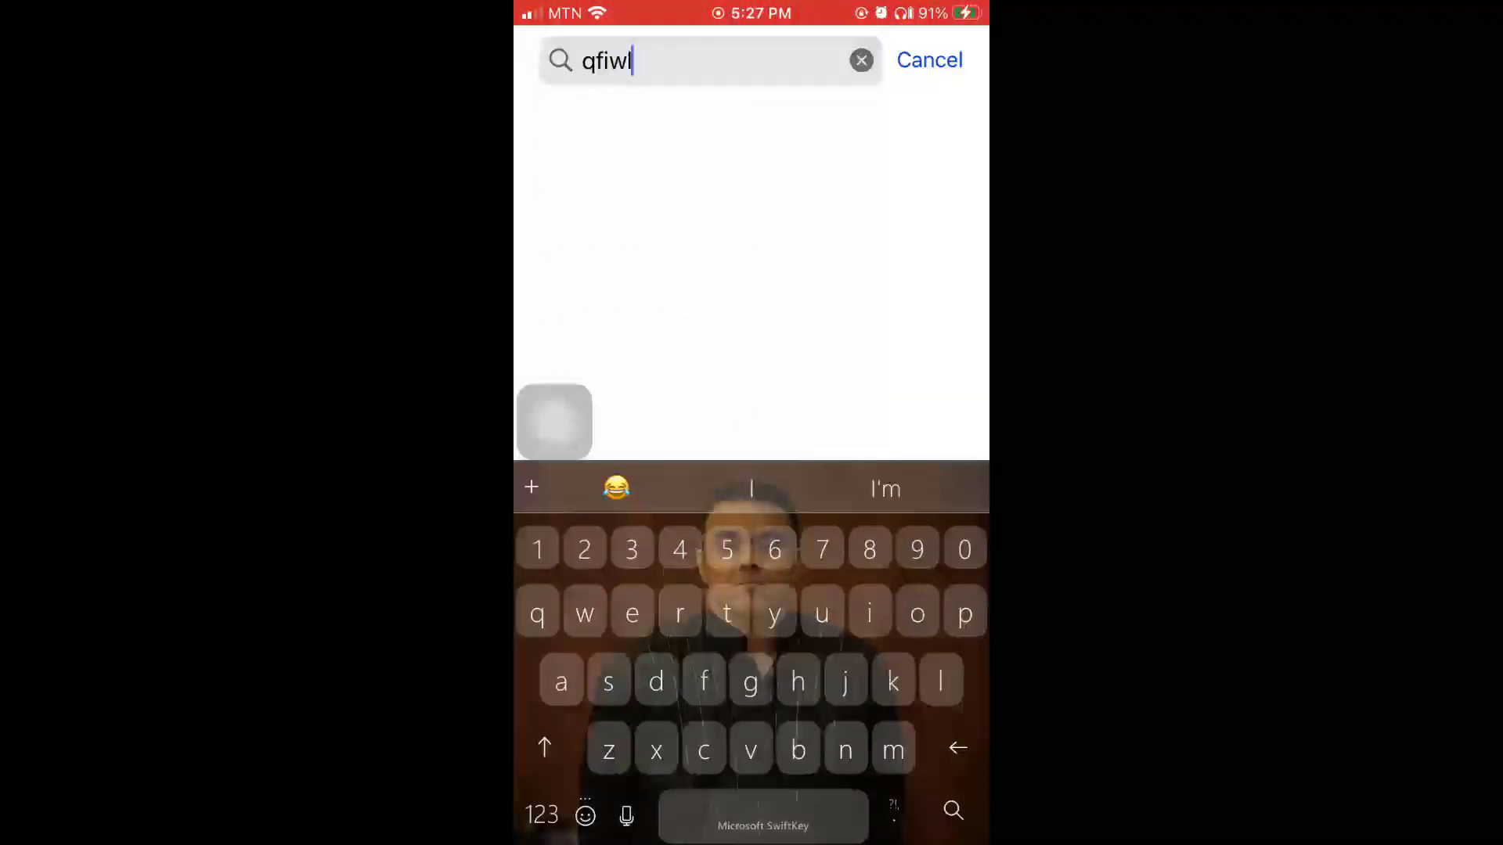
key("BackSpace")
key("BackSpace")
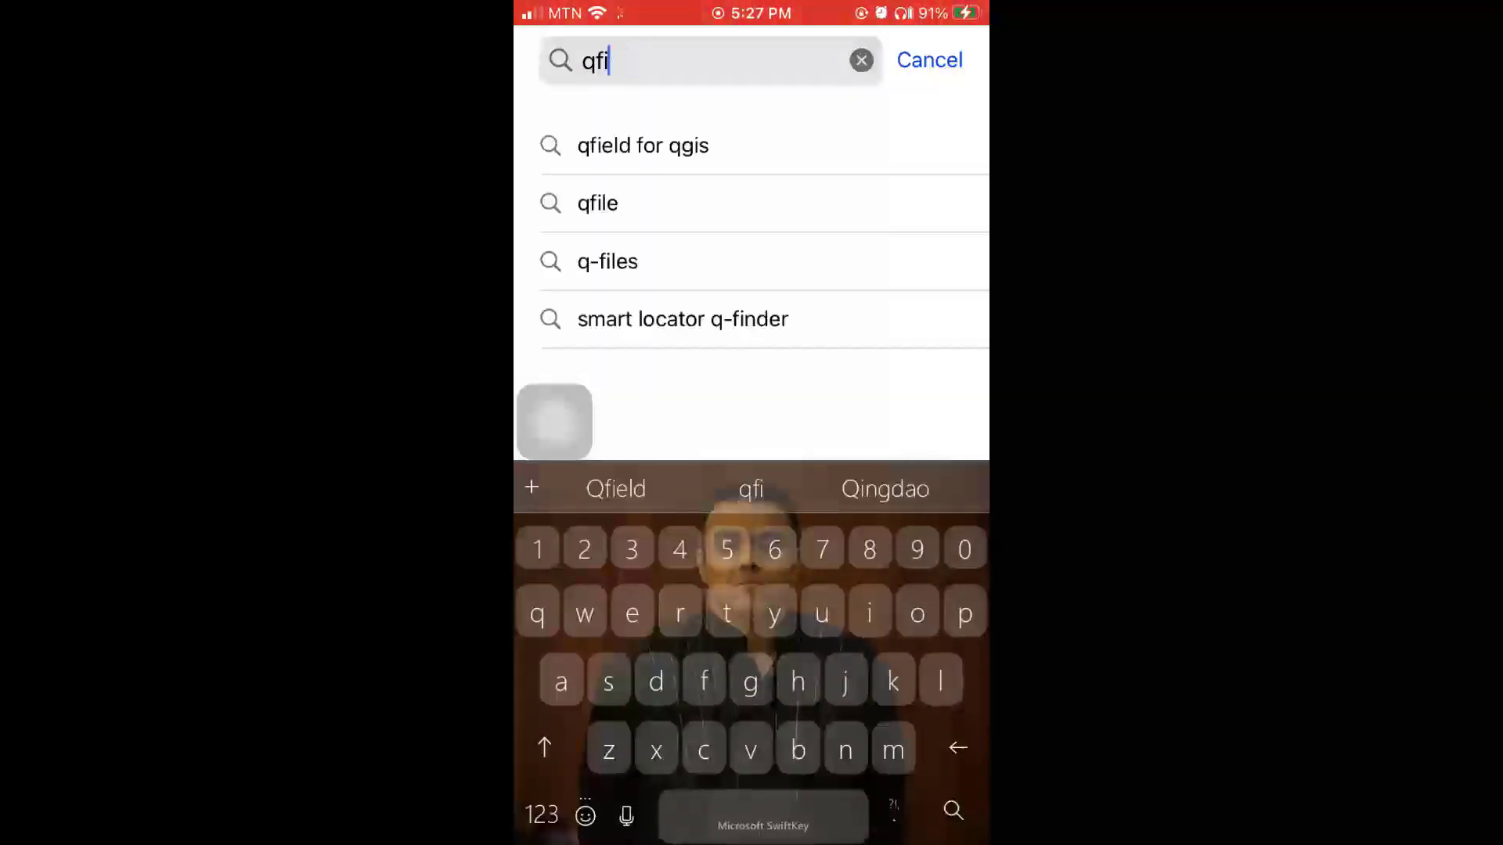
left_click(642, 146)
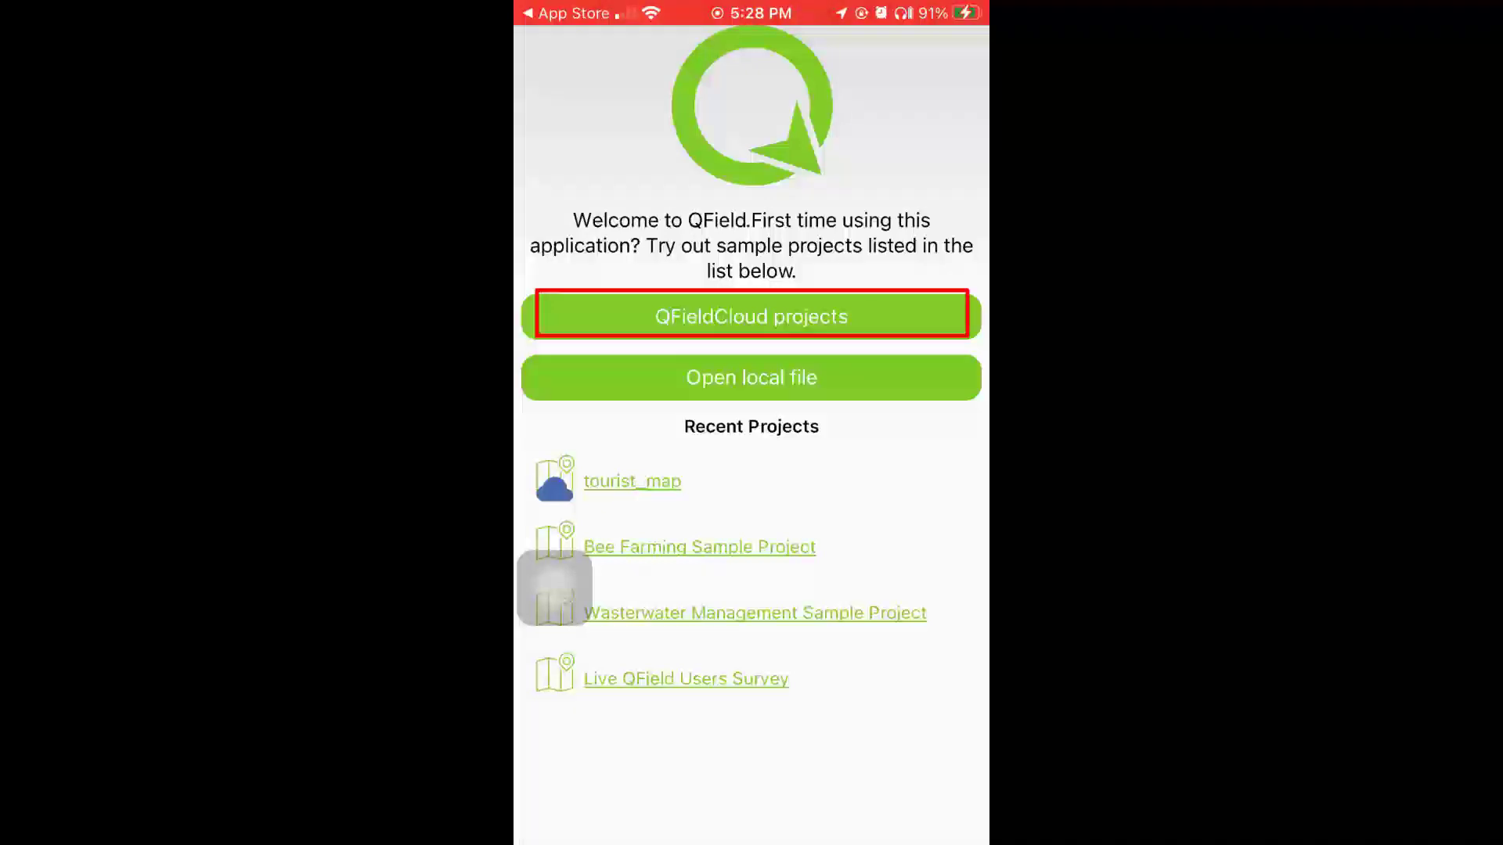
Show QField's QFieldCloud projects list with mapping_pharmacy_stores available on the cloud.
left_click_drag(554, 587, 588, 804)
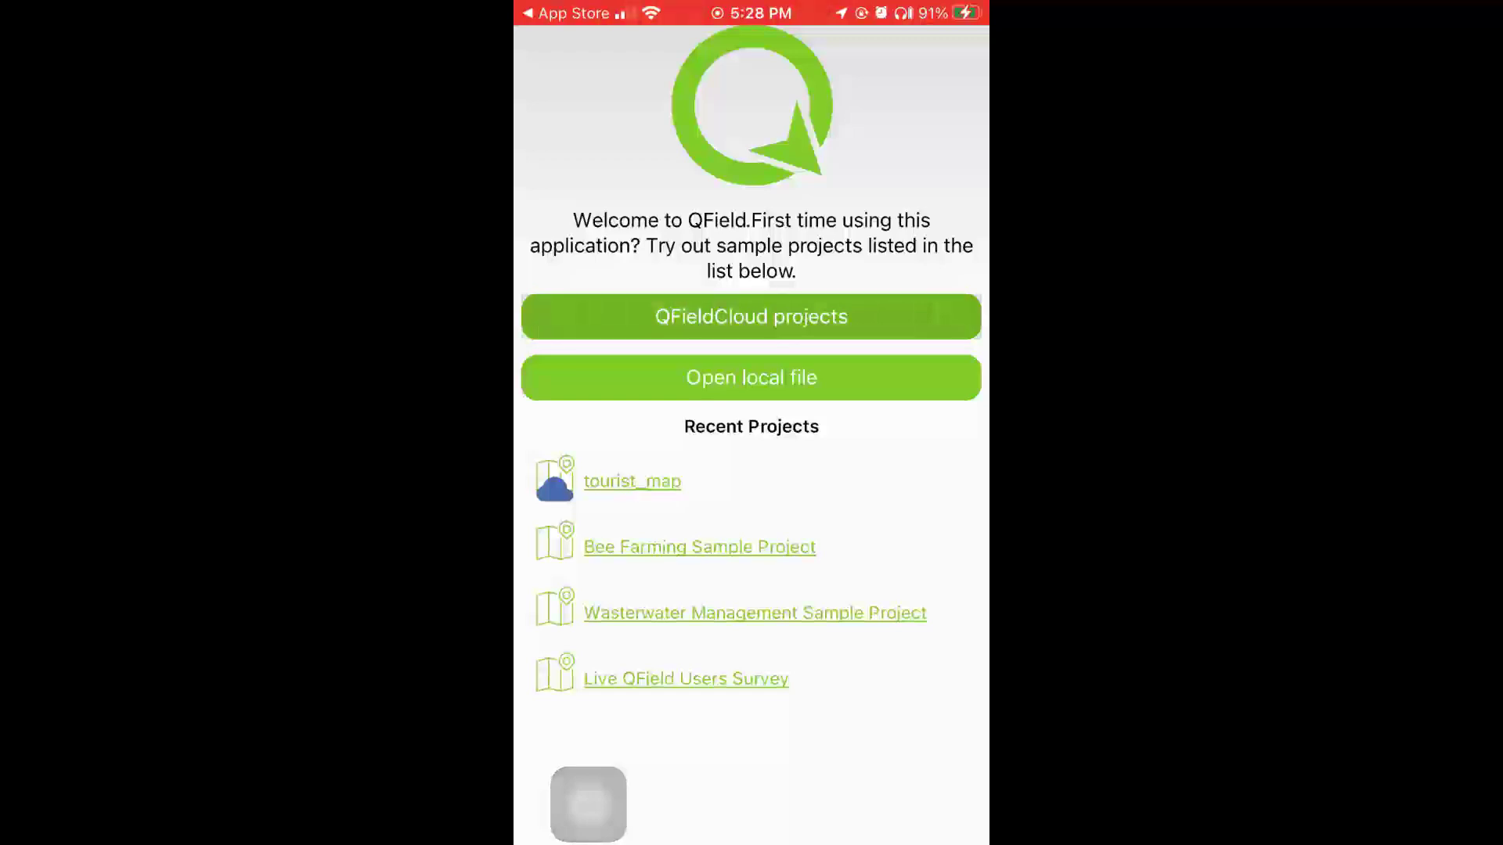
left_click(752, 316)
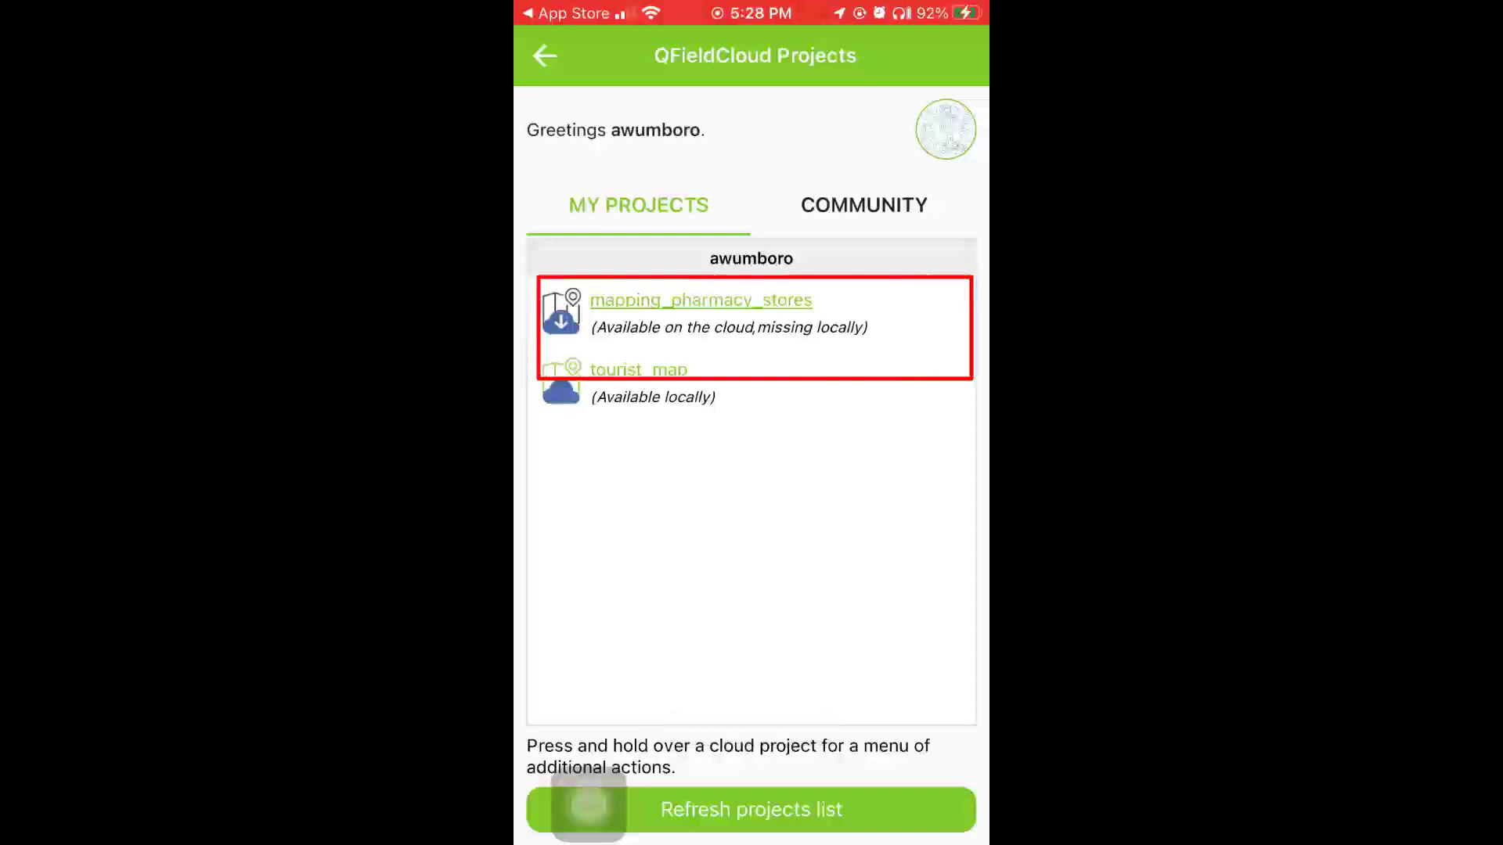
Download mapping_pharmacy_stores from QFieldCloud and open its West Africa map.
left_click(700, 313)
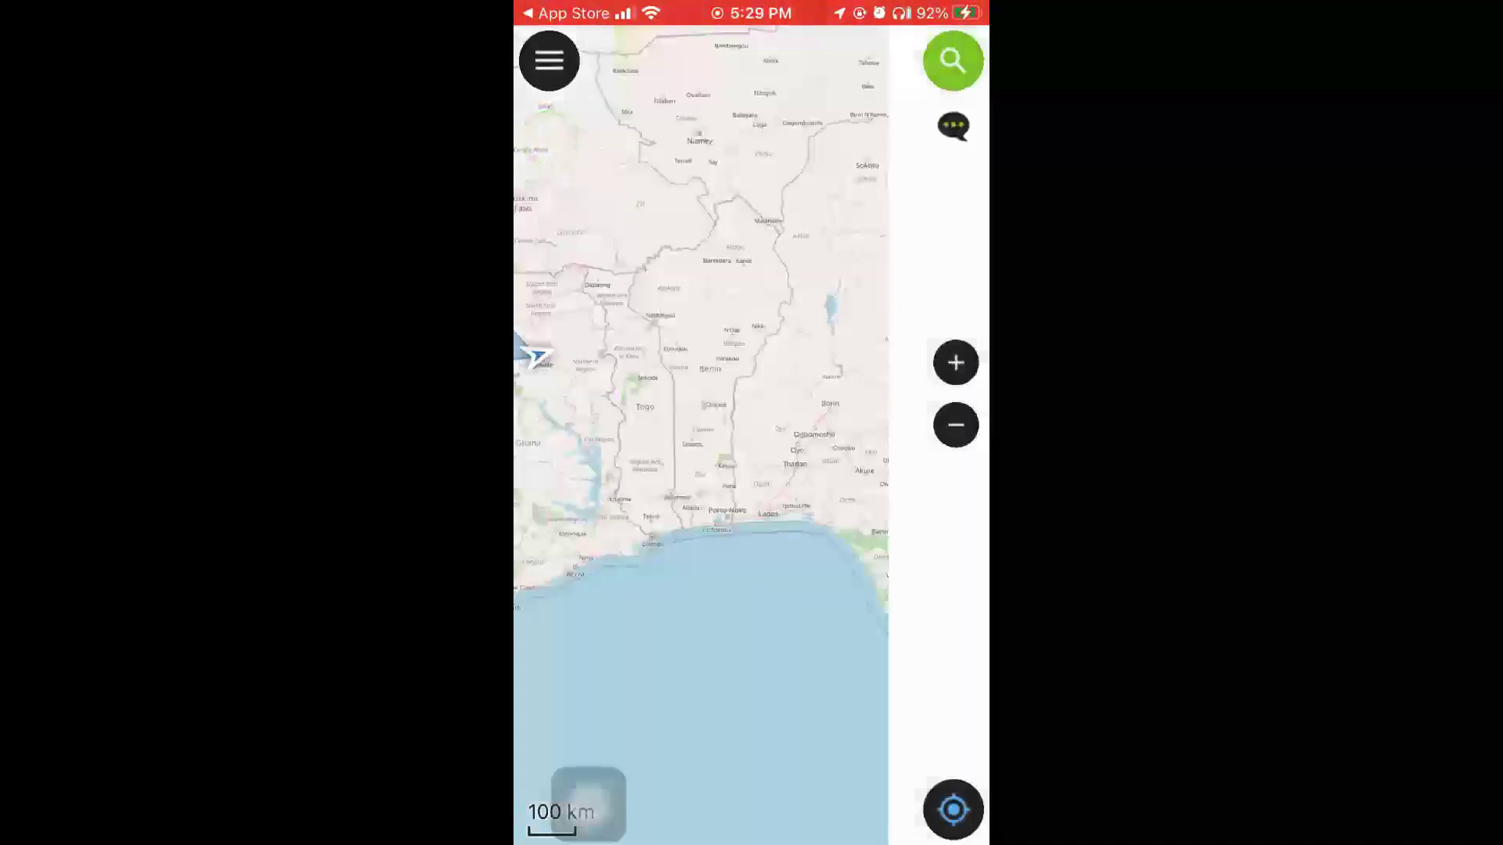
Pan the QField map and make it follow the device location.
left_click_drag(589, 805, 730, 805)
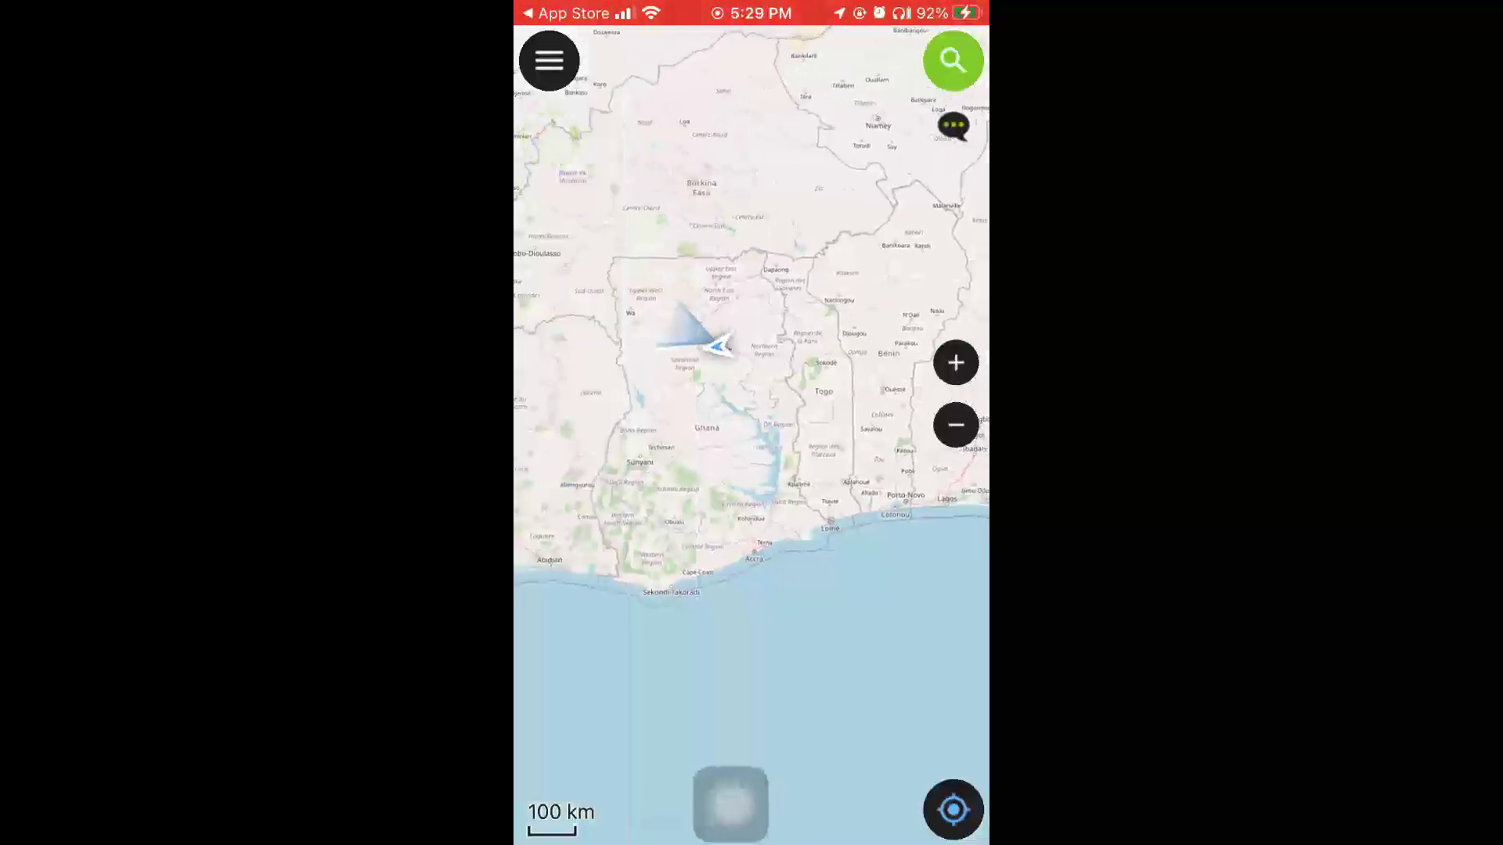
left_click_drag(730, 804, 555, 685)
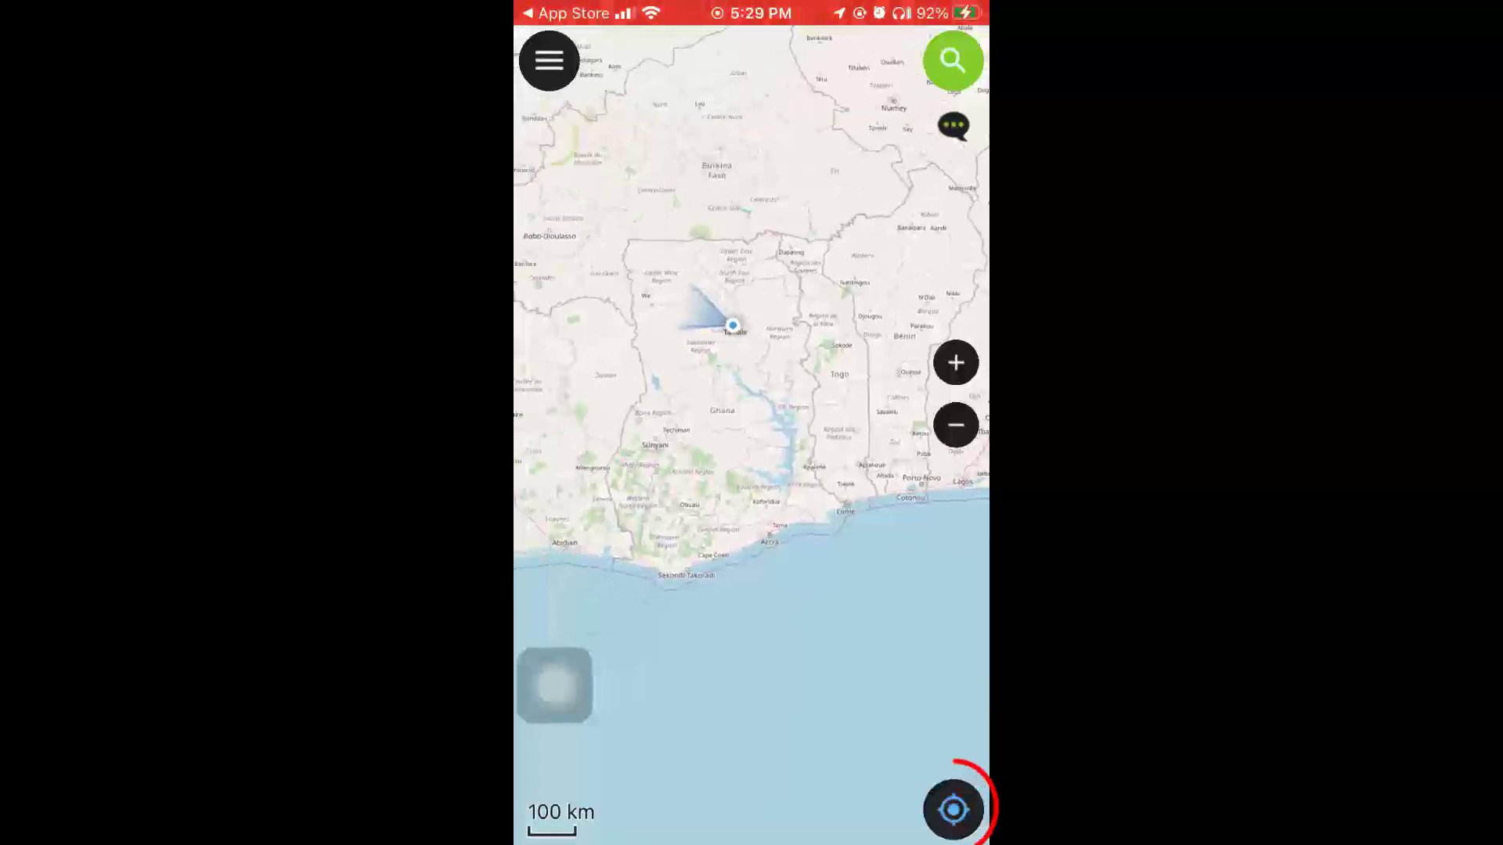
left_click(954, 809)
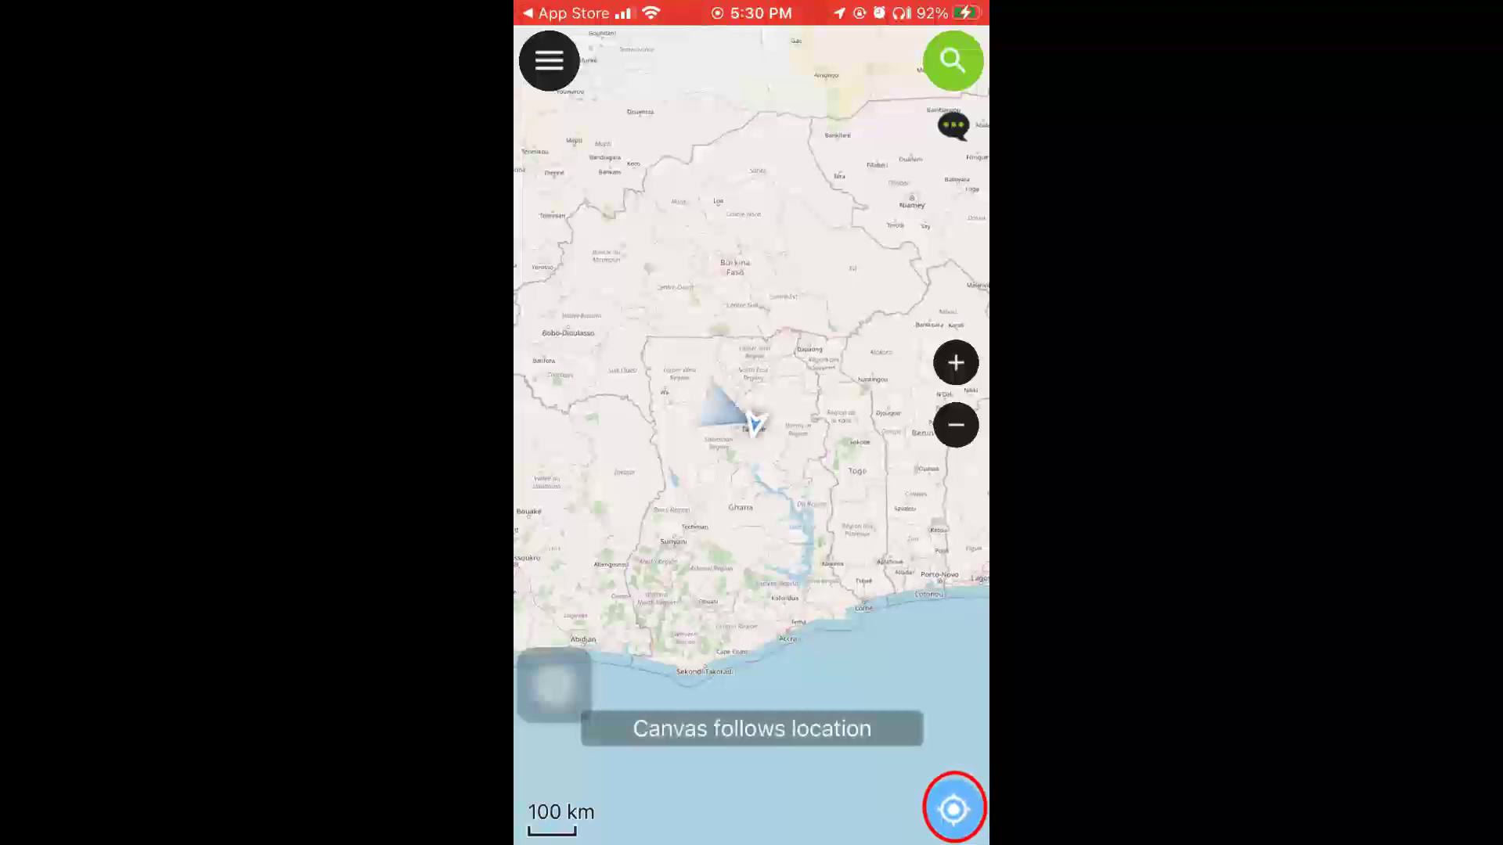
Stop following the location, zoom in on Tamale, and bring up the project's layer list.
left_click(956, 363)
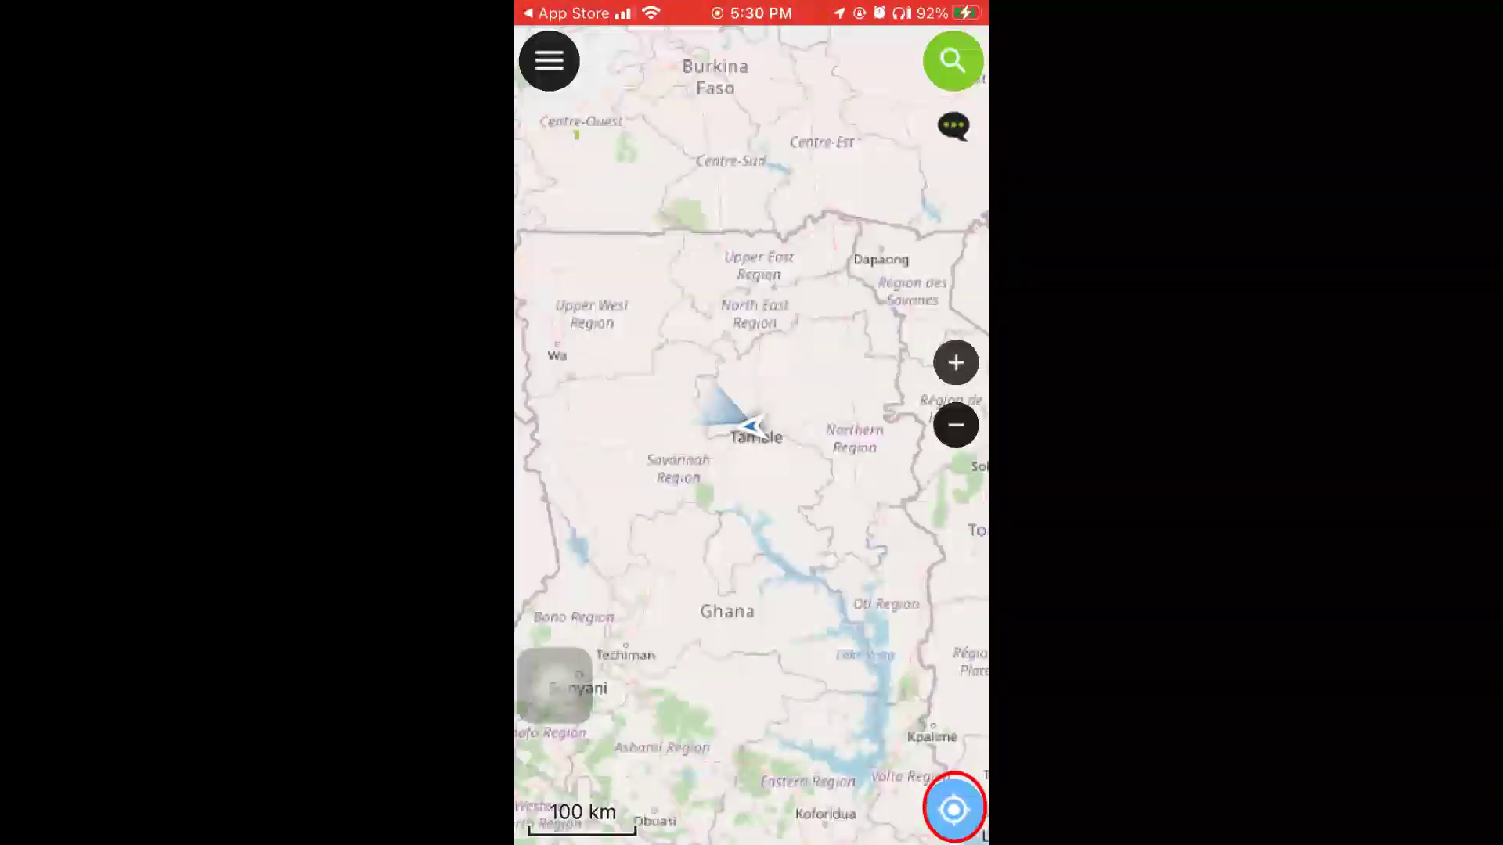
left_click(956, 363)
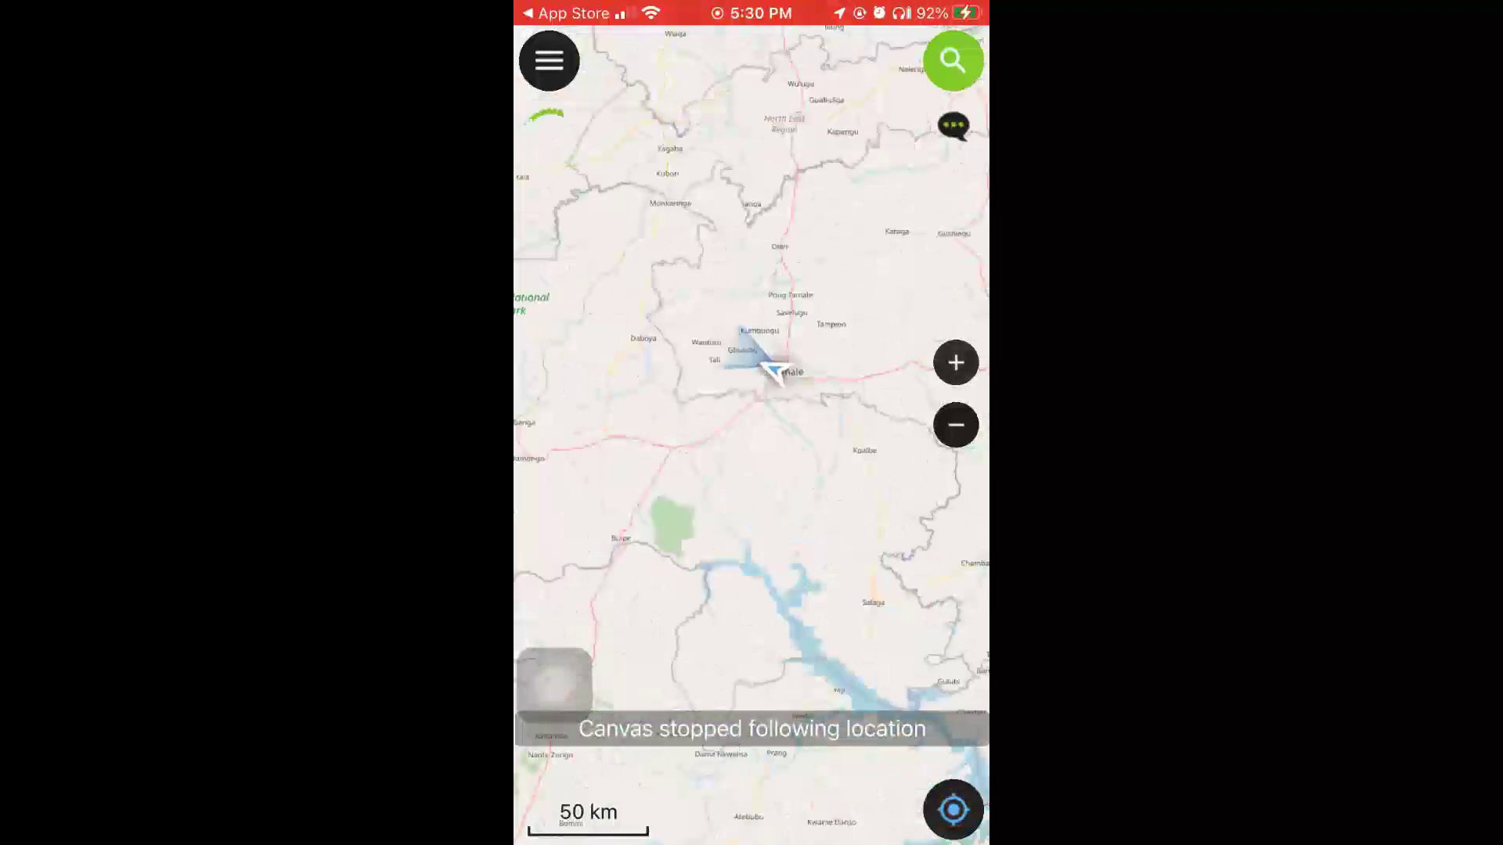
left_click(956, 362)
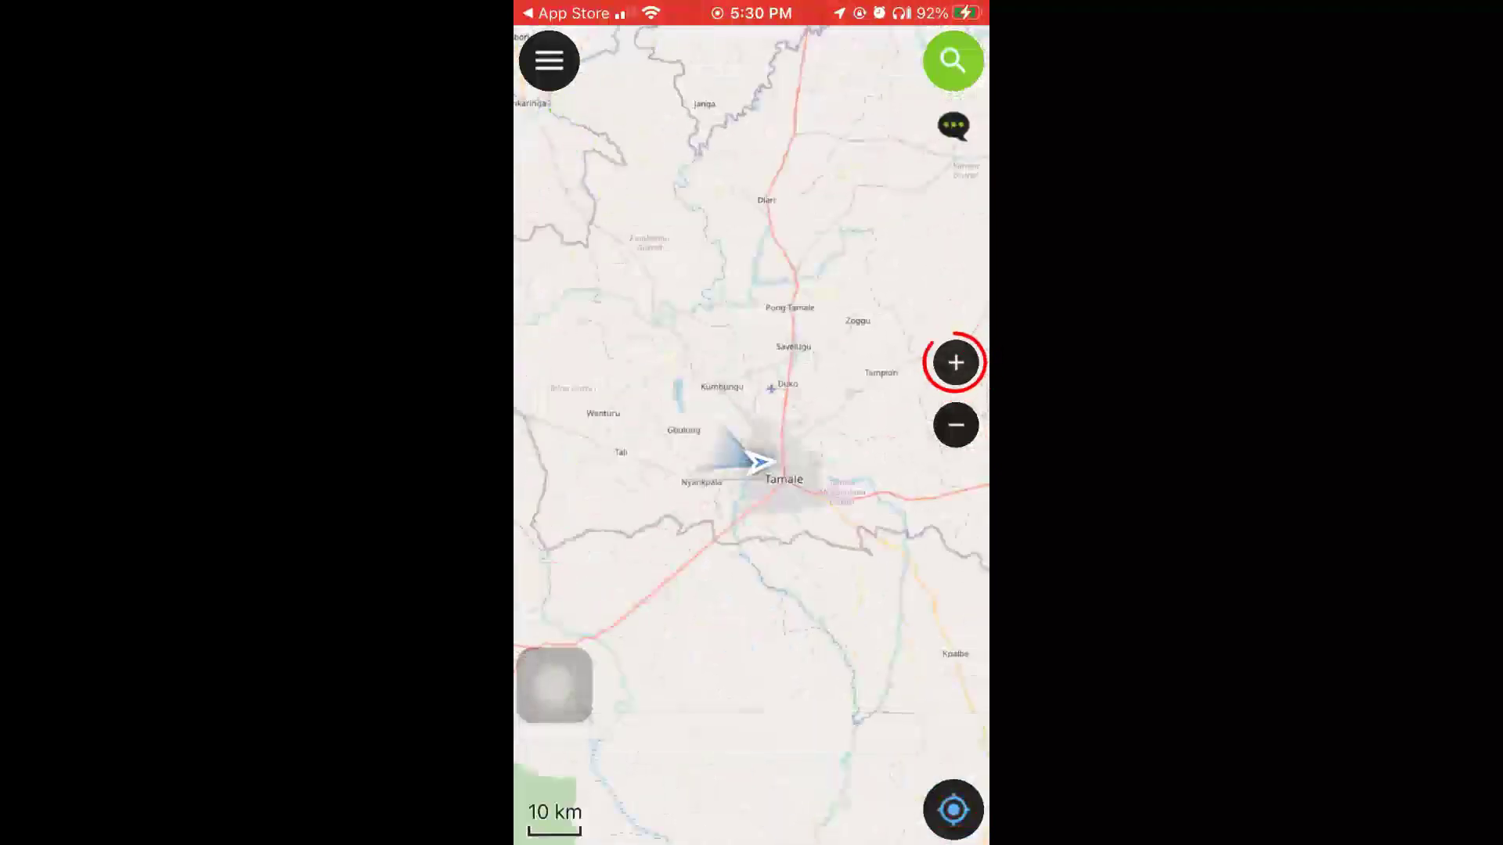
left_click(956, 362)
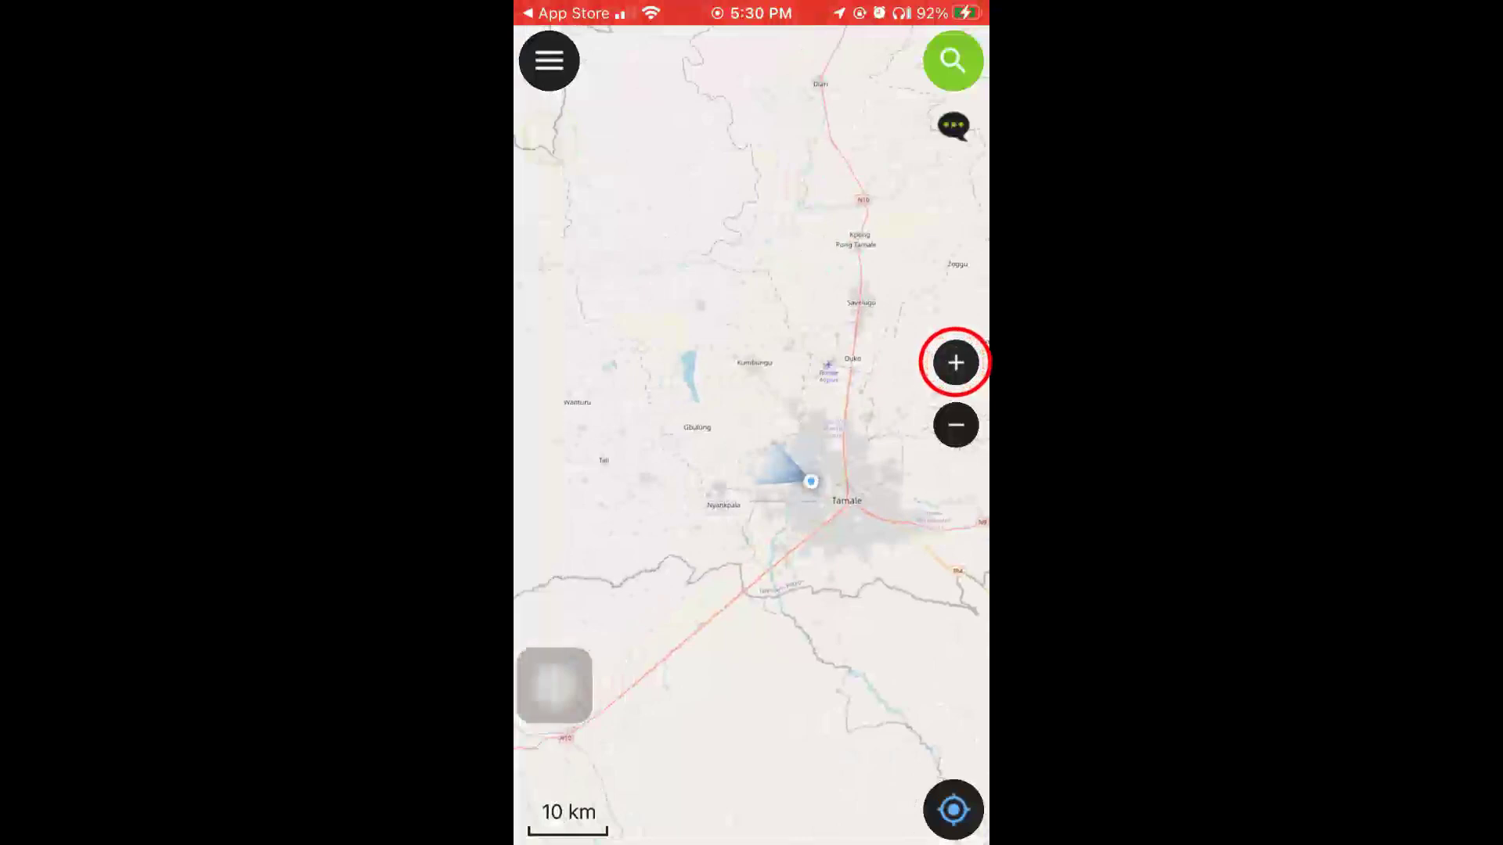
left_click(956, 362)
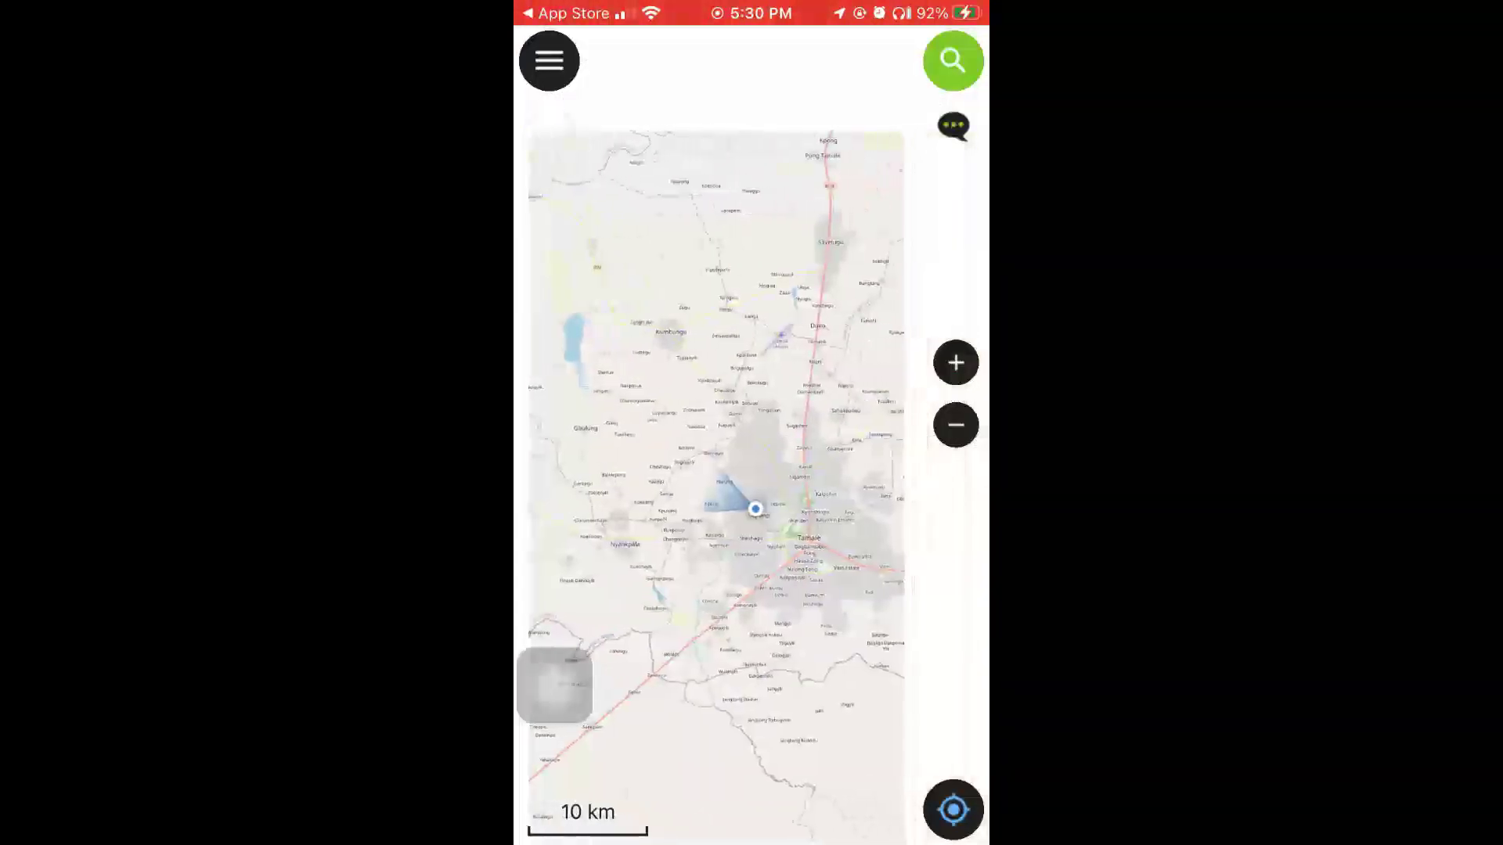
left_click(550, 60)
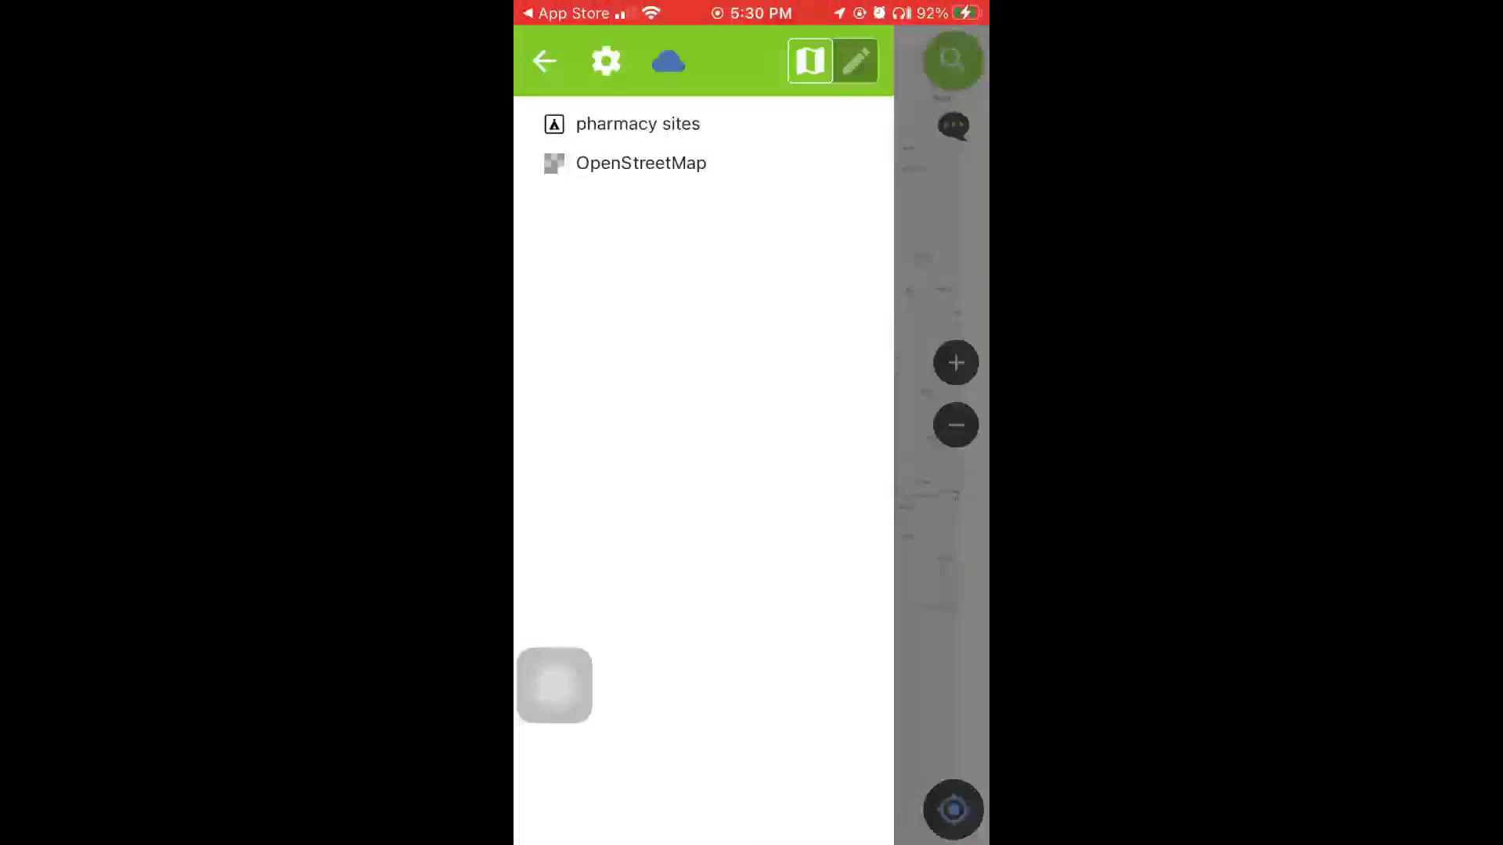
Choose pharmacy sites as the edit layer, enable digitizing, and zoom in on the city centre.
left_click(638, 124)
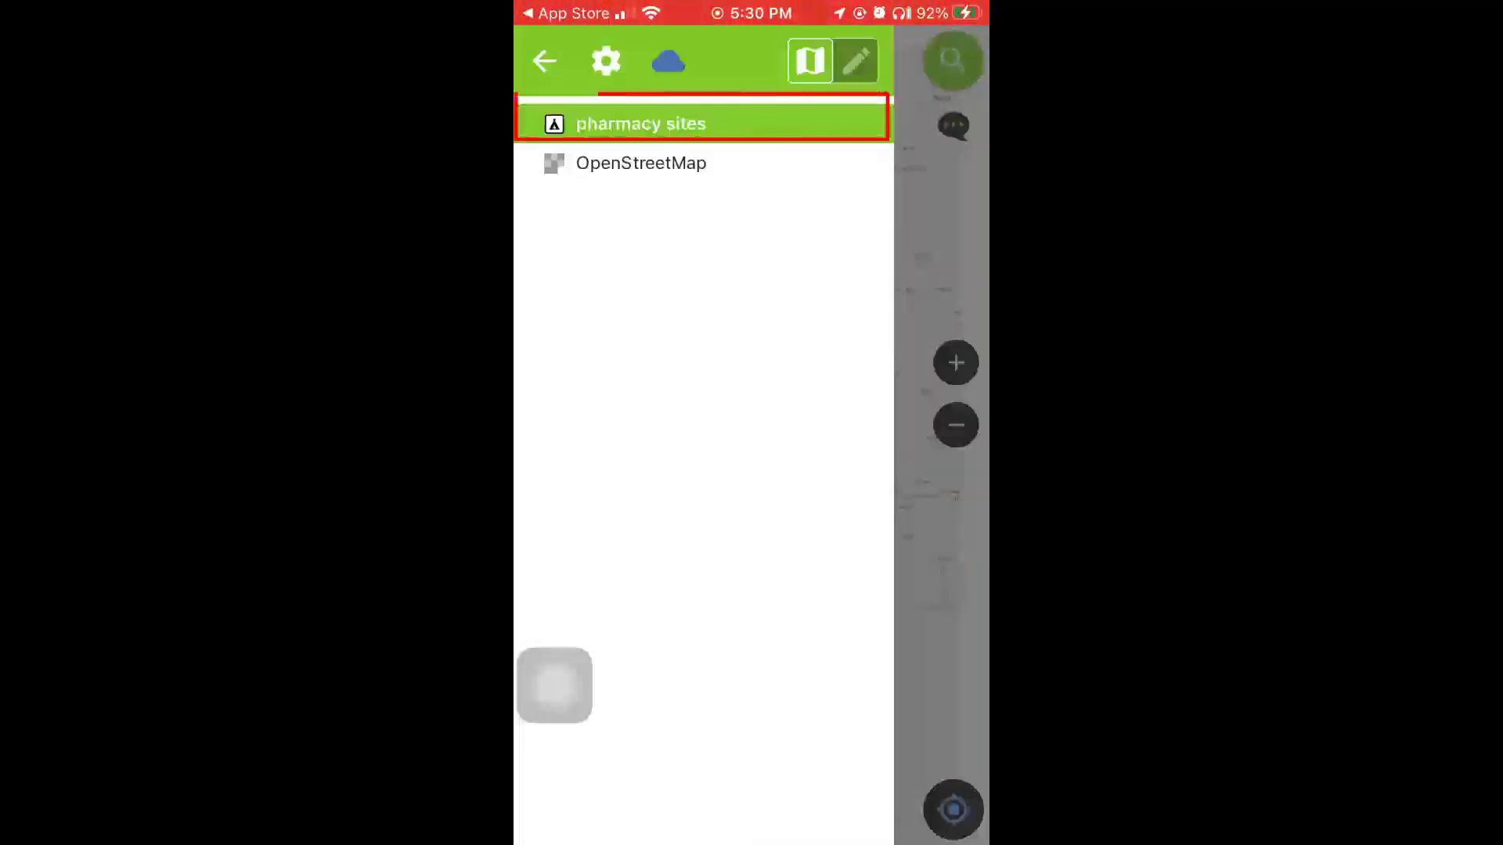
left_click(856, 60)
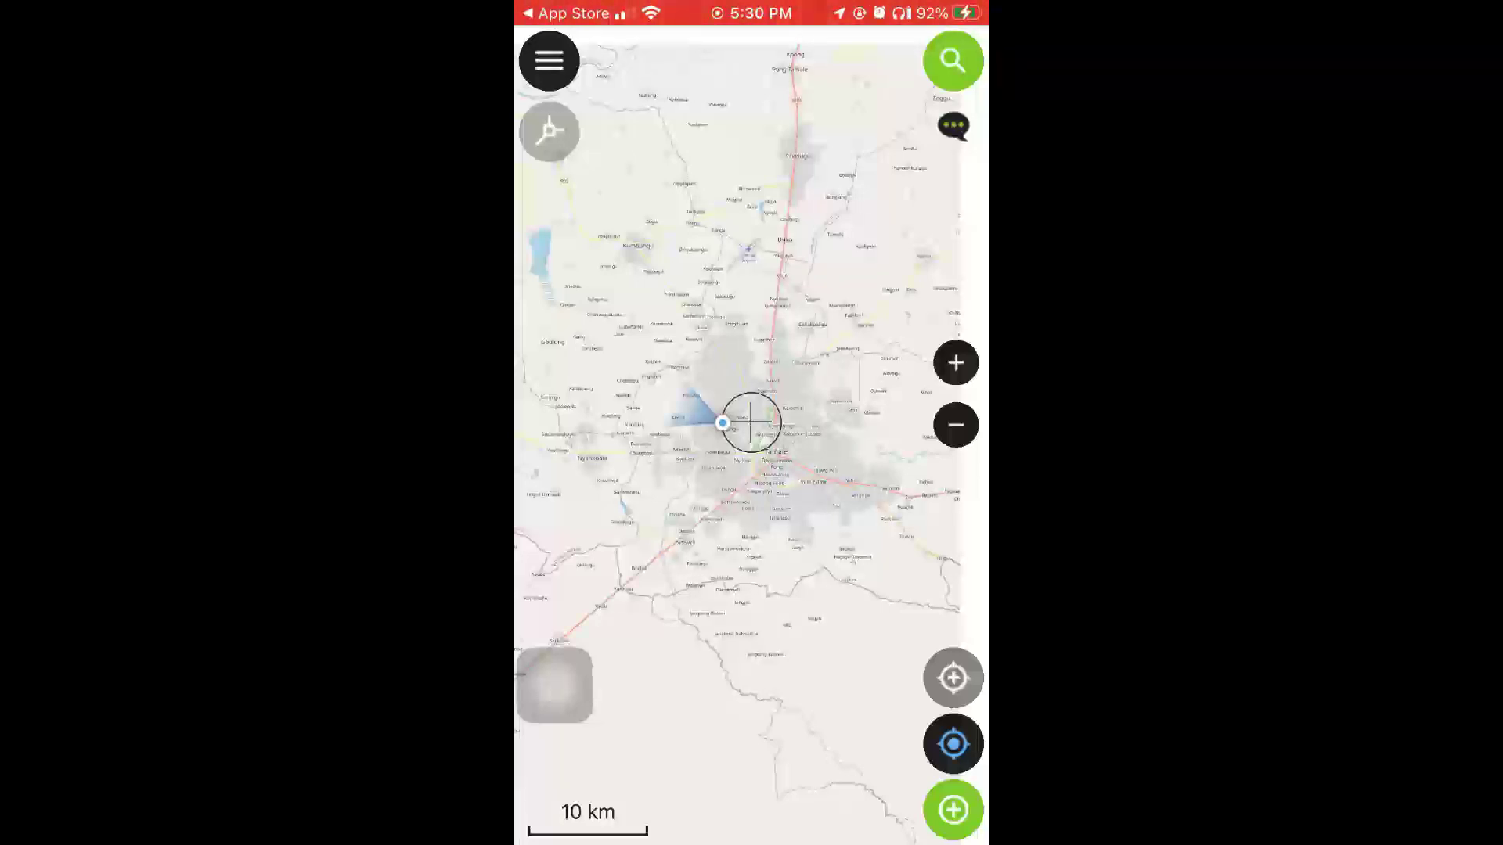
double_click(730, 442)
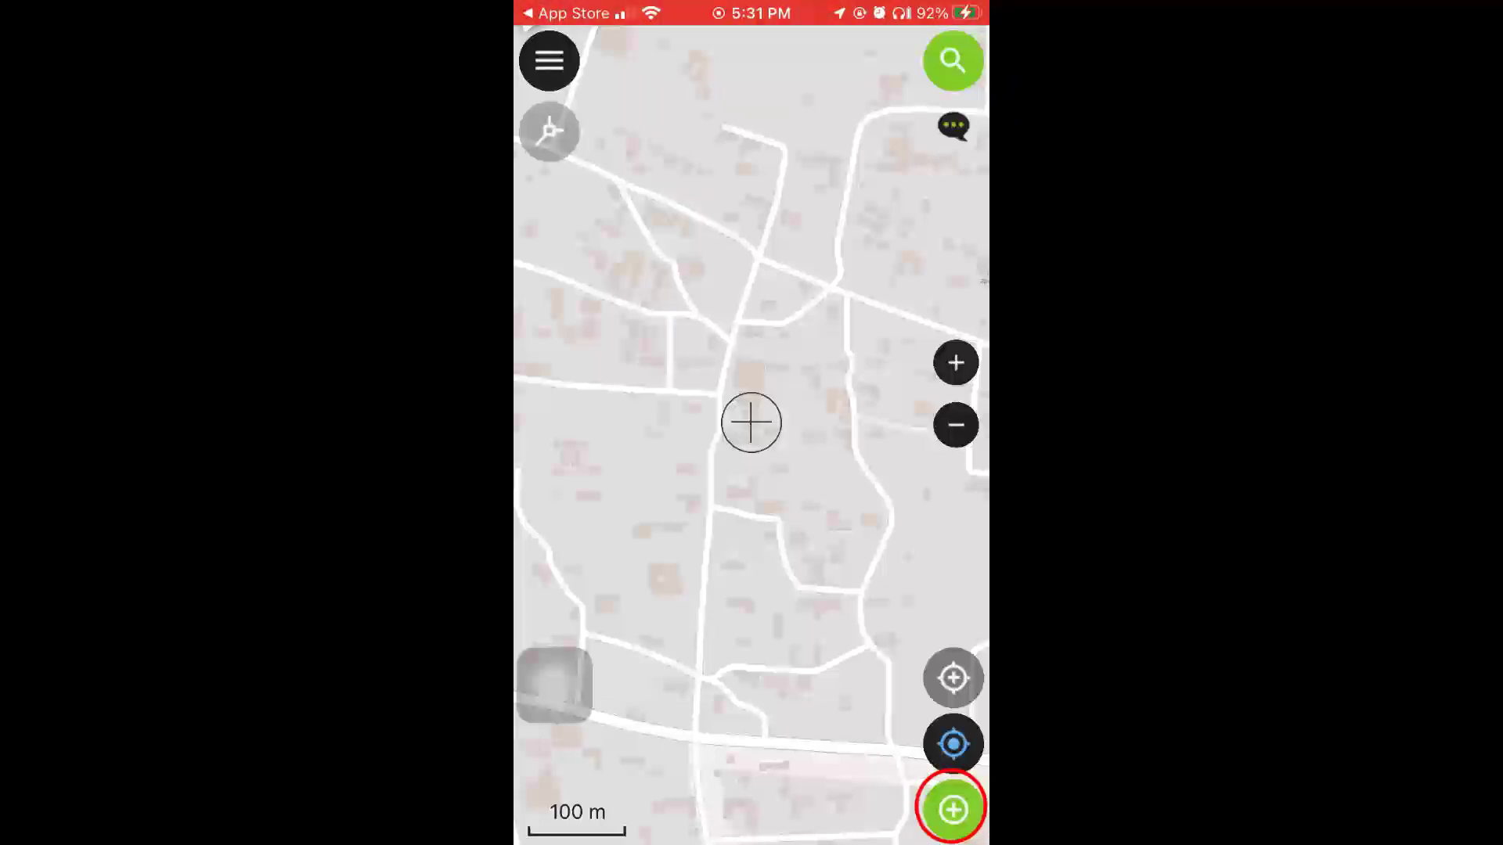
Add a pharmacy sites point at the map centre named 'Pharm 1' and save it.
left_click(952, 809)
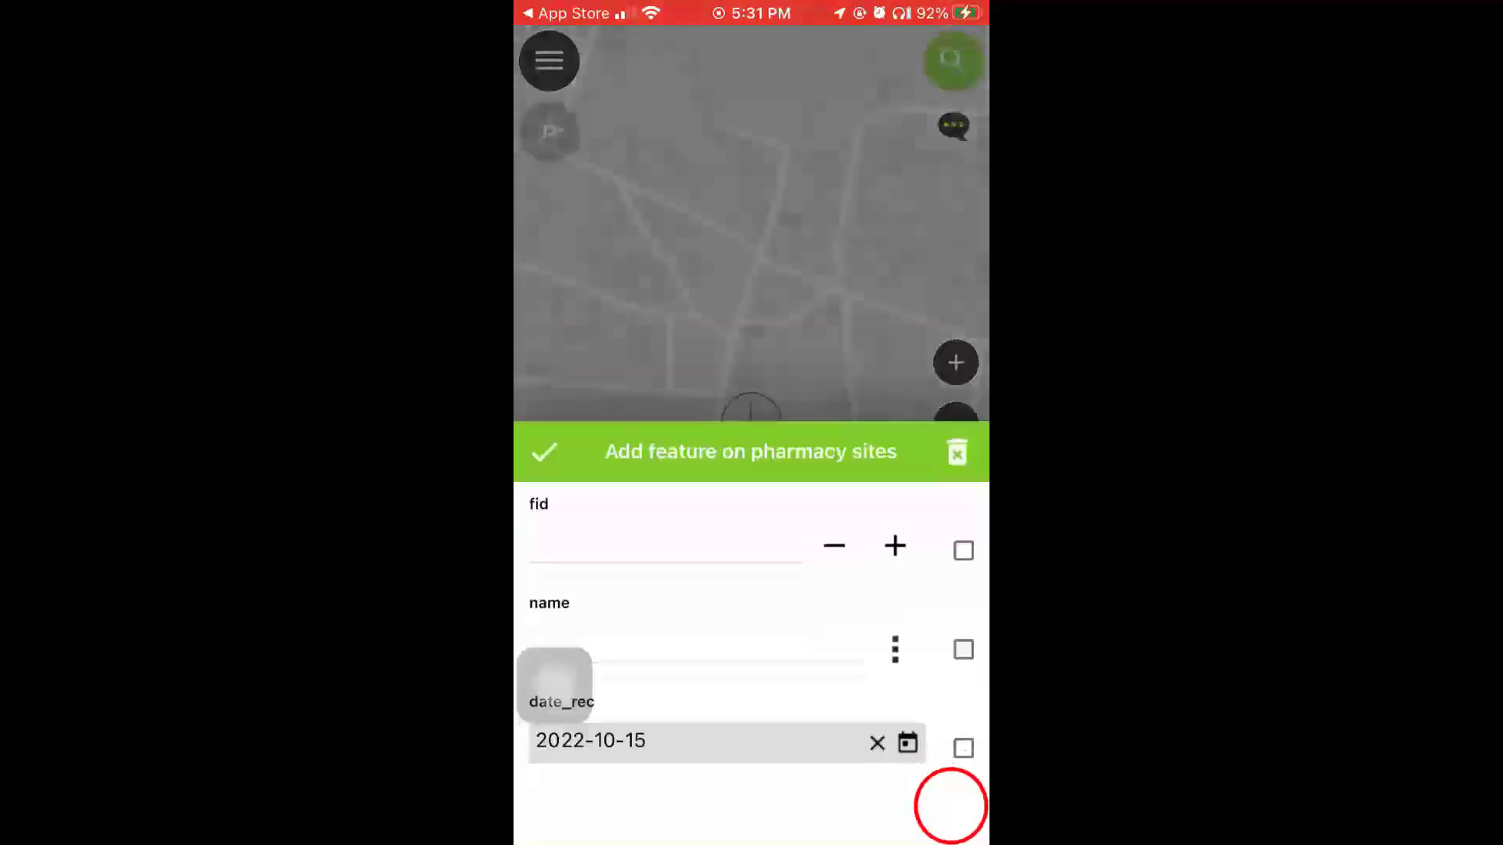
left_click_drag(554, 685, 554, 324)
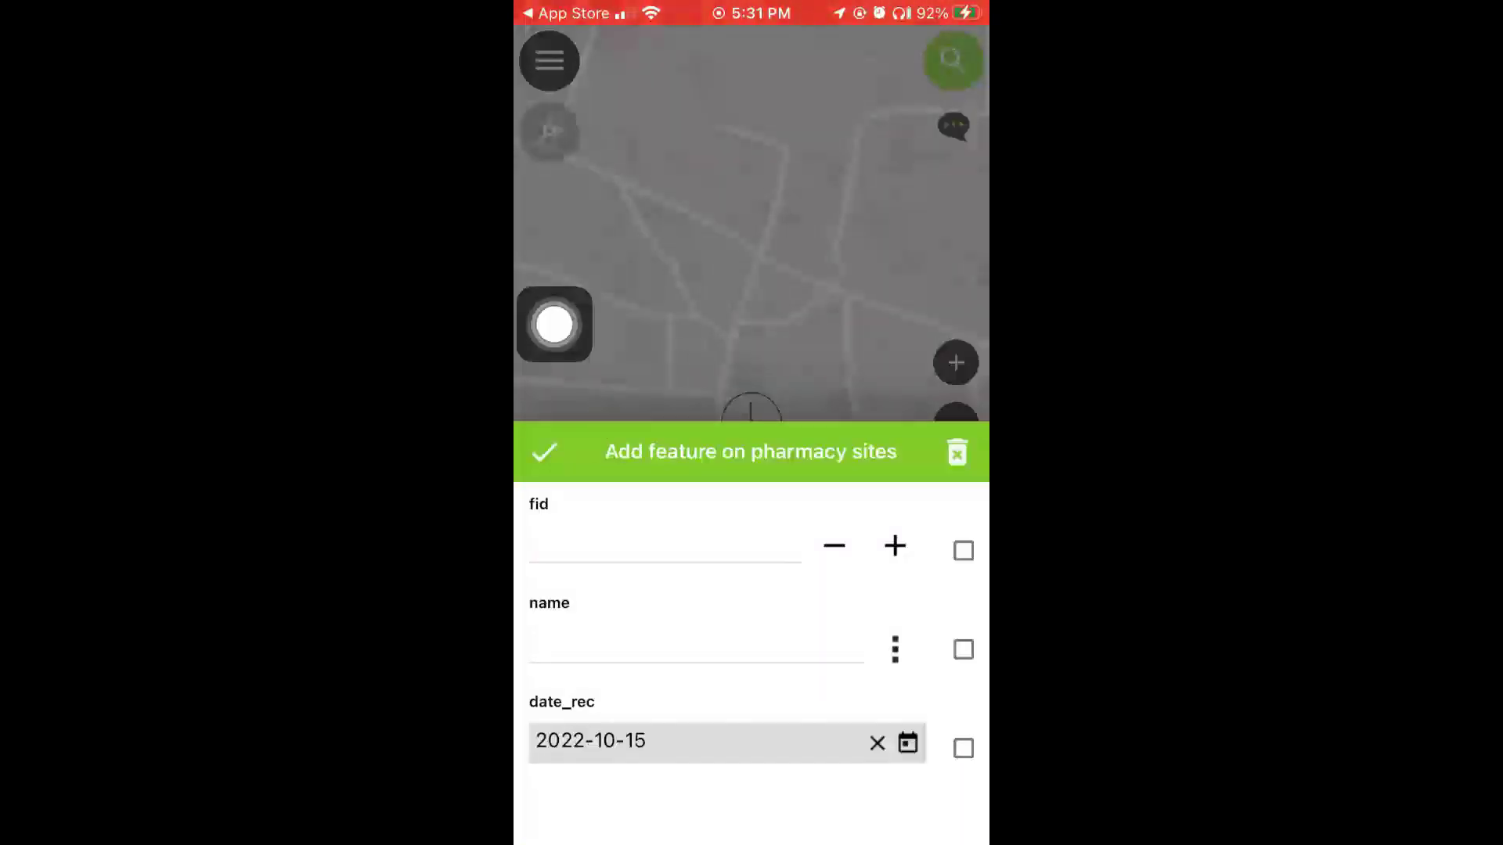
left_click(626, 648)
type("Ph")
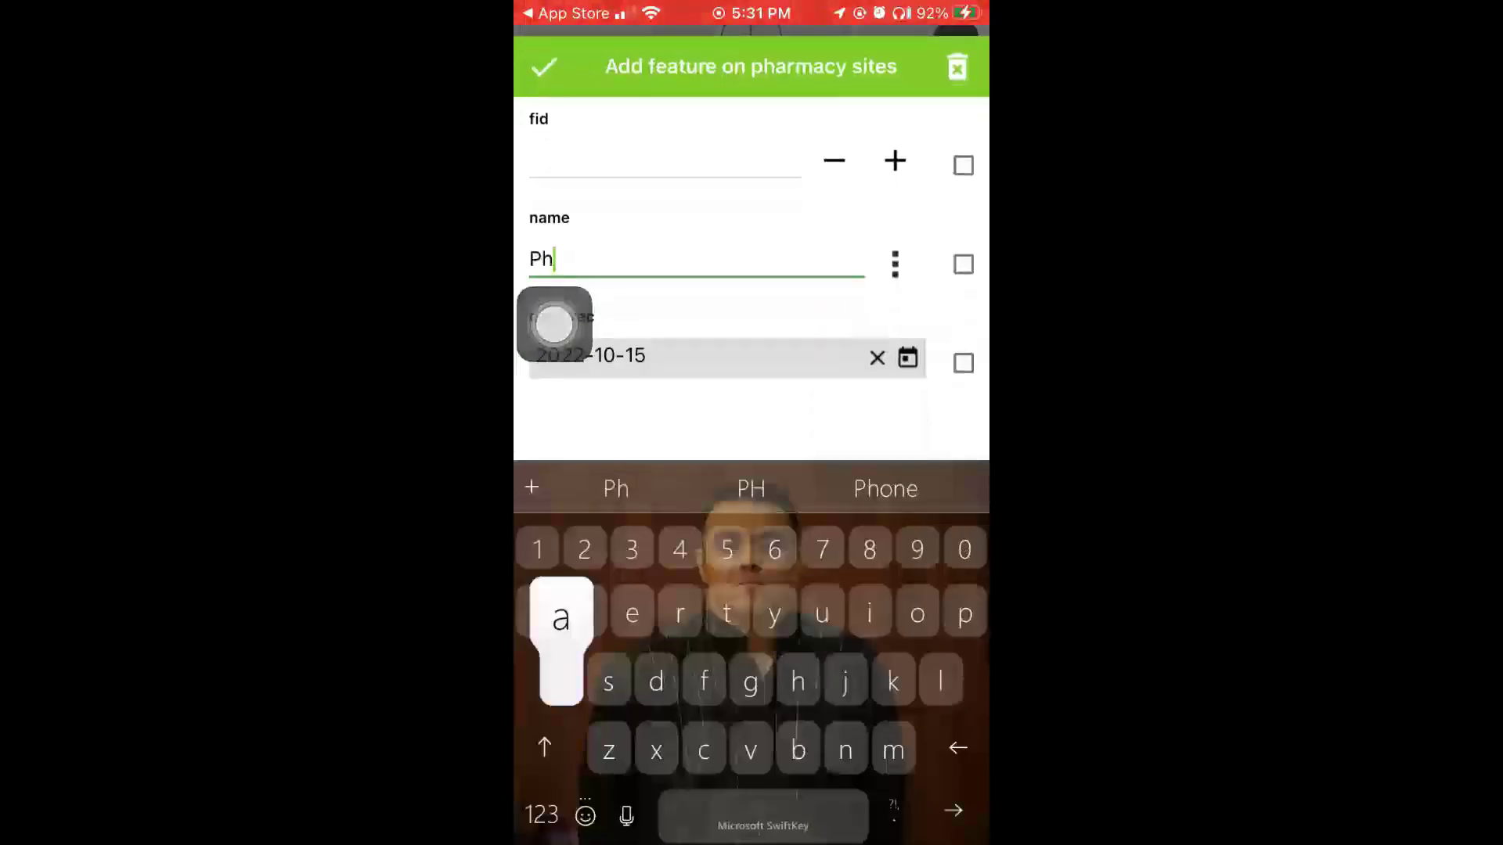
type("arme")
key("BackSpace")
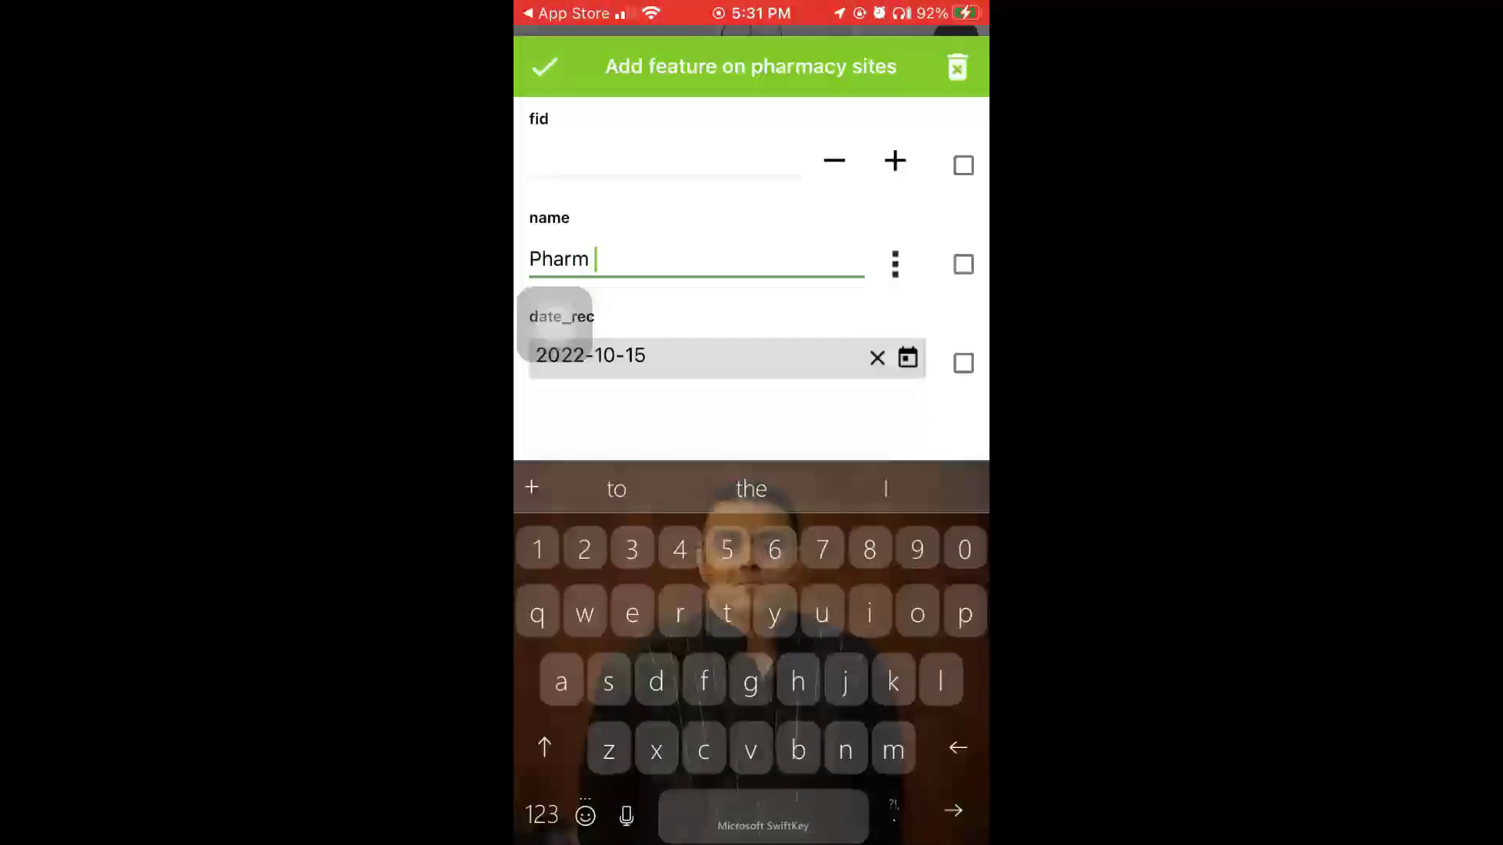
type("1")
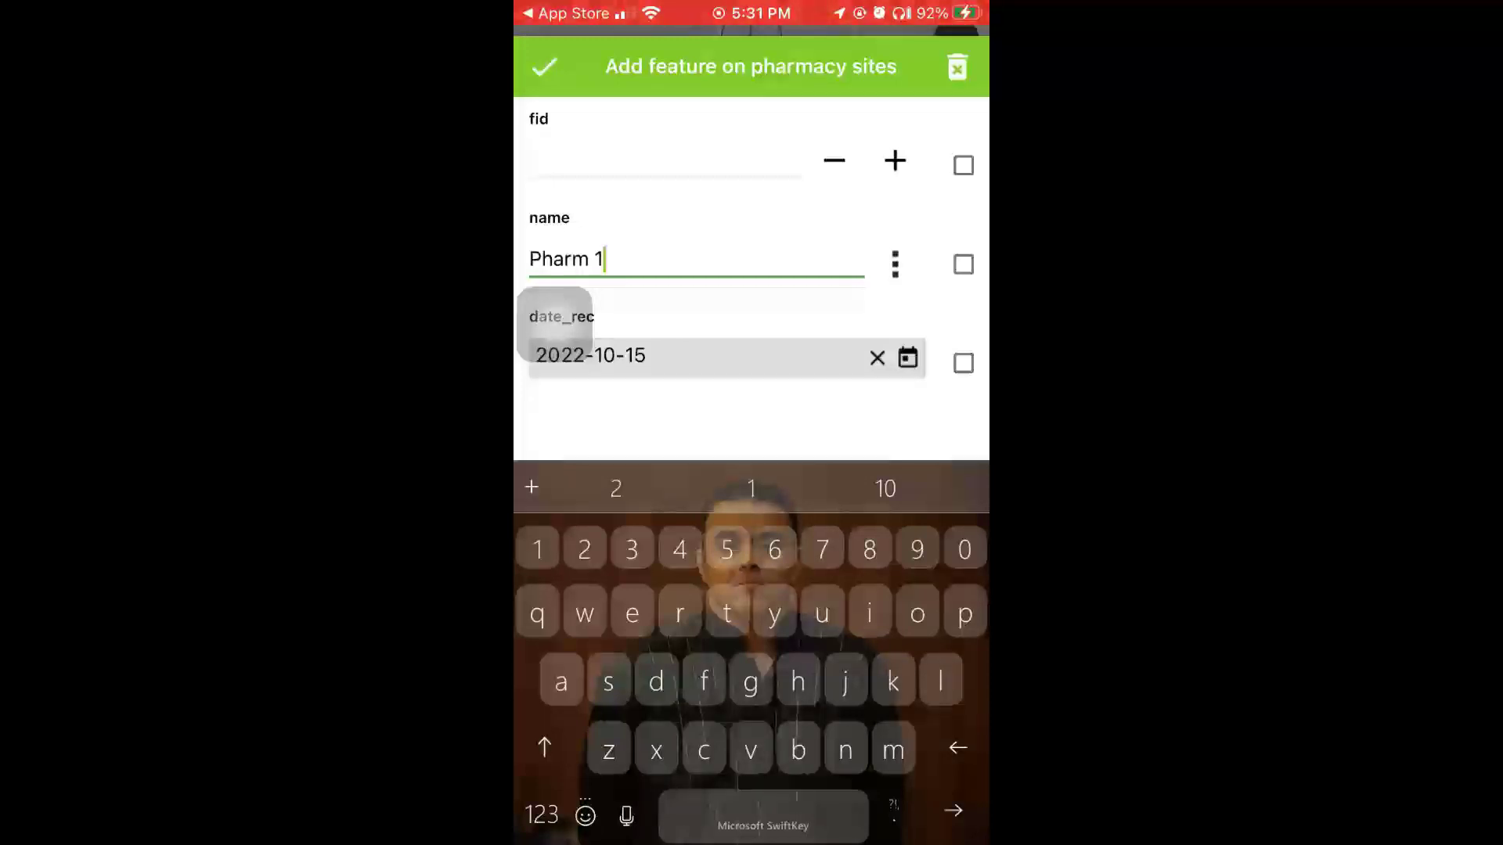
left_click(544, 66)
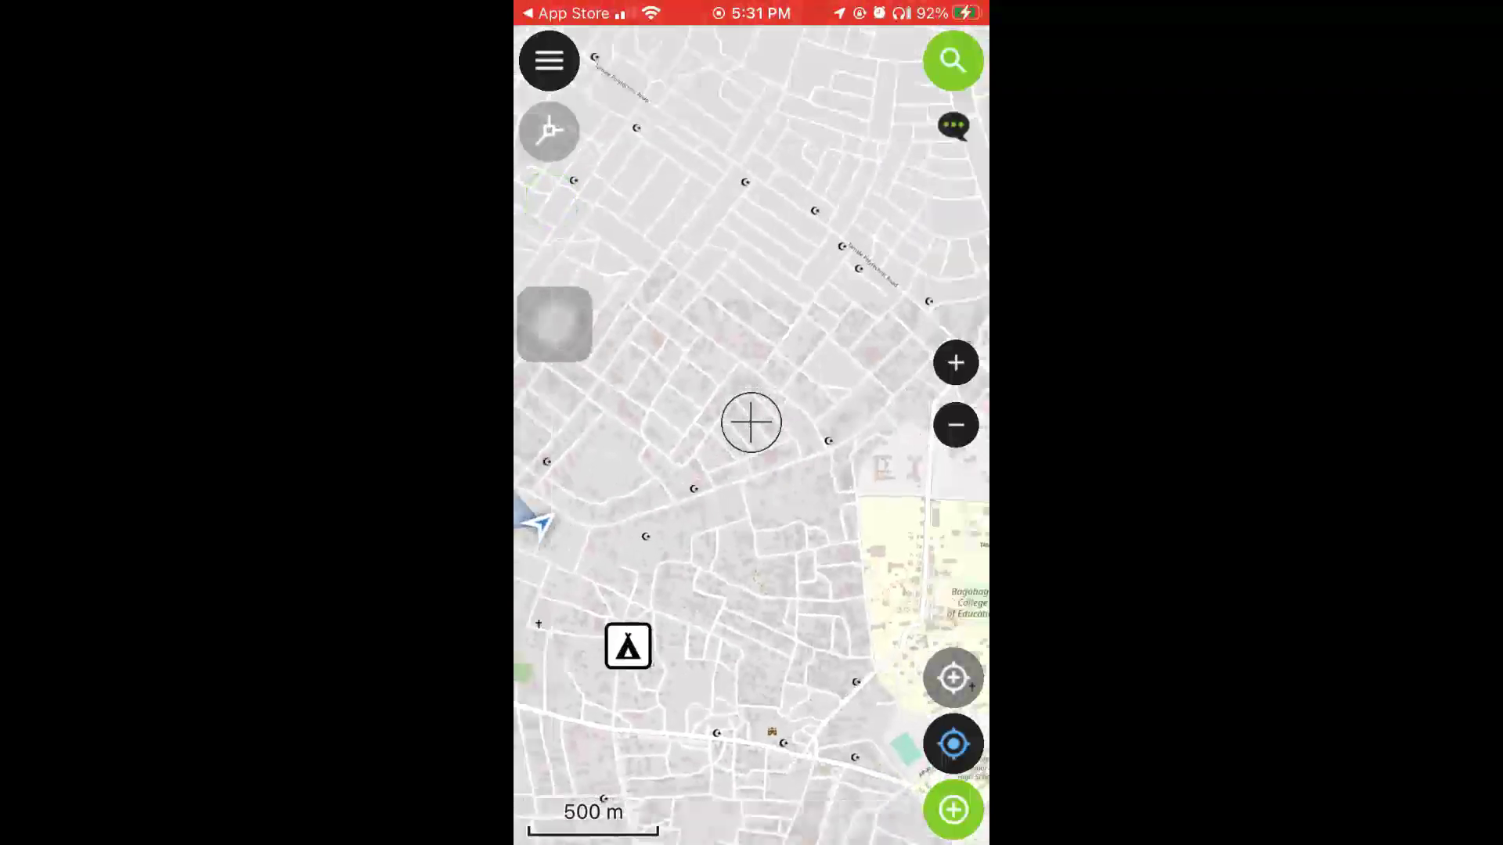
Pan and zoom to a new spot, save a point named 'Pharm 2', then follow your location.
left_click_drag(752, 595, 739, 300)
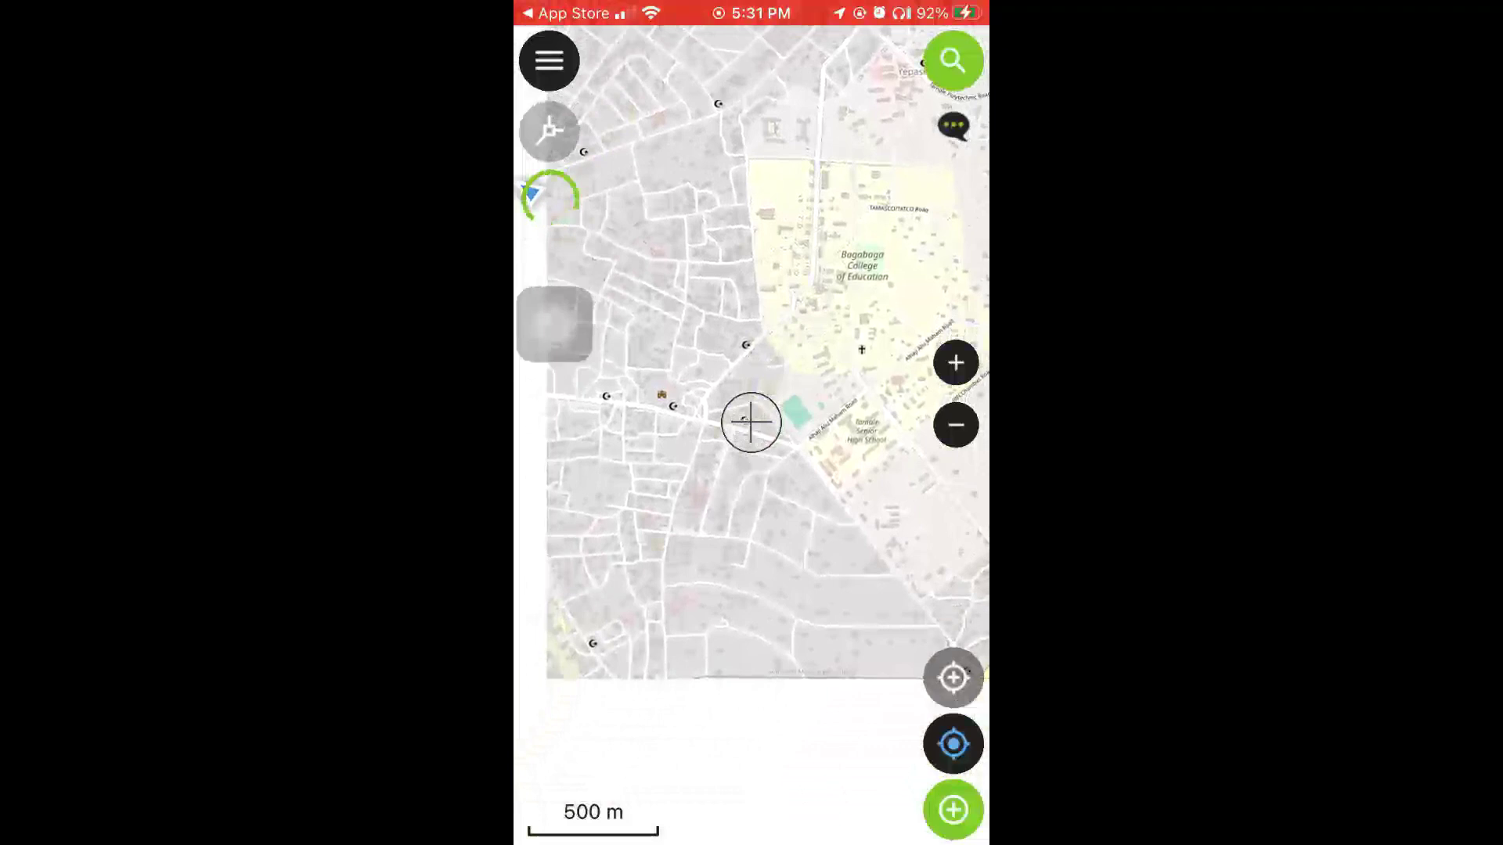
scroll(752, 423, "up", 5)
scroll(752, 423, "up", 5)
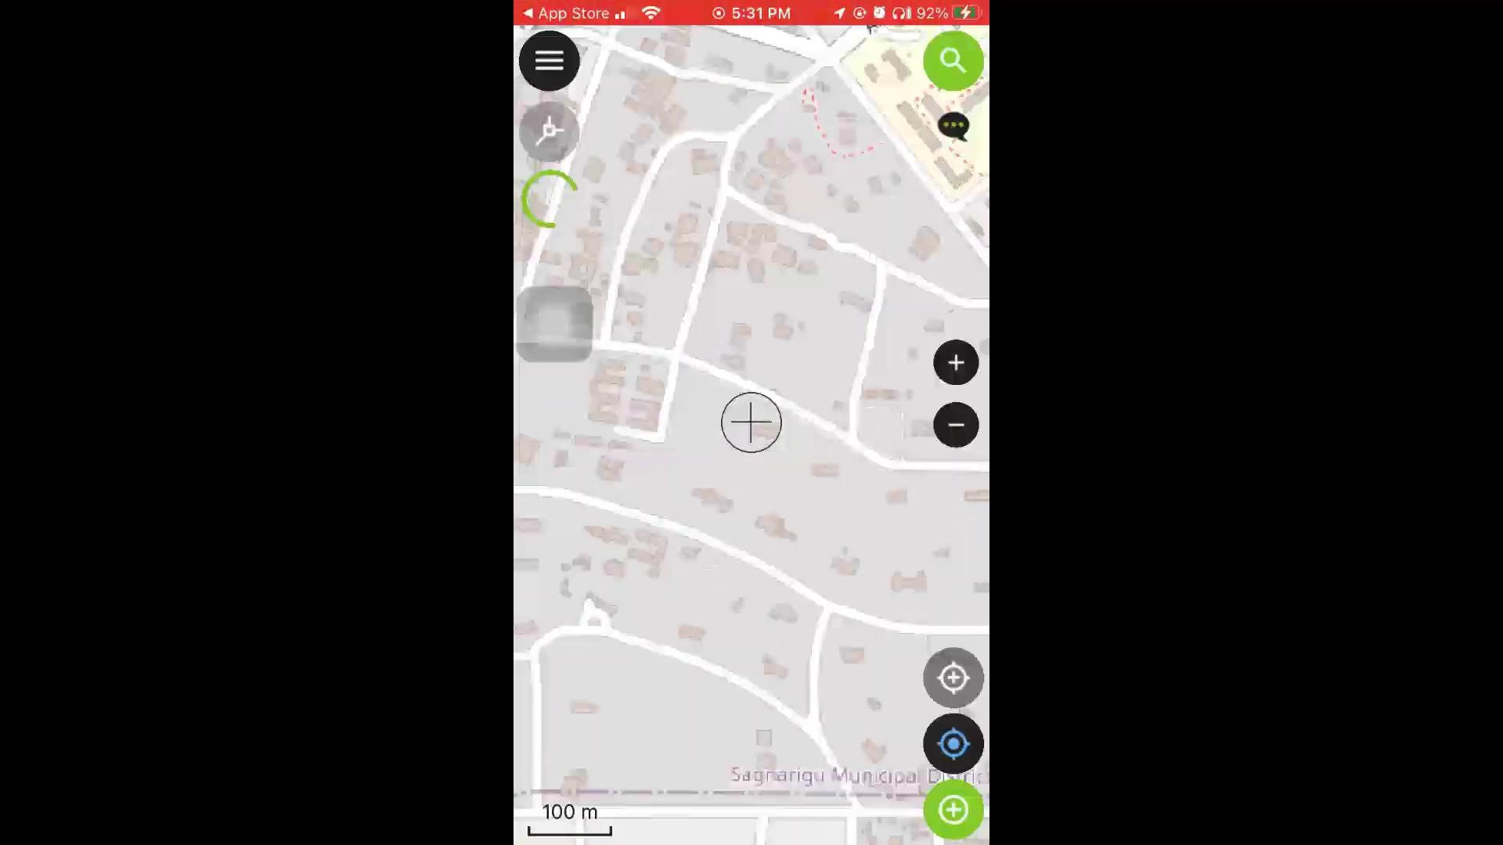
left_click_drag(791, 392, 713, 427)
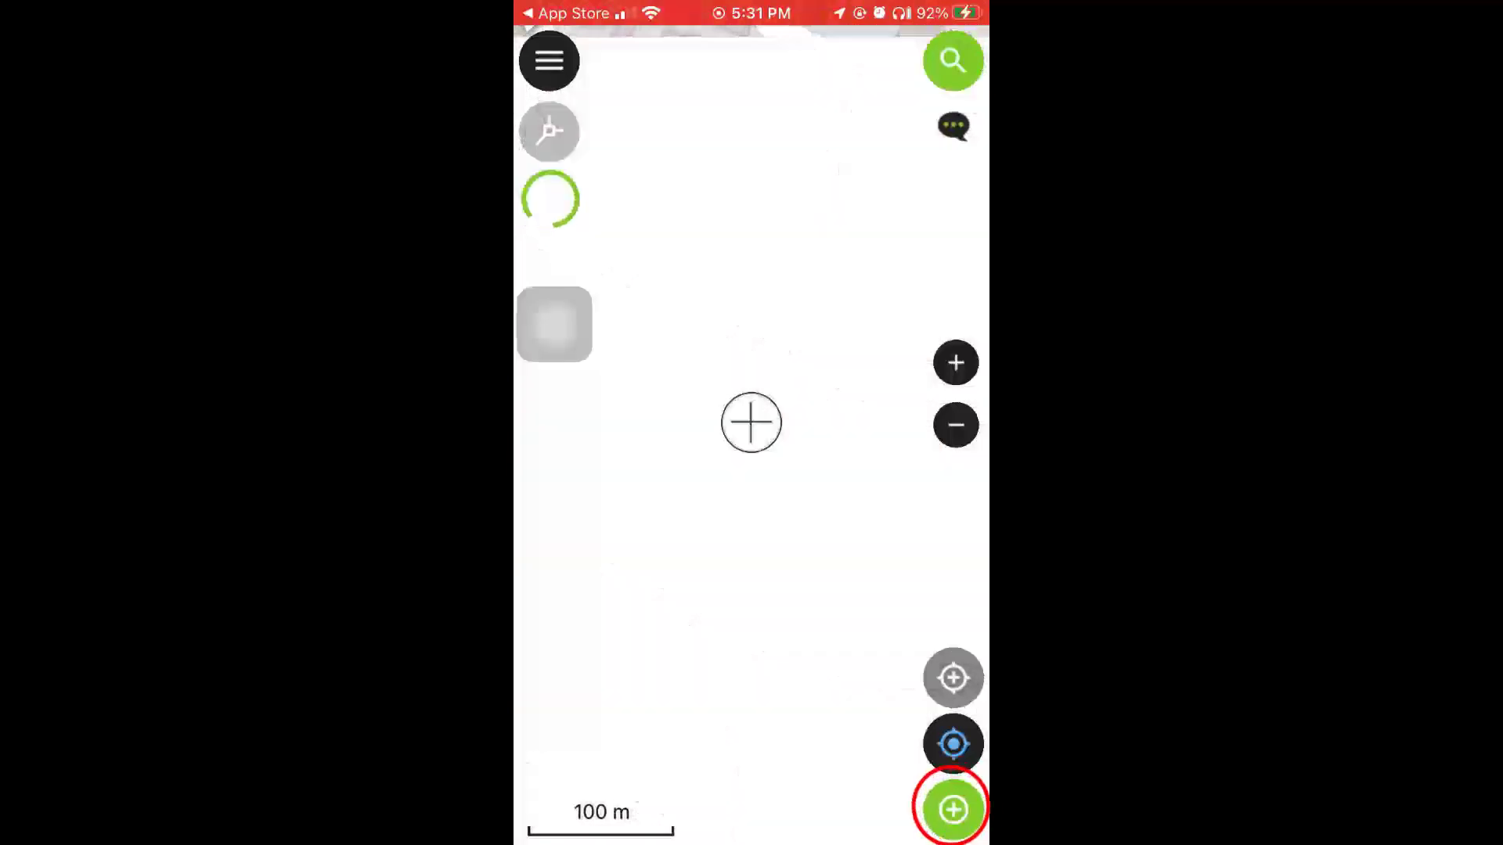
left_click(953, 809)
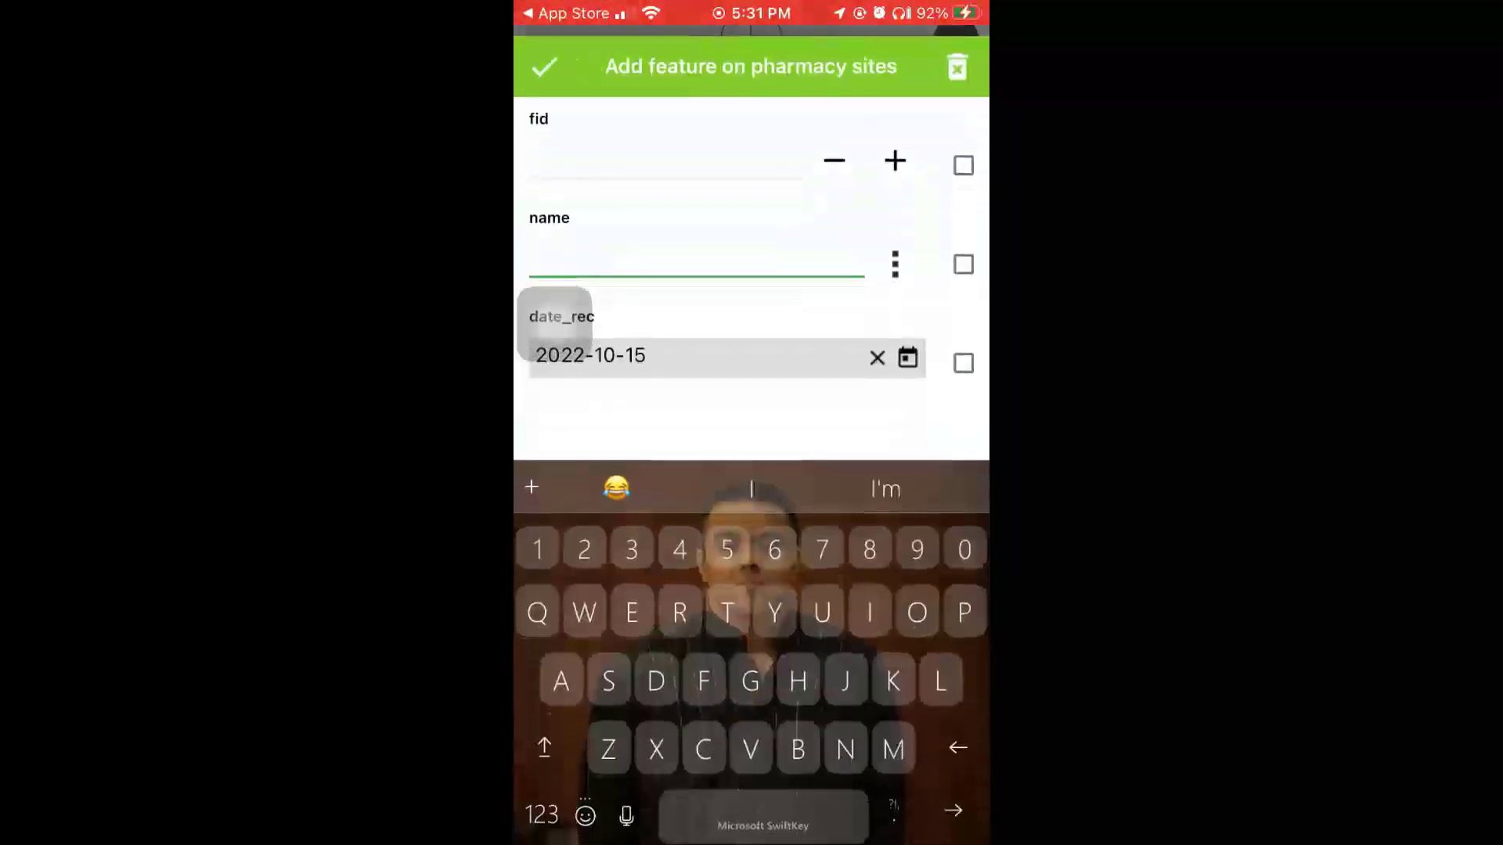
type("Pa")
type("harm 2")
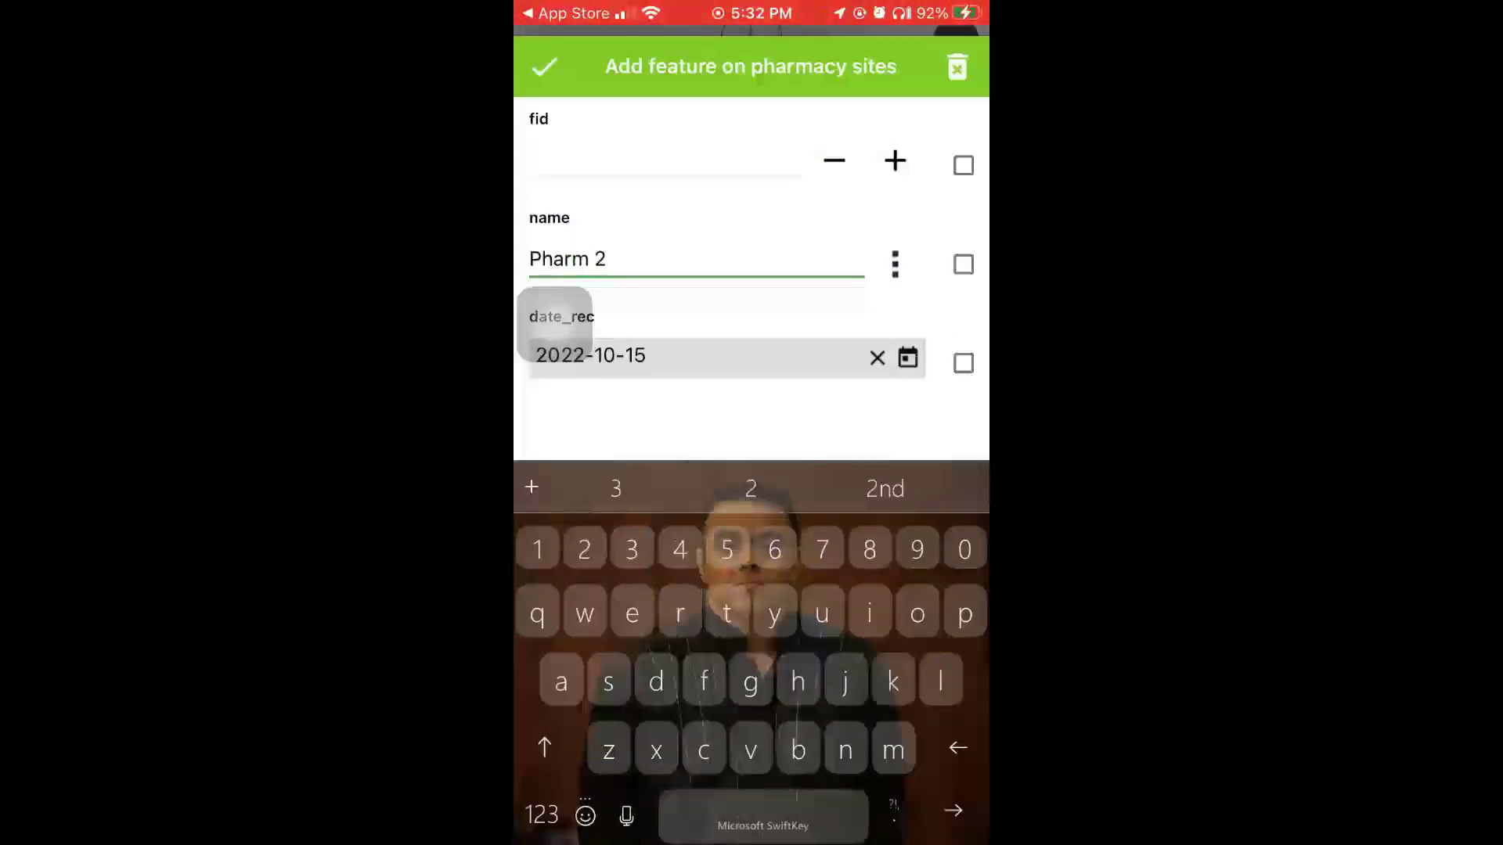
left_click(544, 67)
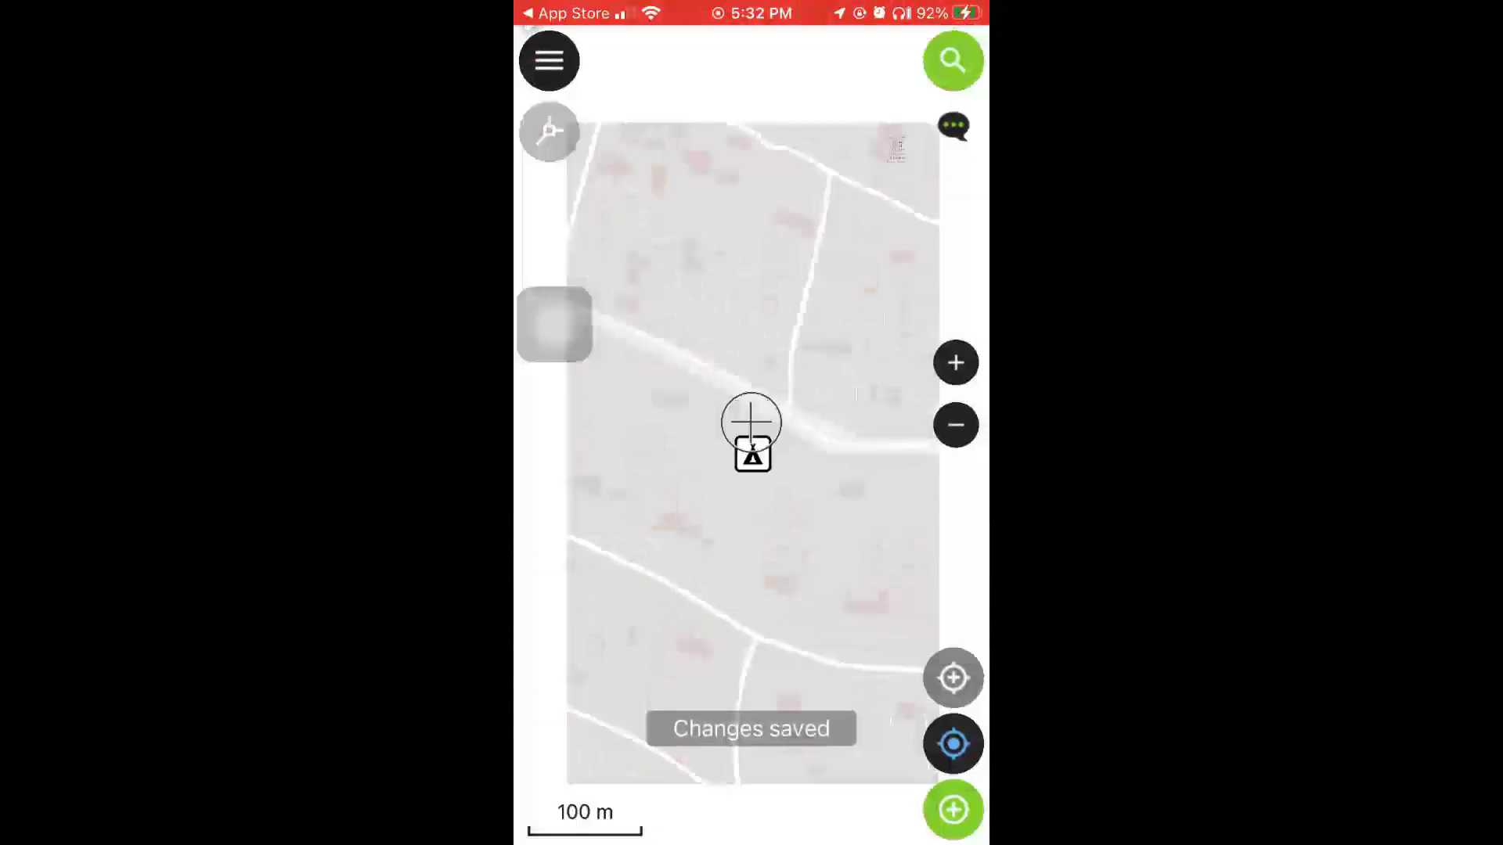
left_click(952, 744)
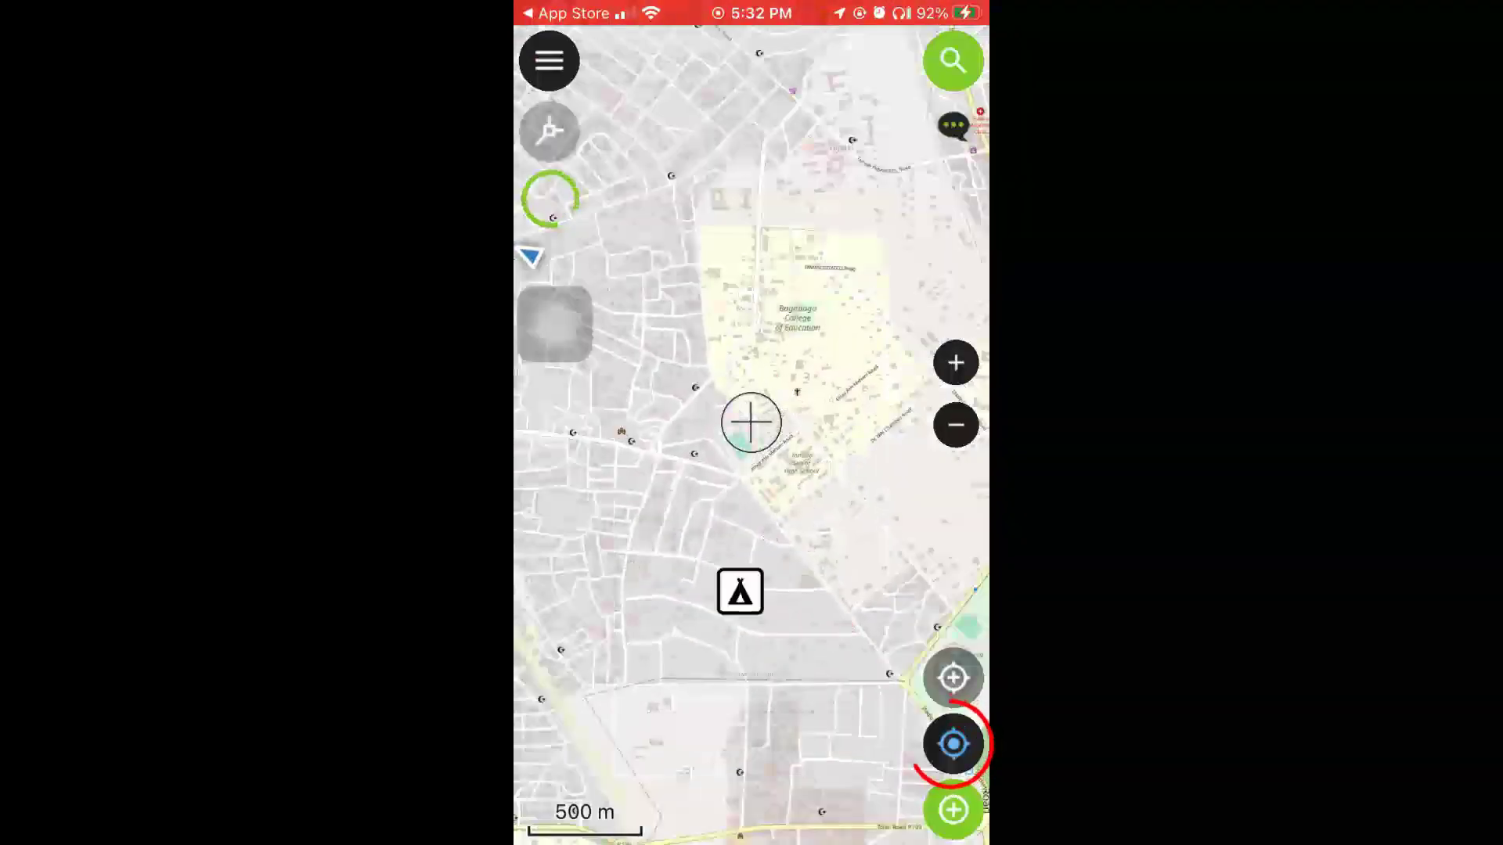
left_click(952, 744)
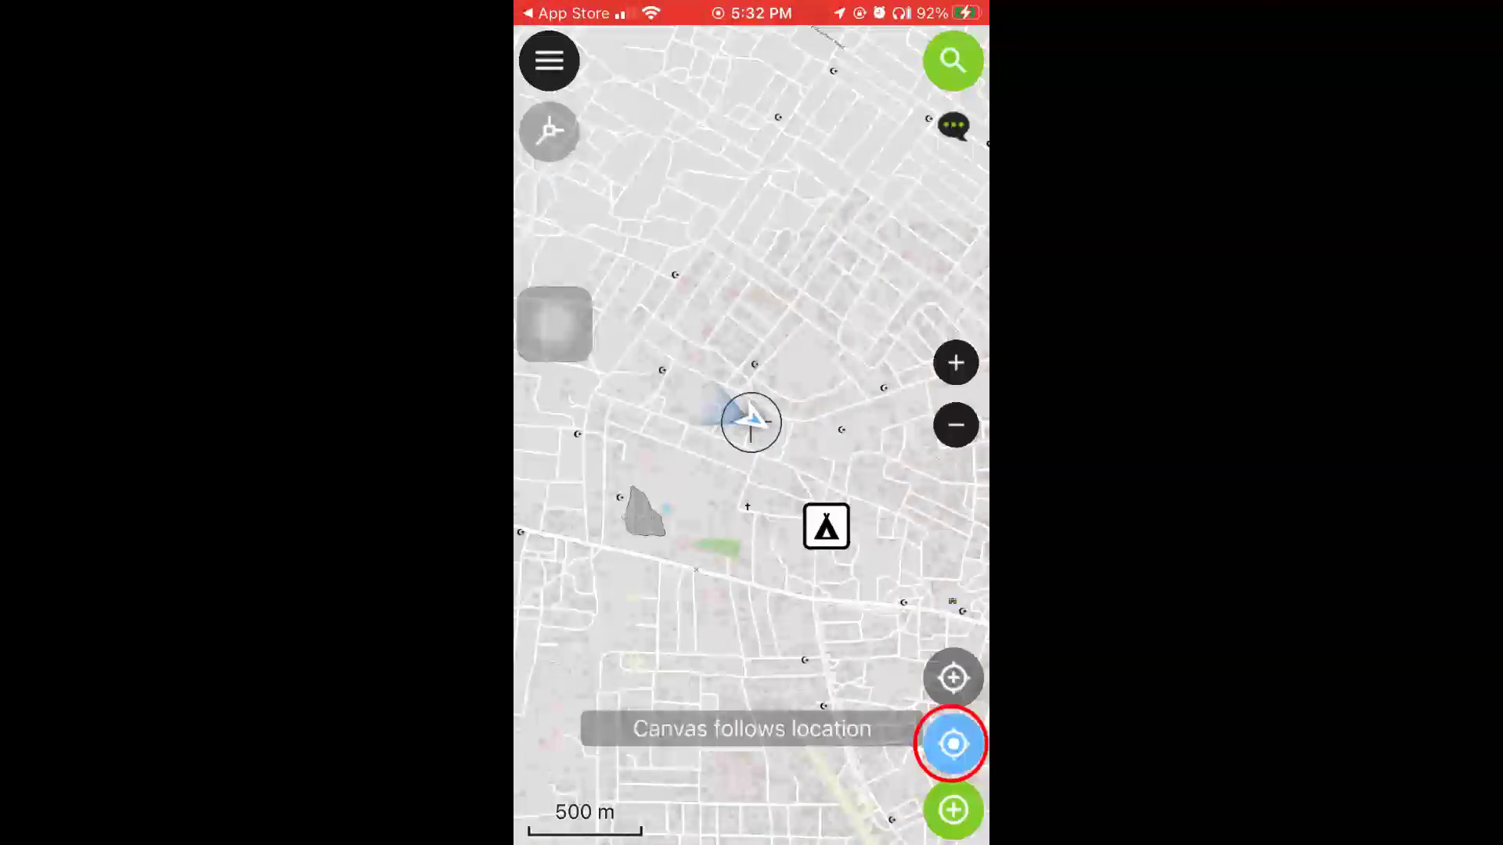
Keep the map centred on your location and lock the coordinate cursor to the GPS position.
left_click(951, 744)
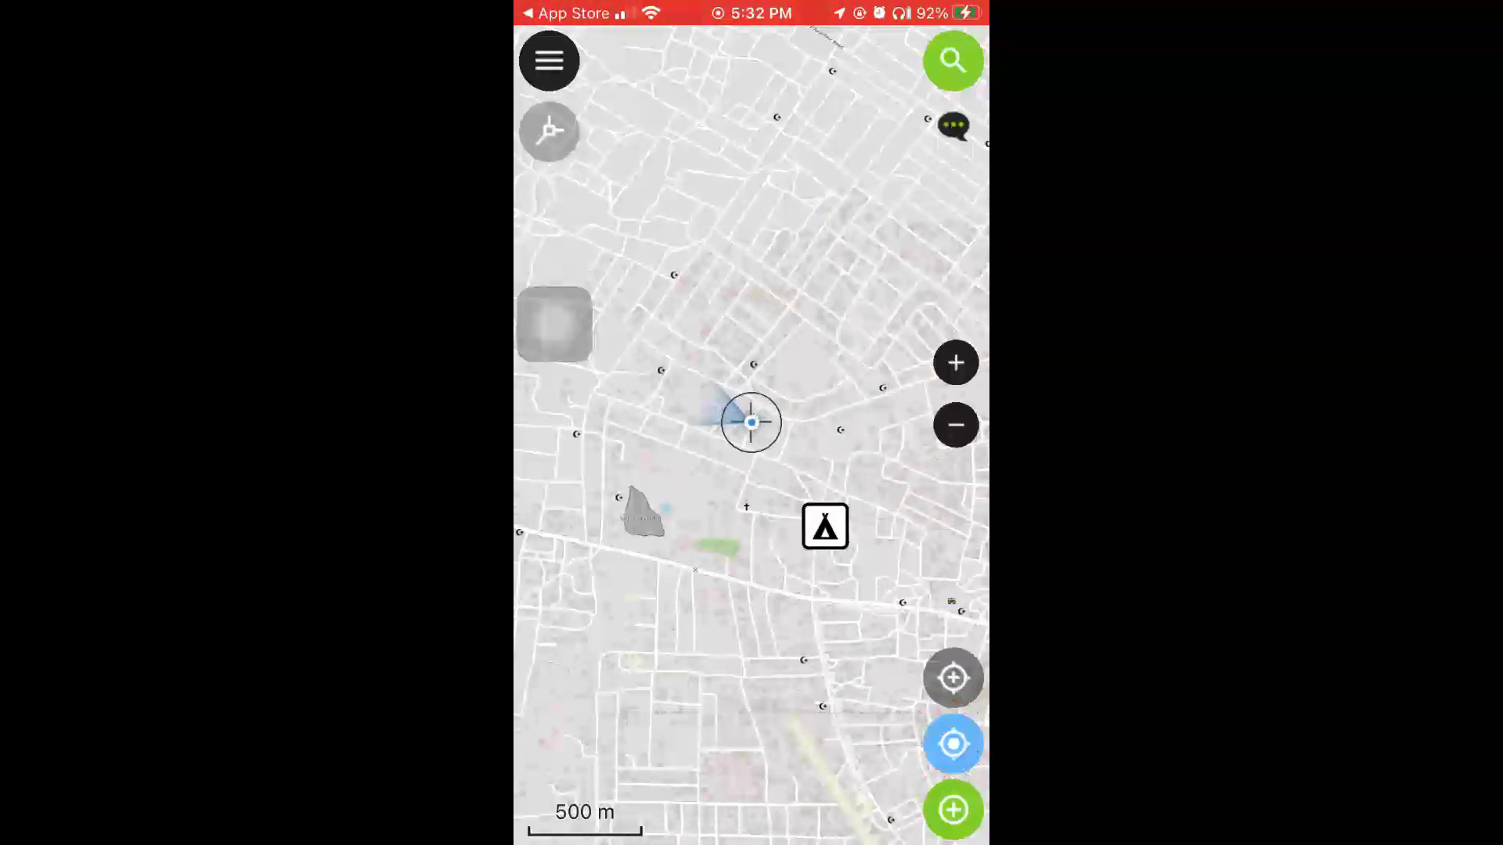
left_click(952, 678)
left_click(952, 678)
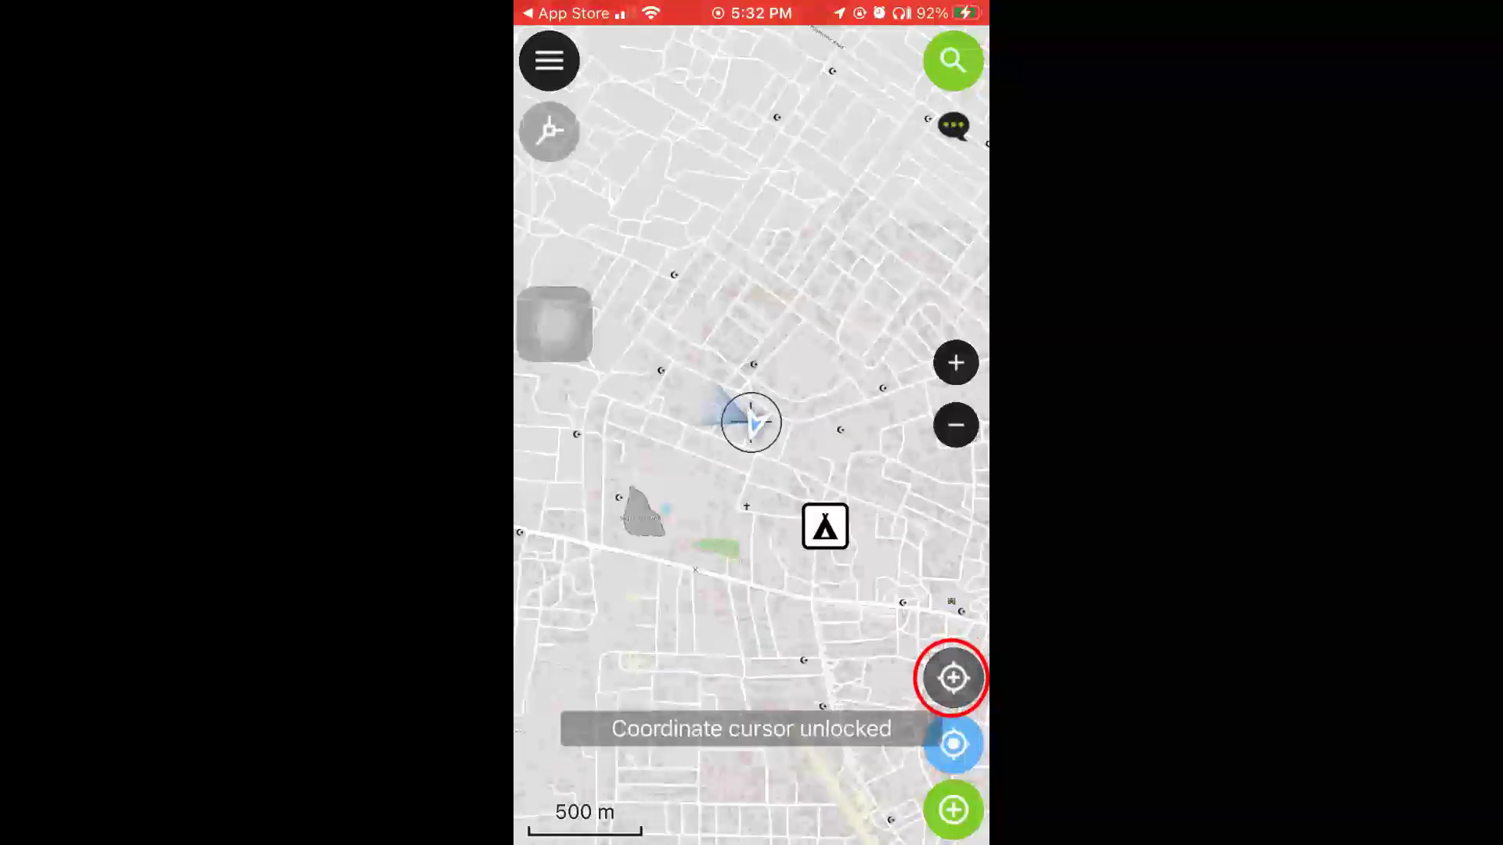
left_click(952, 678)
left_click(952, 678)
left_click(951, 678)
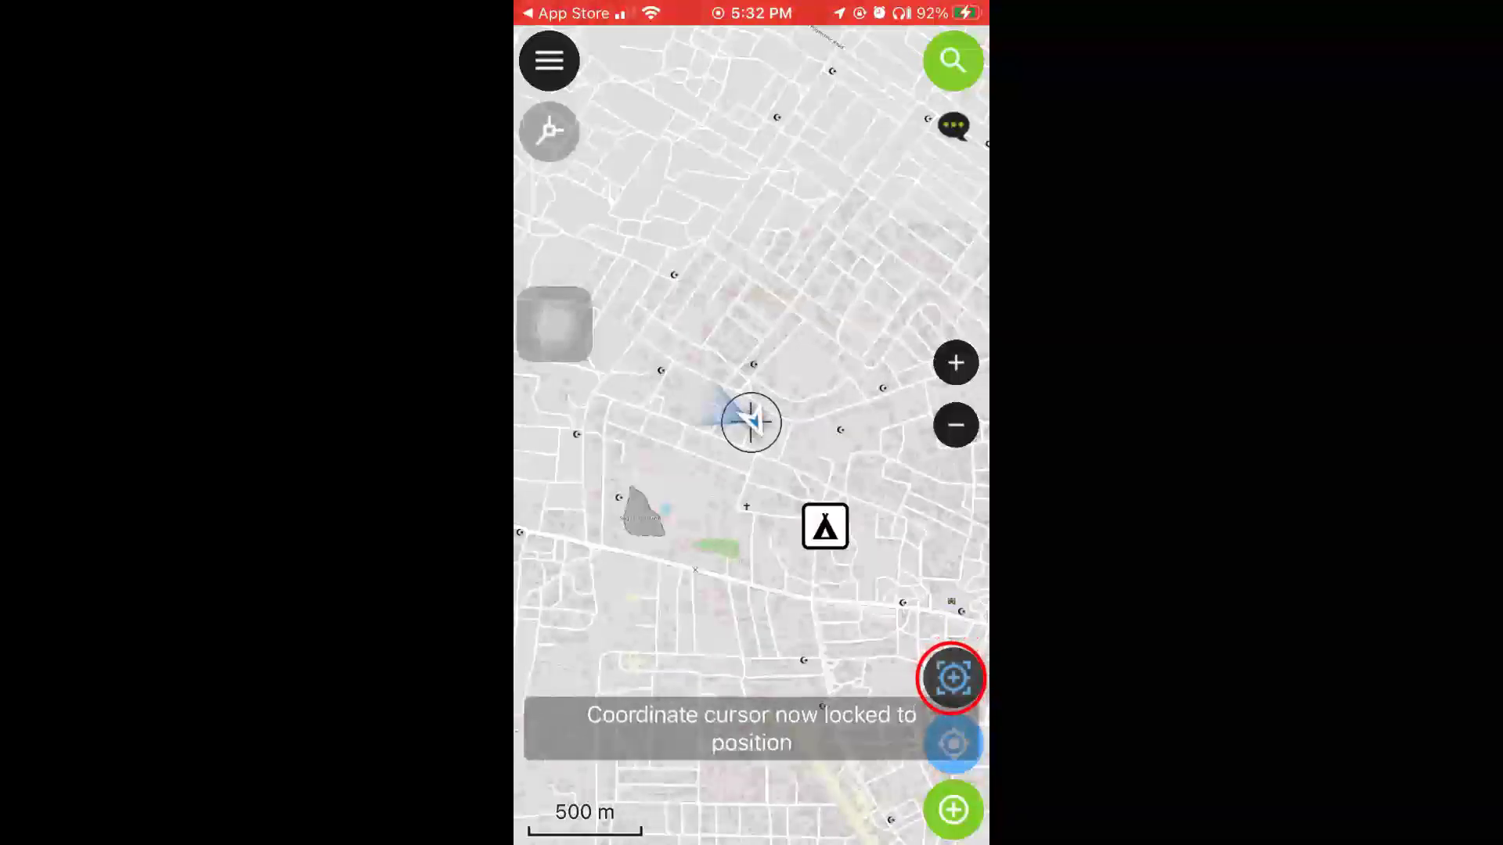
left_click(952, 678)
left_click_drag(752, 422, 523, 527)
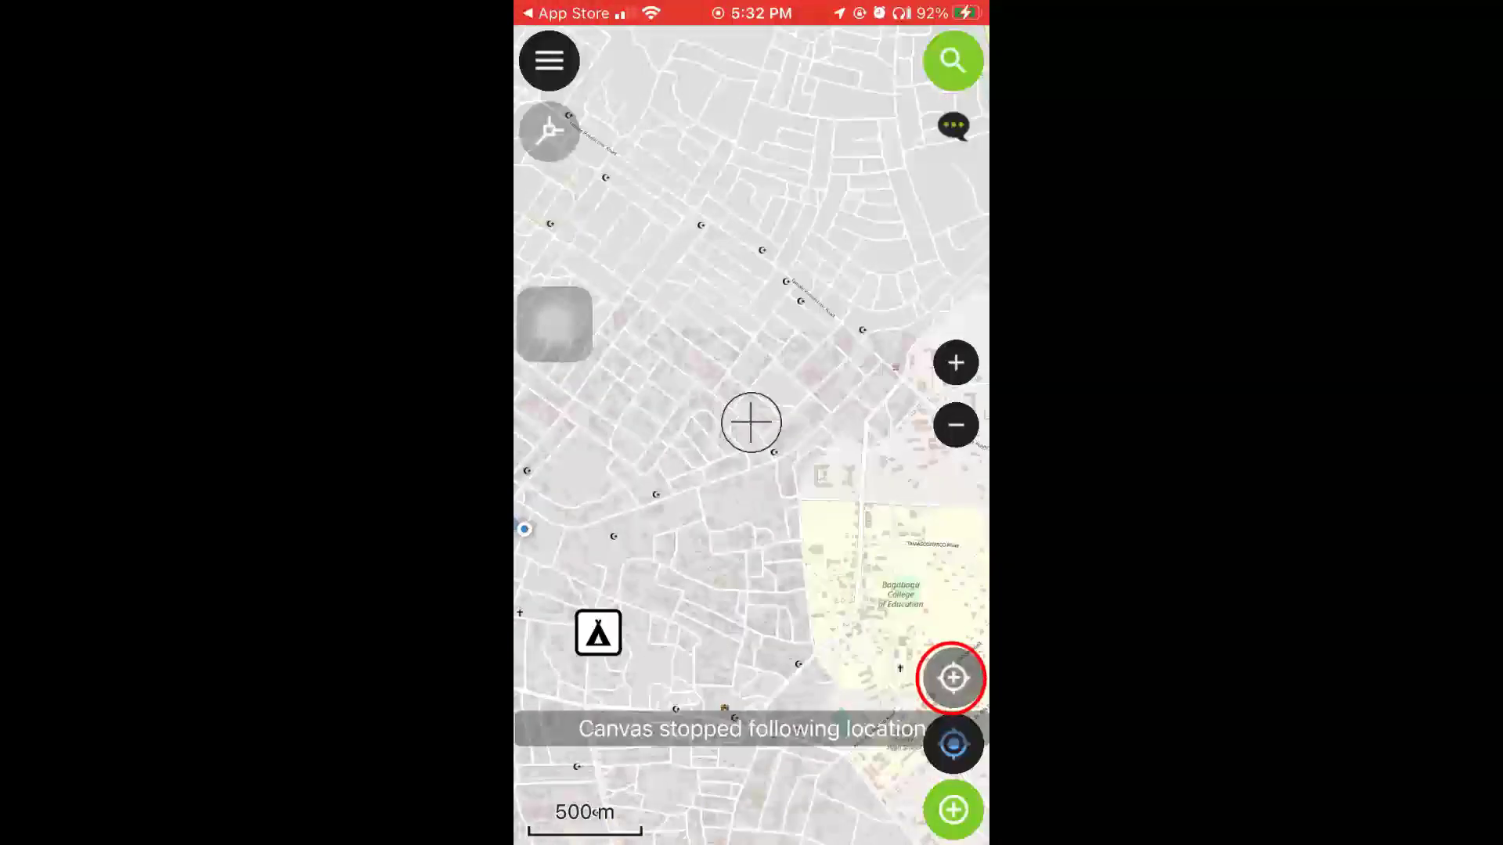
left_click(952, 677)
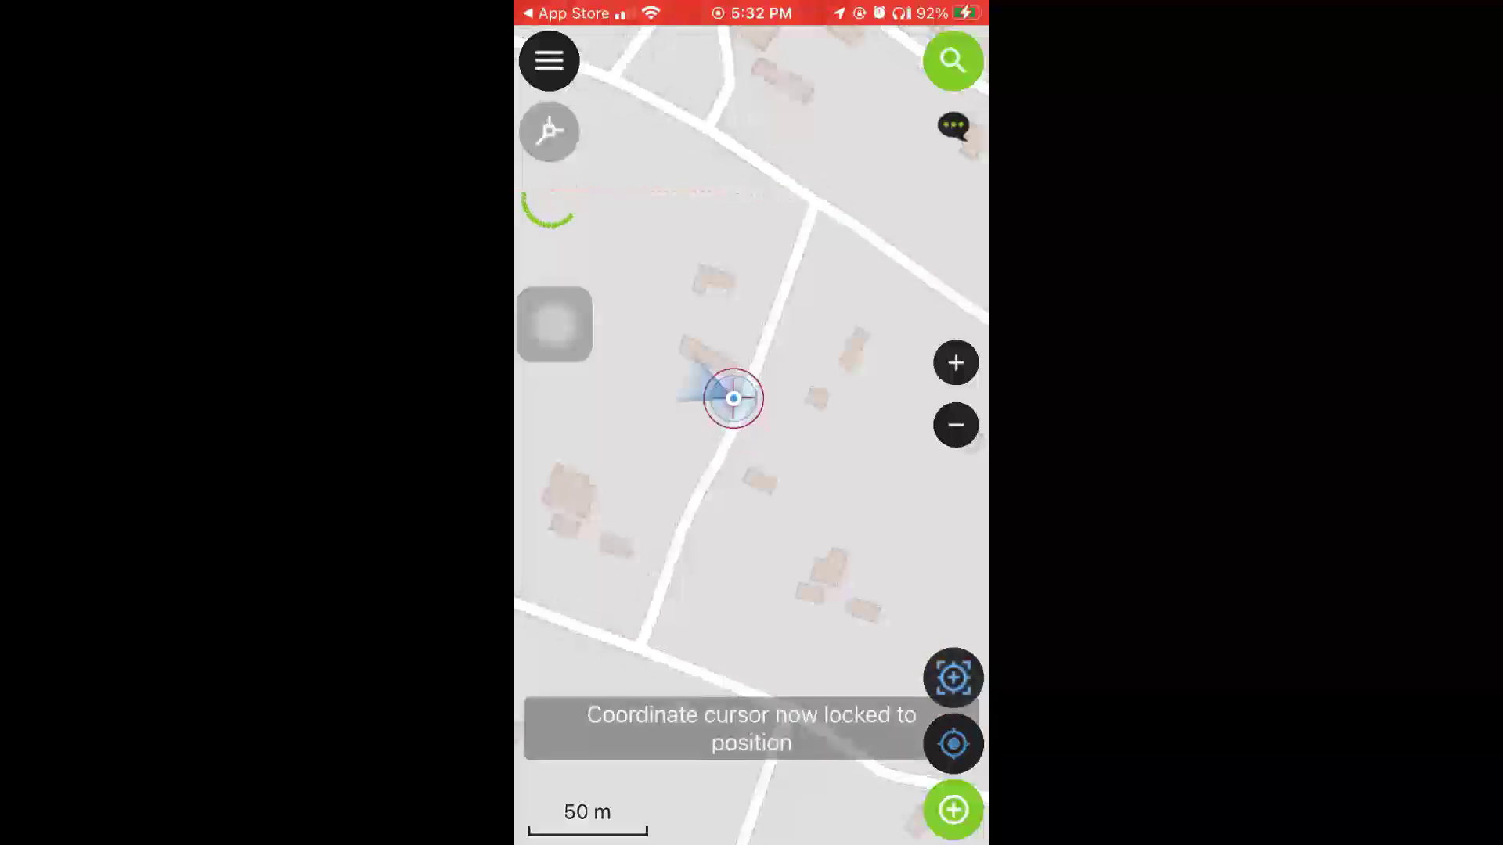
left_click(951, 678)
left_click(952, 678)
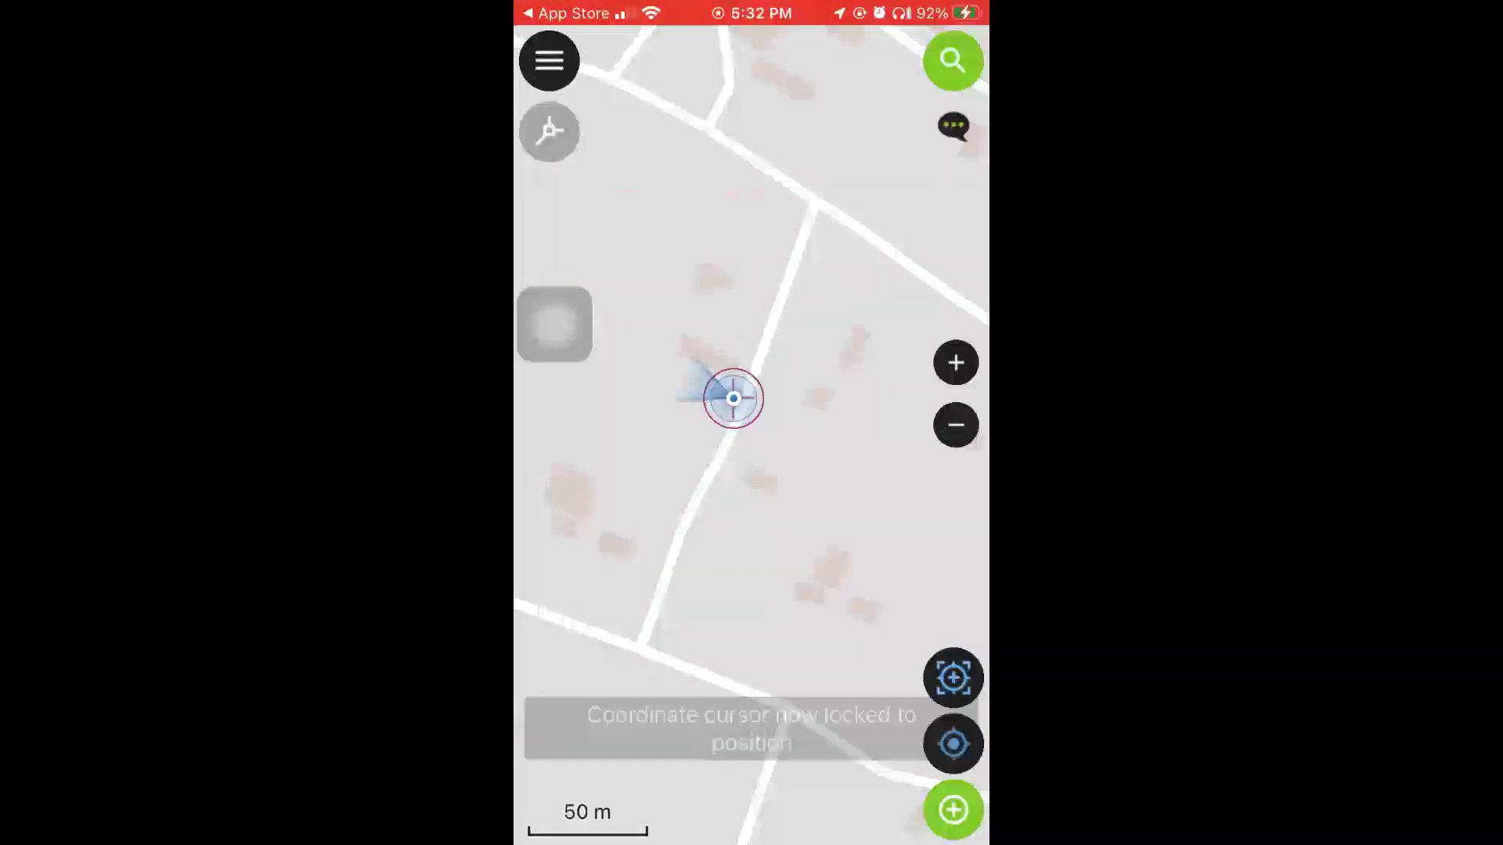
Add a pharmacy sites point at the GPS position named 'Pharm 4' and save it.
left_click(952, 810)
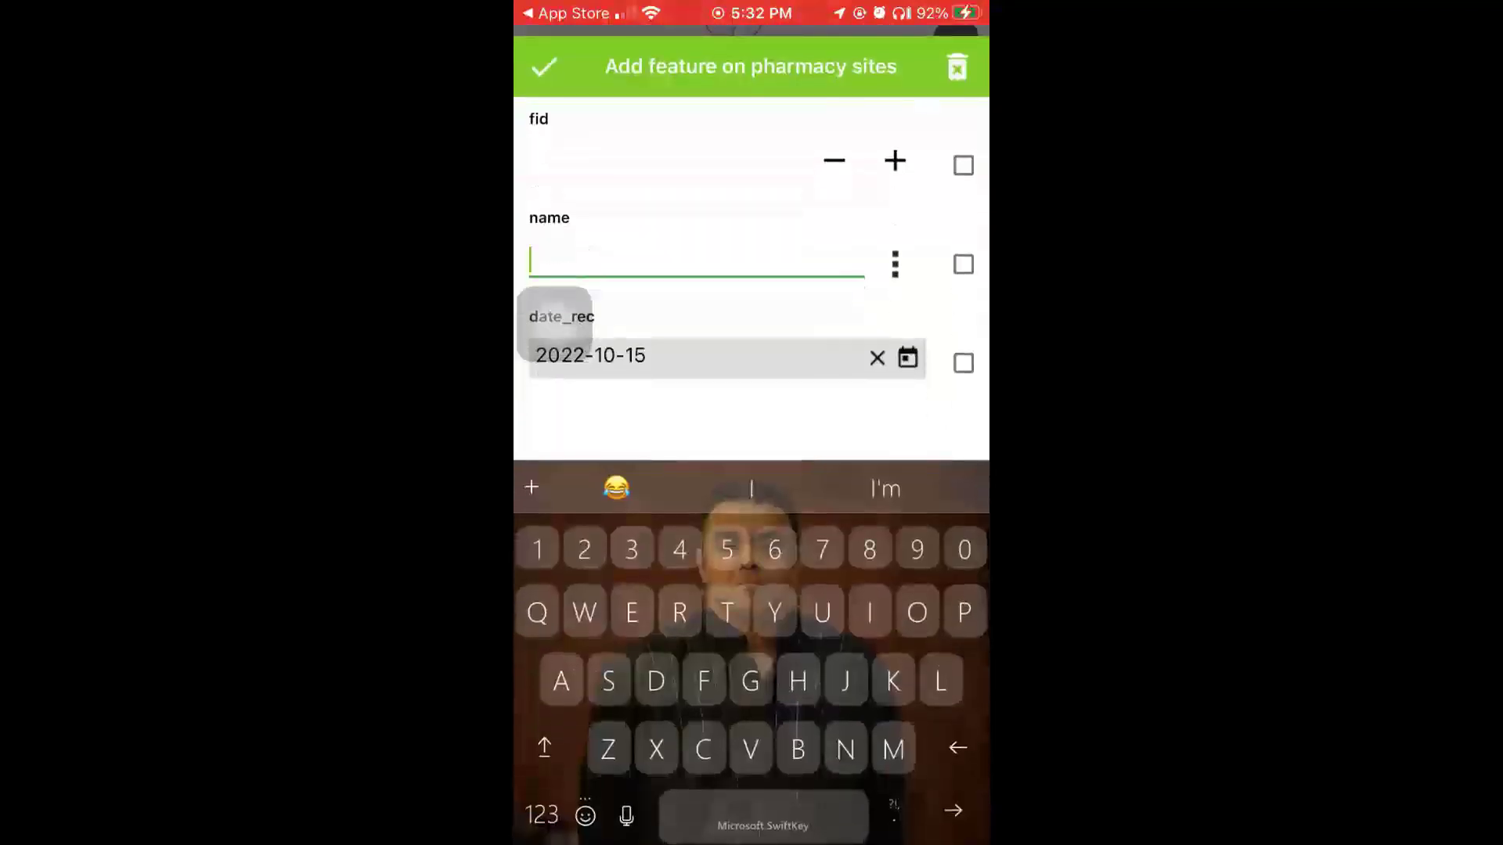
type("P")
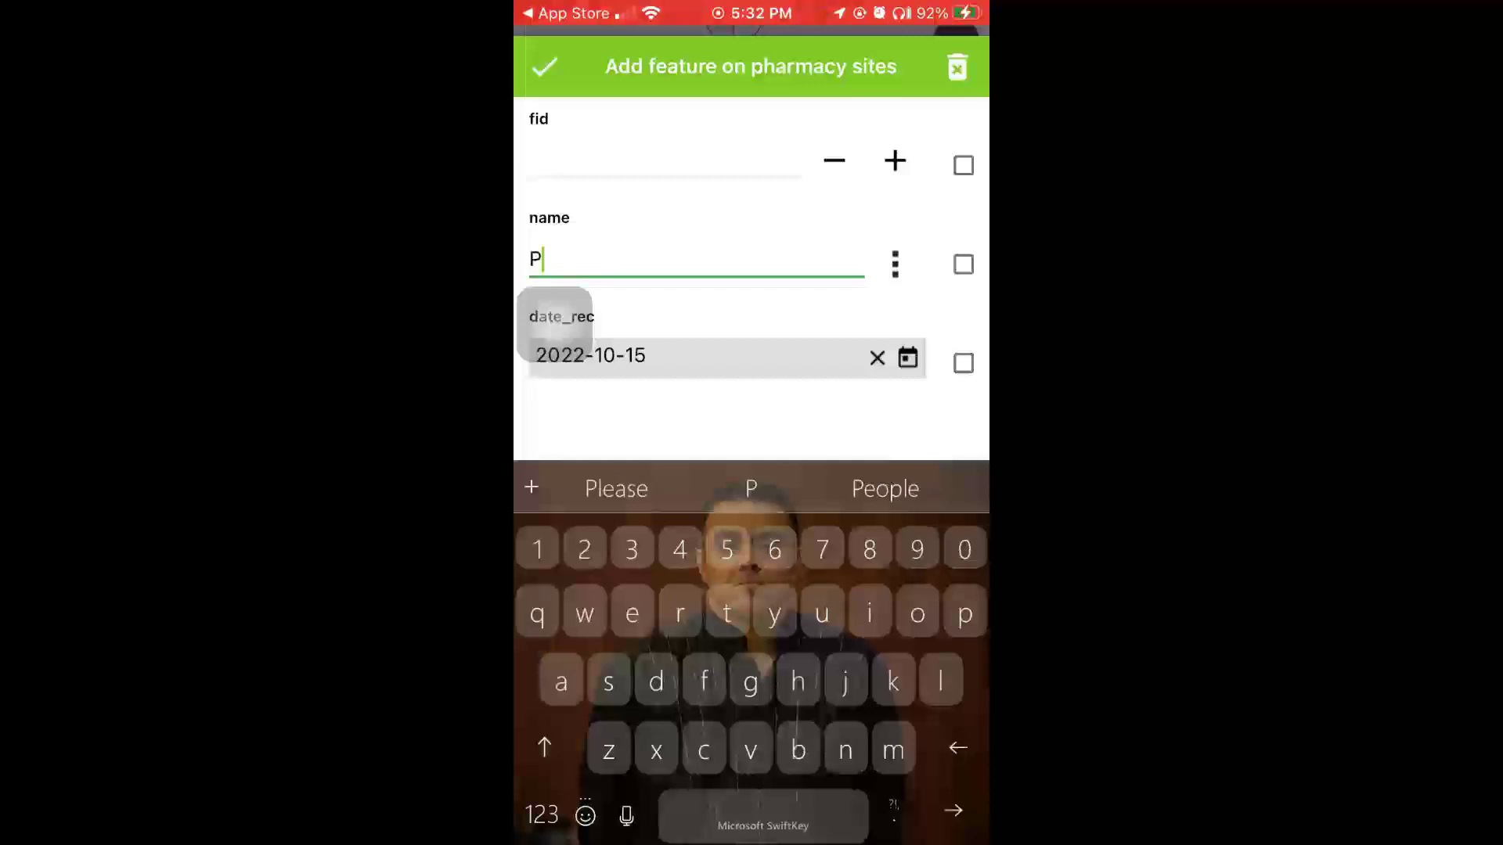
type("harm ")
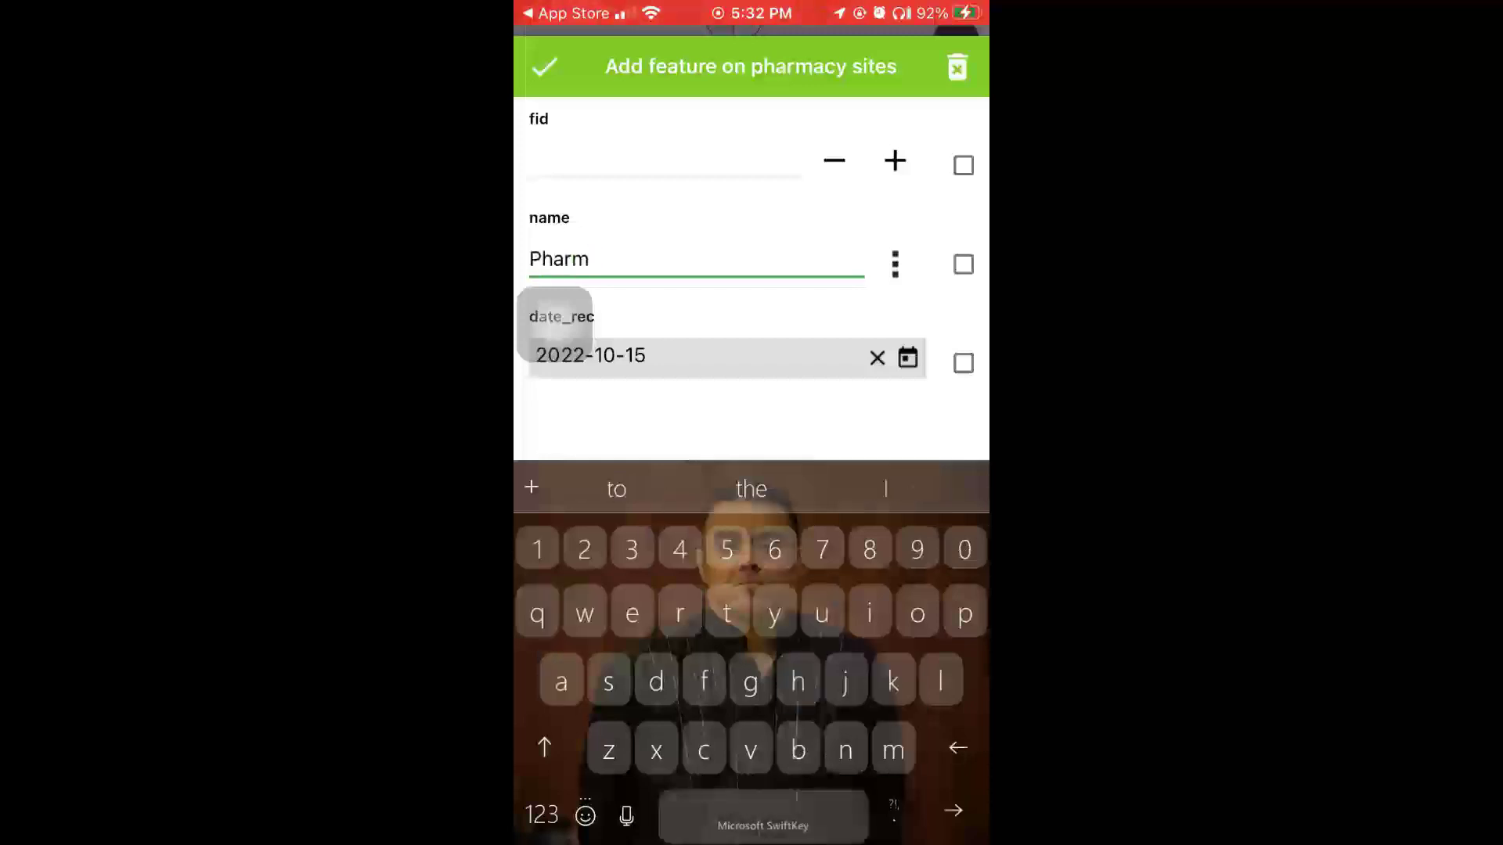
type("3")
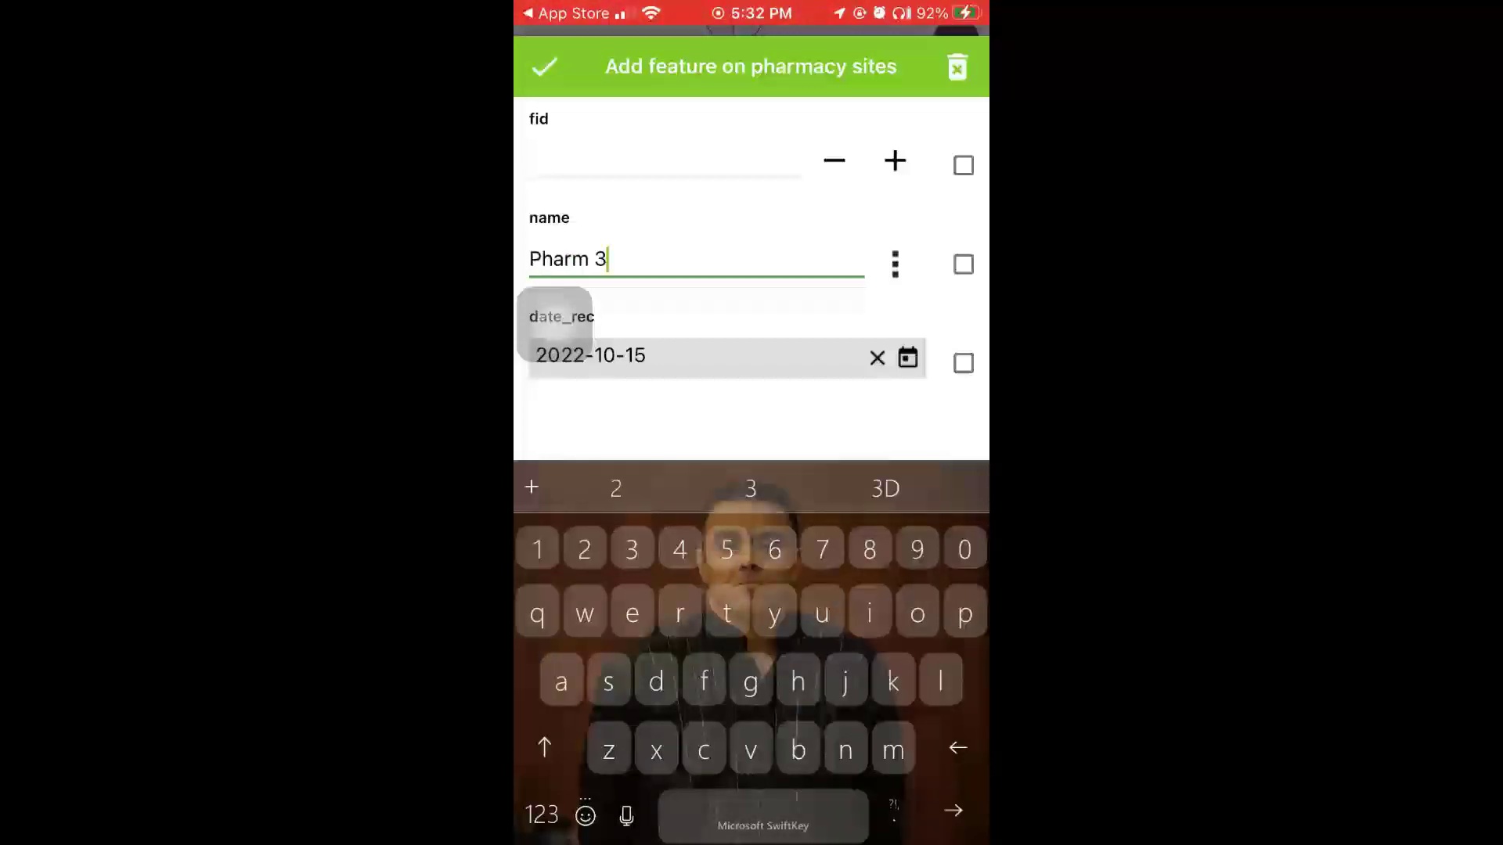
key("BackSpace")
type("4")
left_click(544, 67)
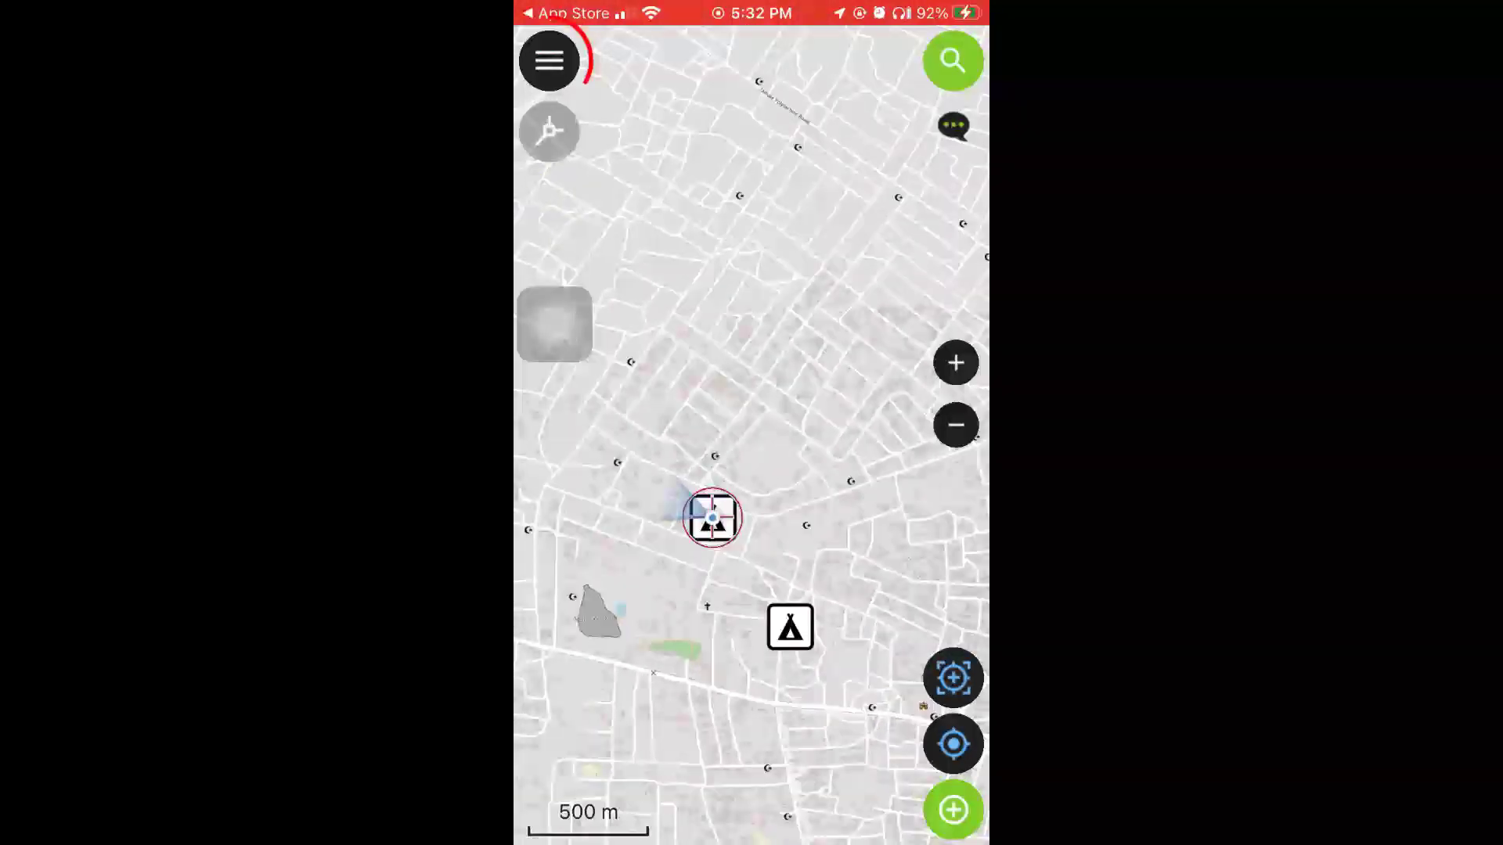
Push the local pharmacy point edits from QField up to QFieldCloud.
left_click_drag(554, 324, 814, 281)
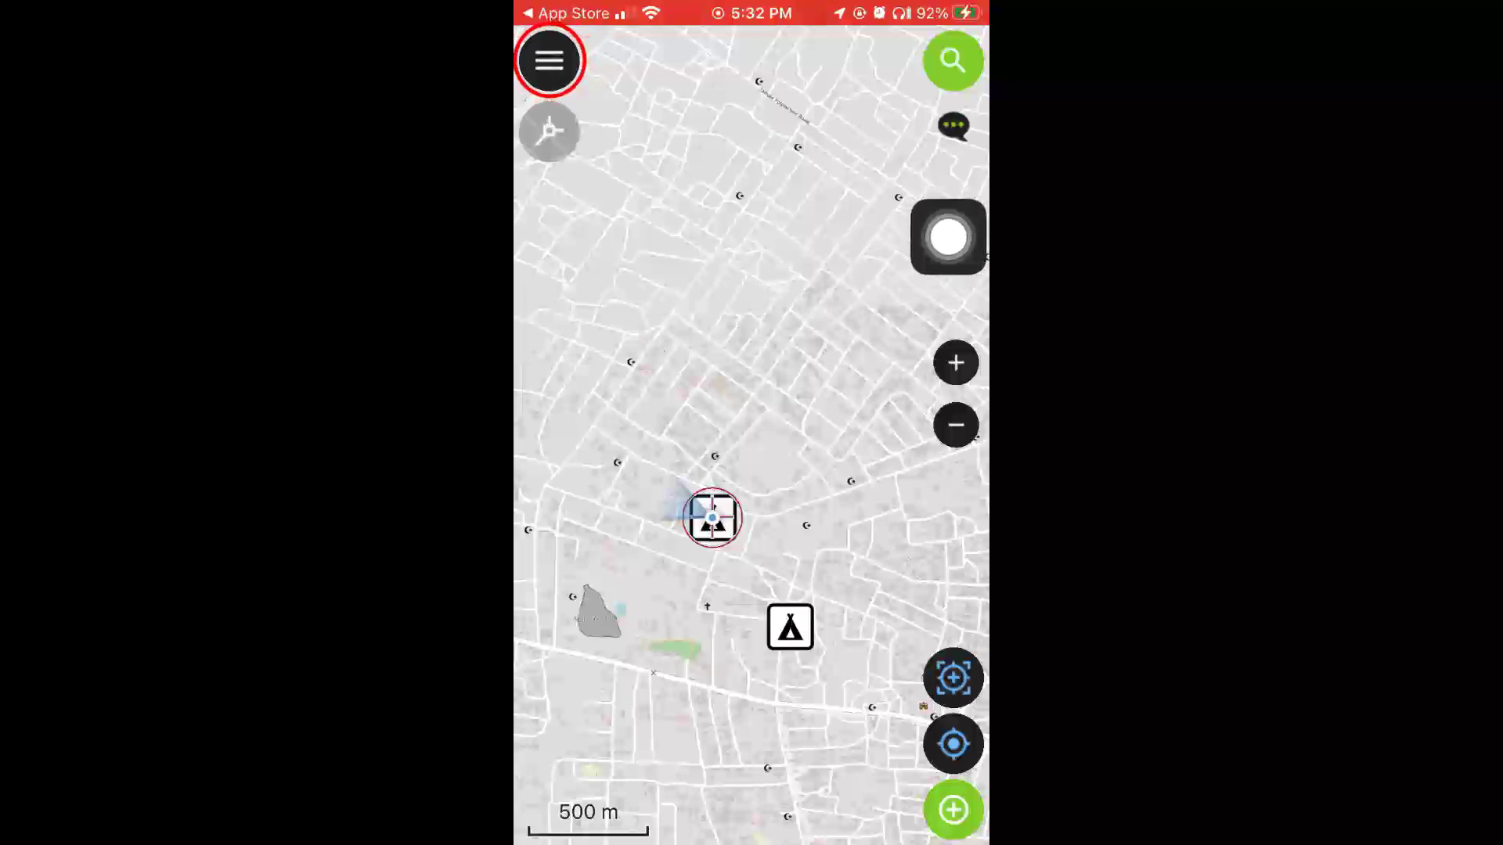
left_click(549, 60)
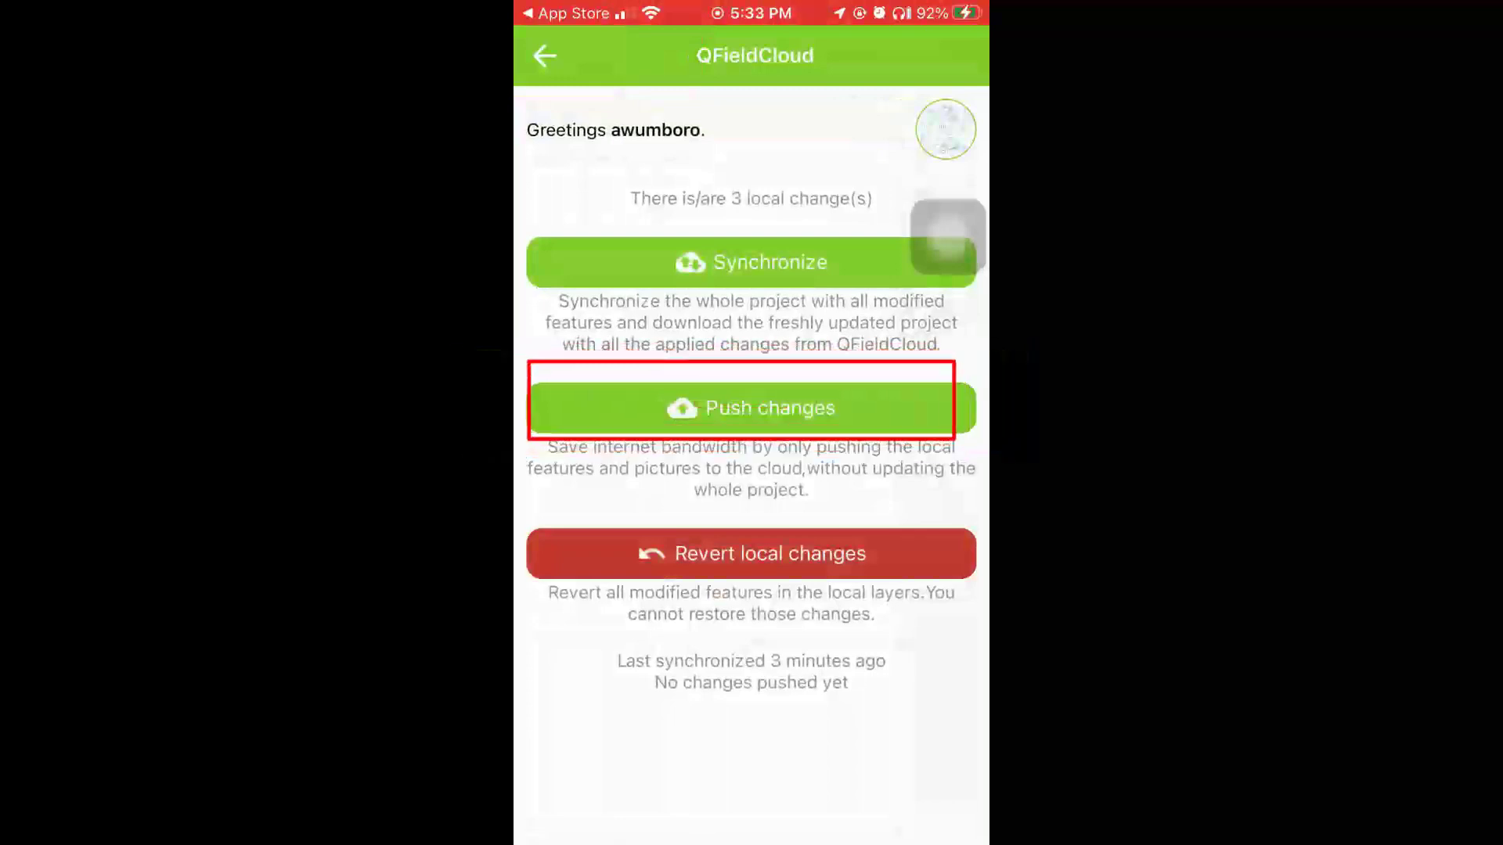
left_click(752, 408)
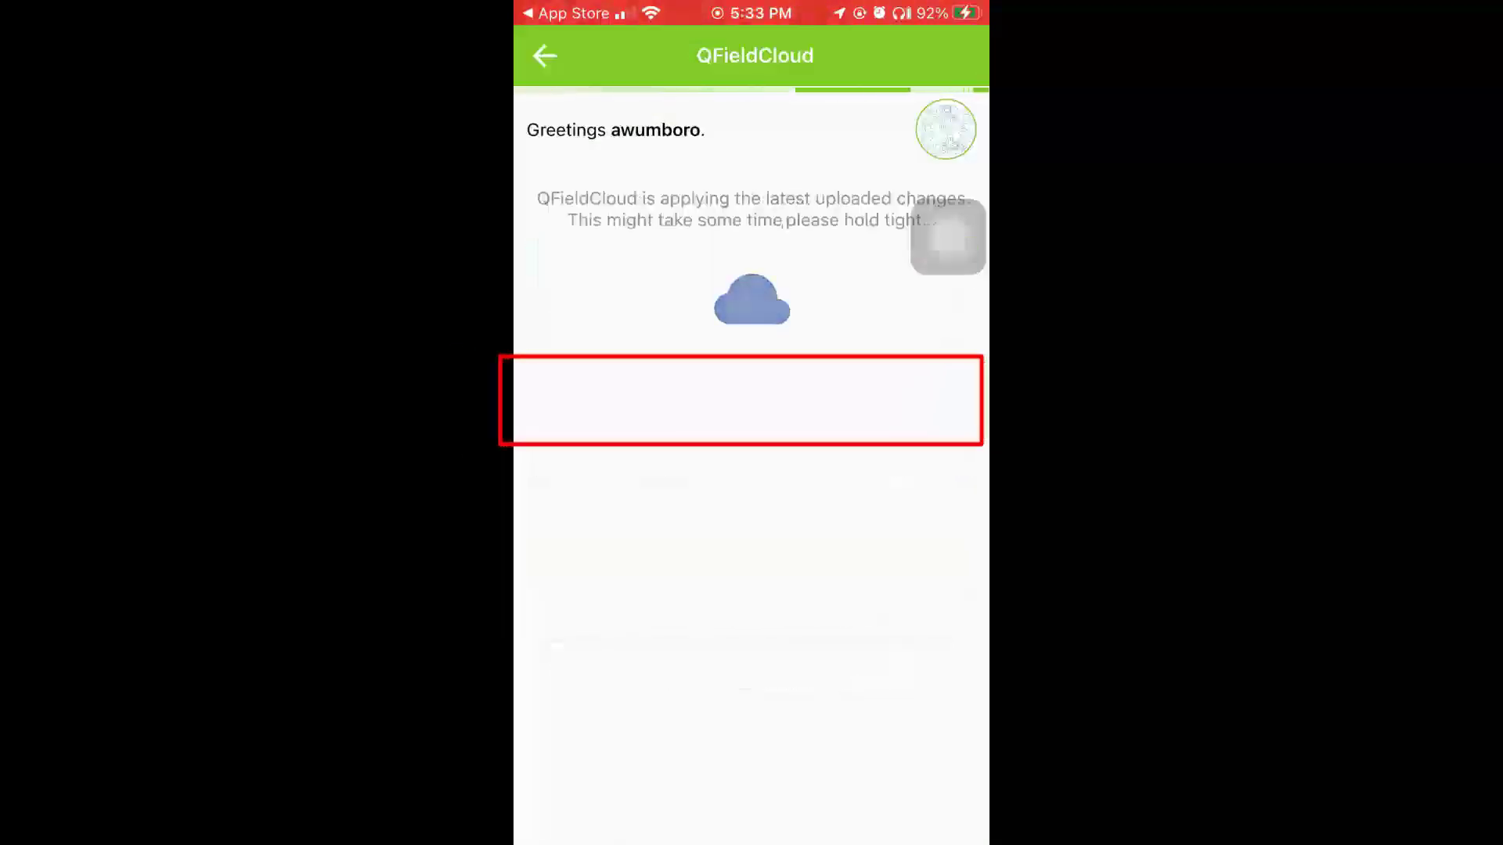
left_click_drag(948, 235, 948, 569)
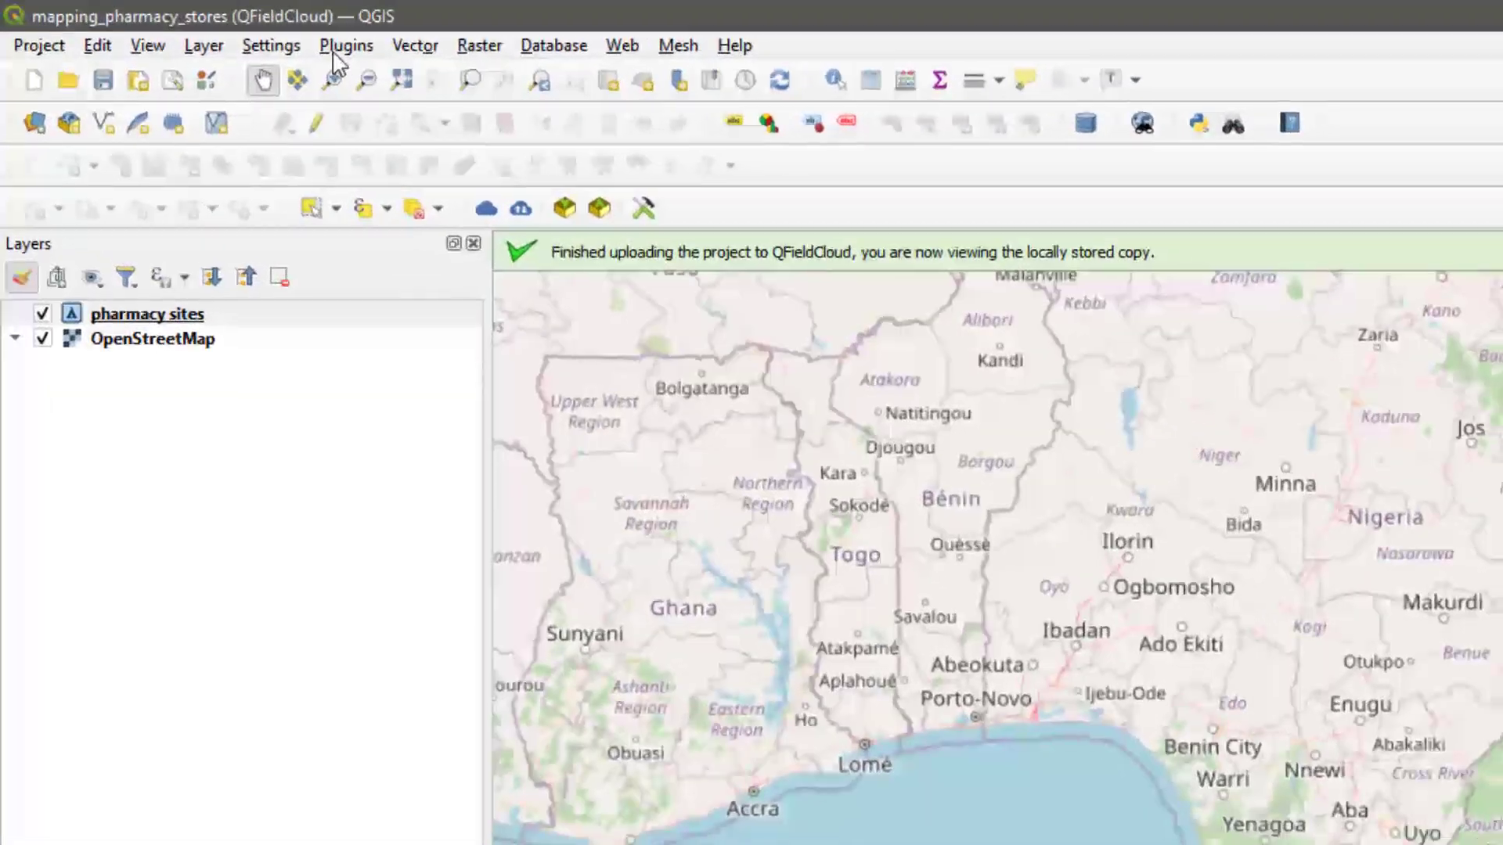
Open the QFieldSync QFieldCloud Projects Overview and select mapping_pharmacy_stores.
left_click(194, 28)
mouse_move(384, 176)
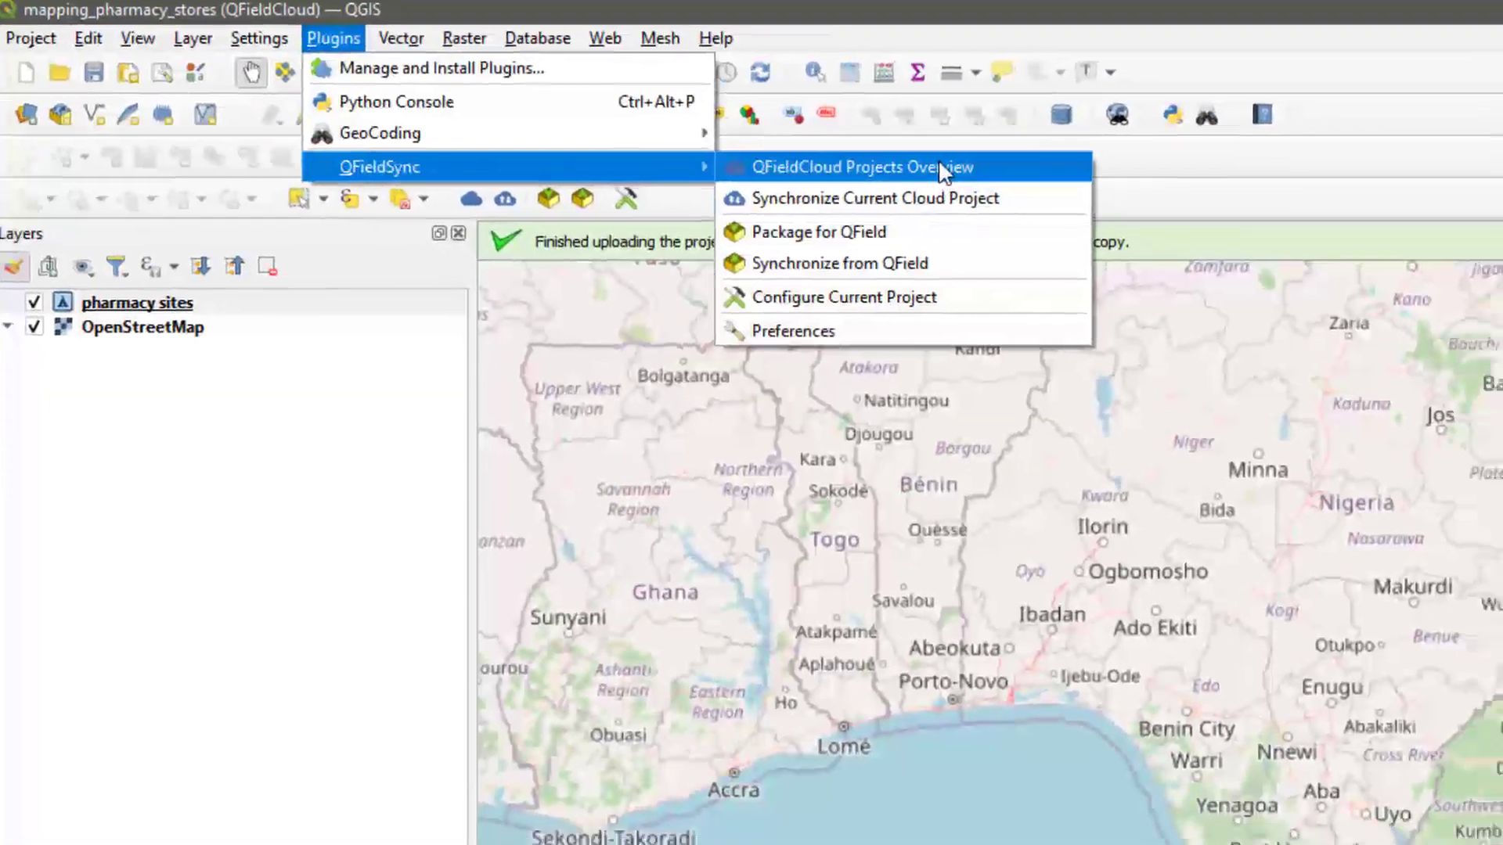
left_click(959, 178)
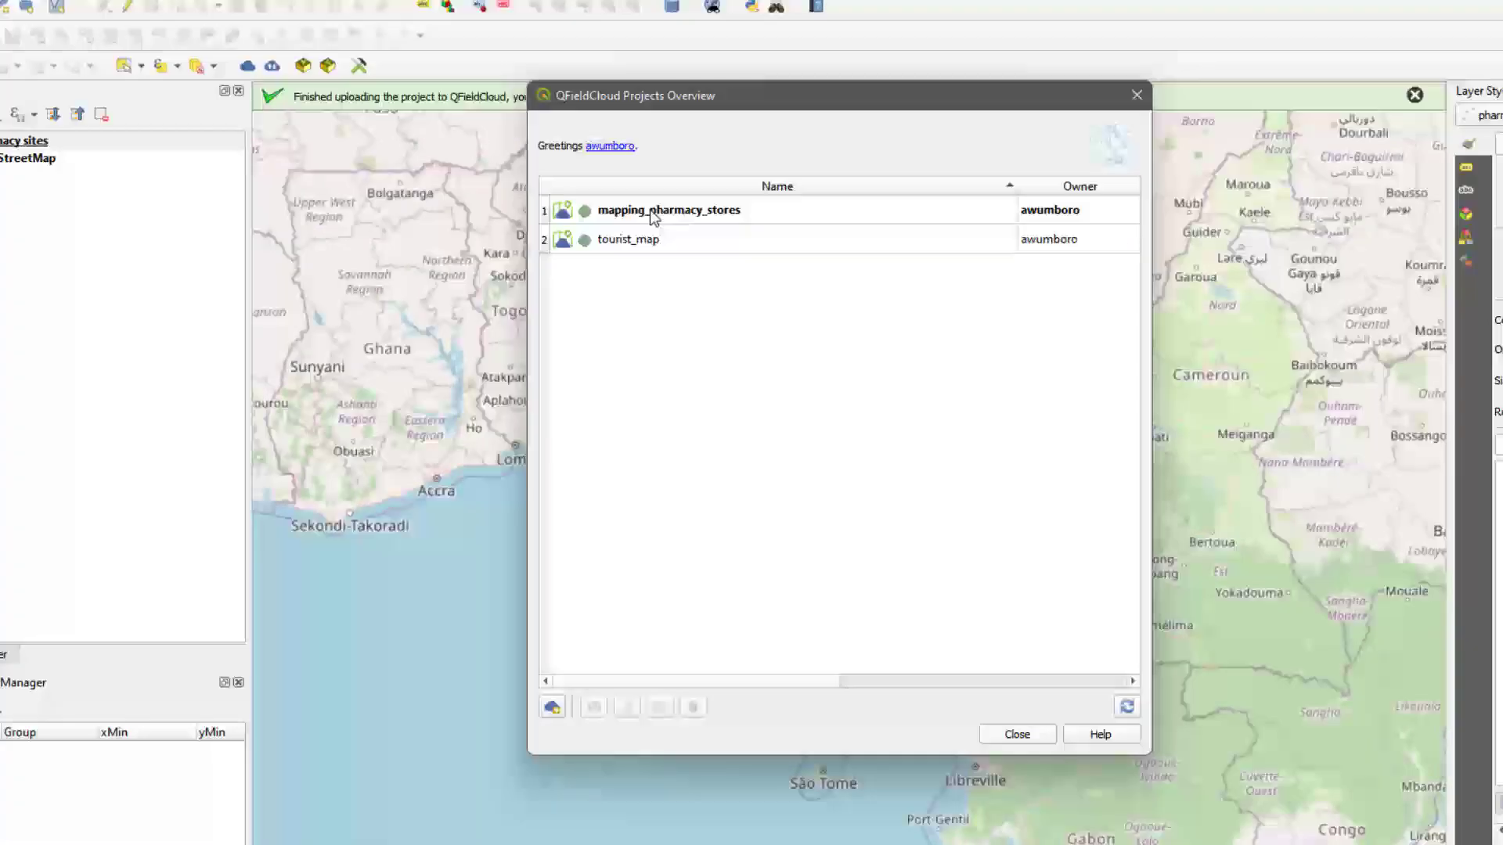
left_click(652, 217)
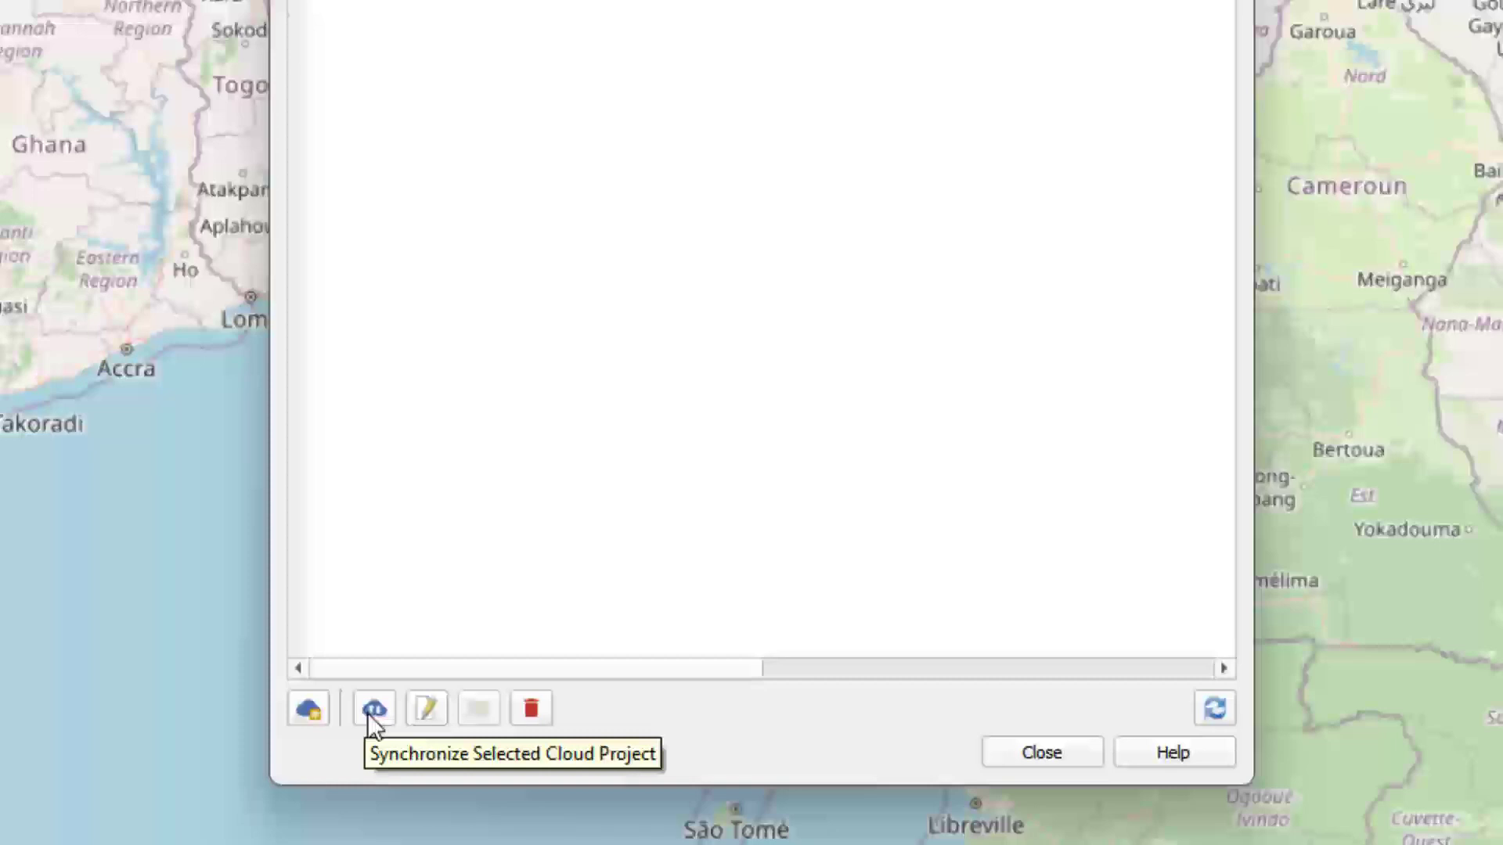
Synchronize the project, preferring the cloud version of pharmacysites.gpkg, and finish.
left_click(371, 711)
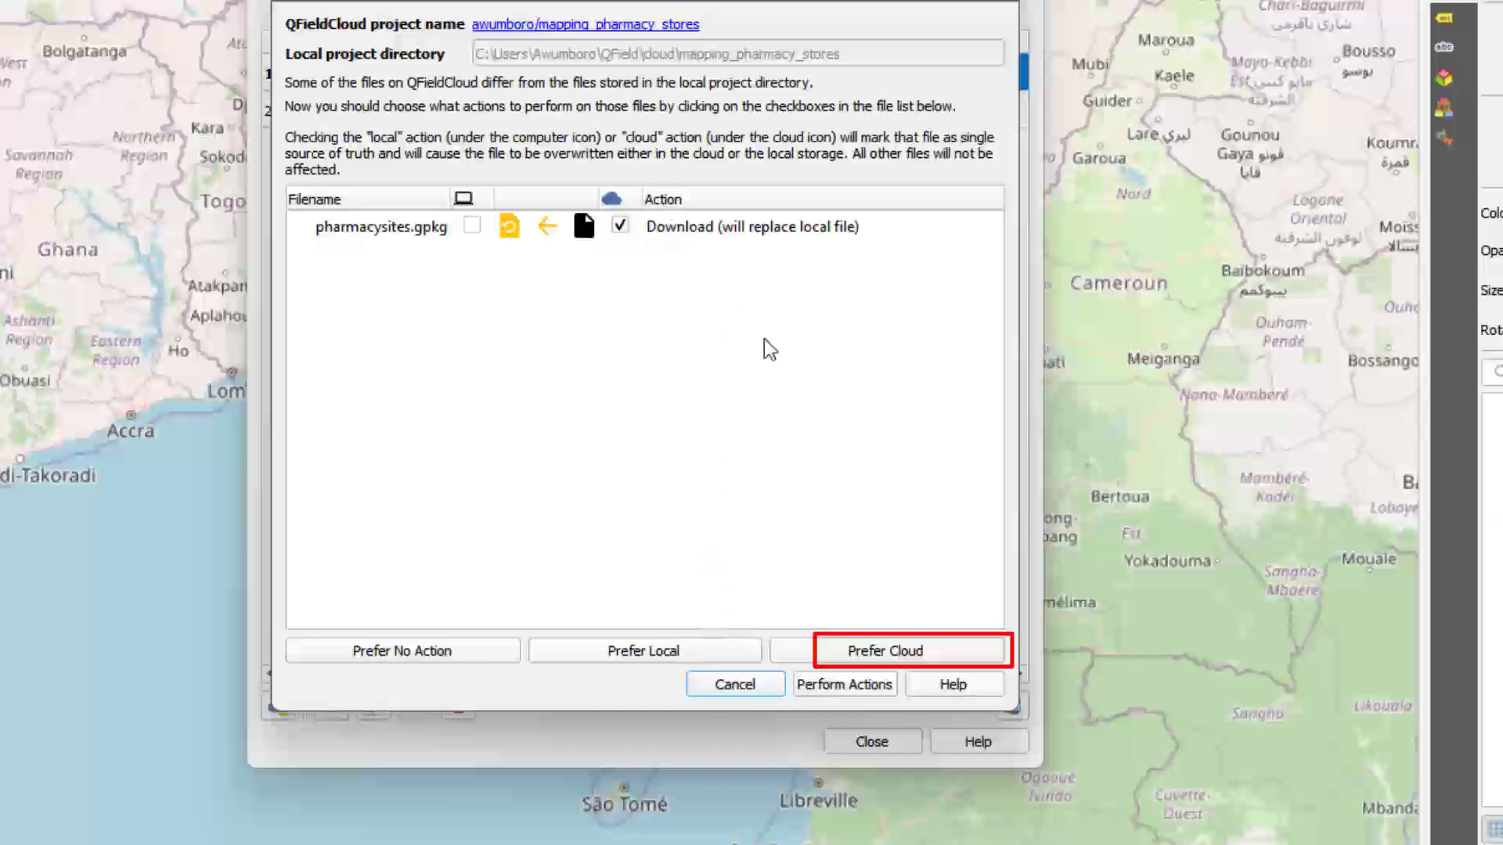
left_click(844, 687)
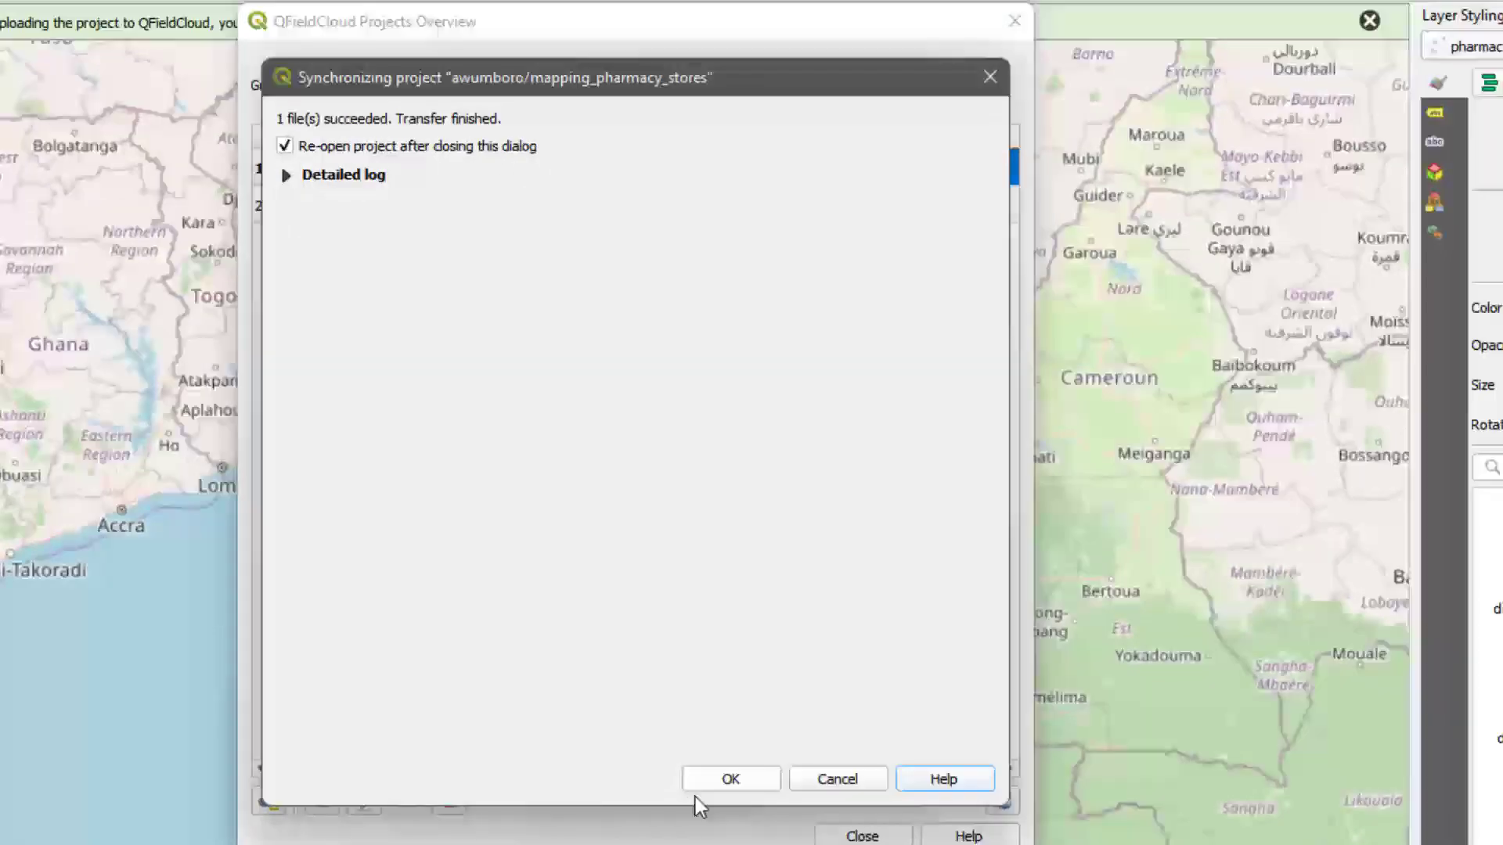
left_click(726, 781)
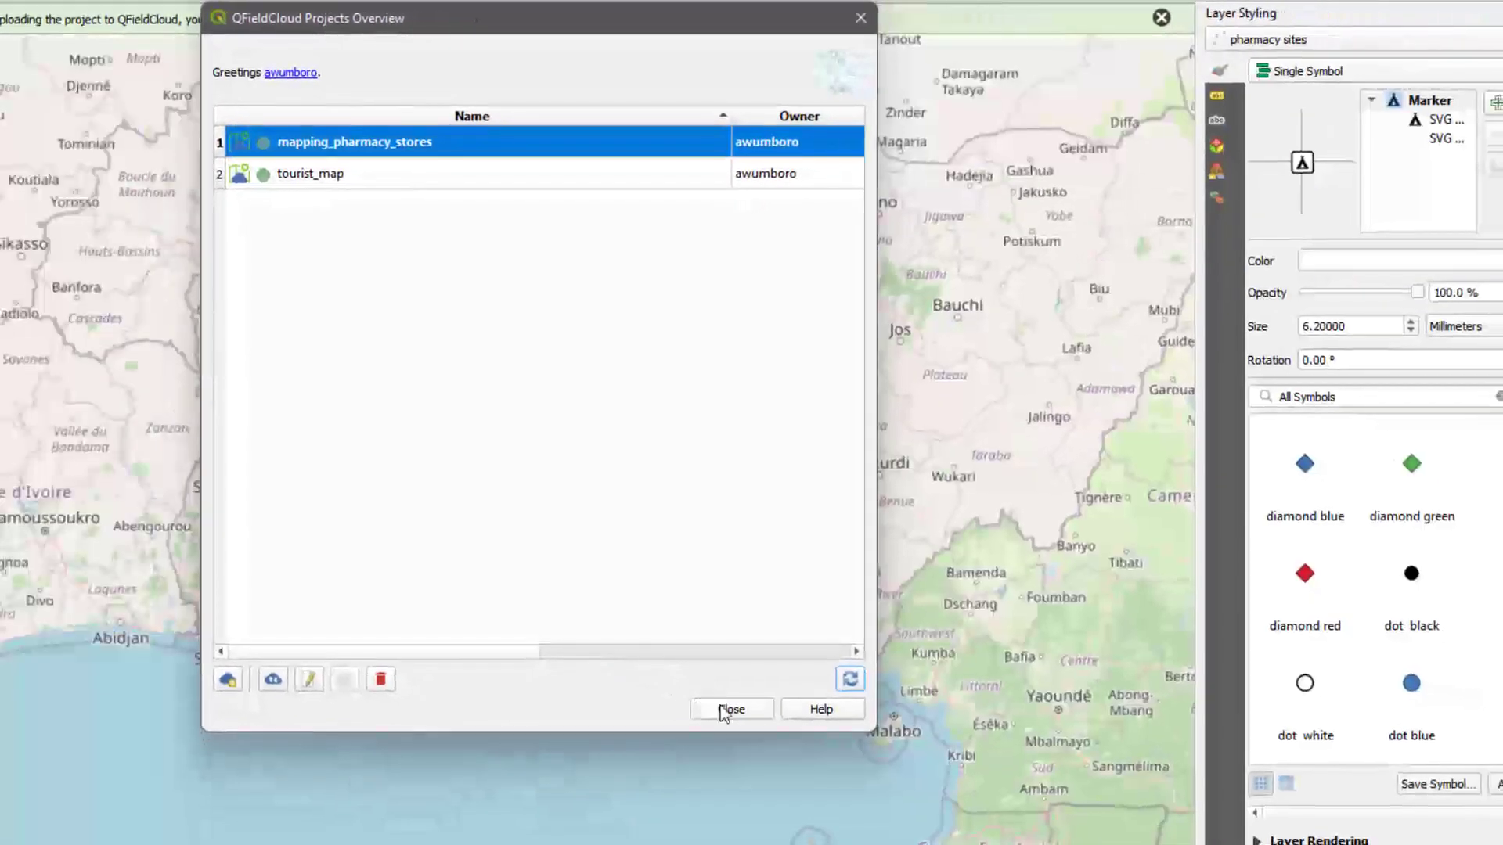
Close the Projects Overview and zoom and pan to the three pharmacy points near Sagnarigu.
left_click(720, 707)
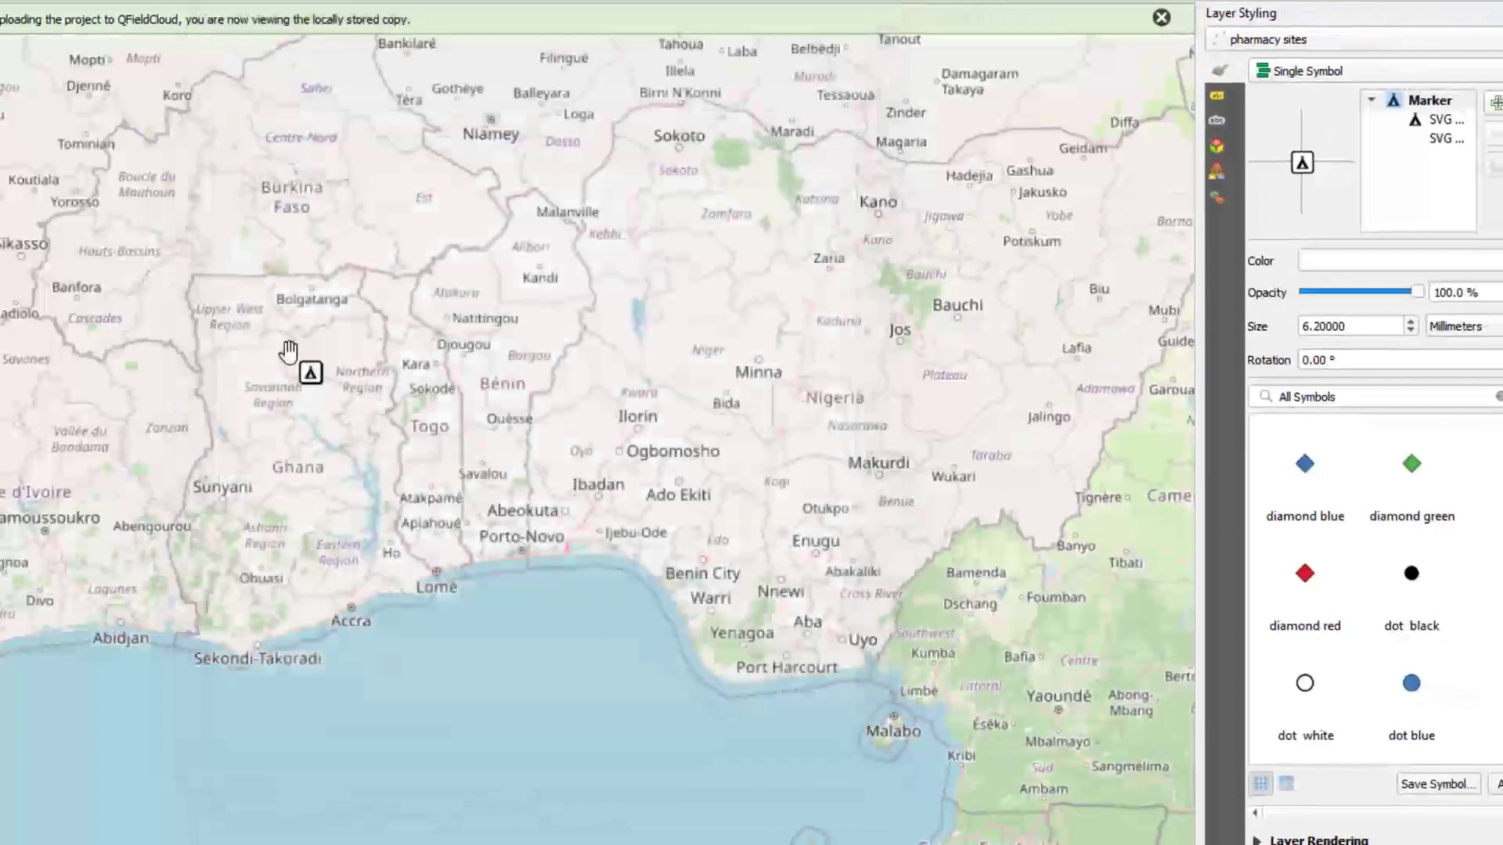
scroll(345, 372, "up", 2)
scroll(233, 333, "up", 4)
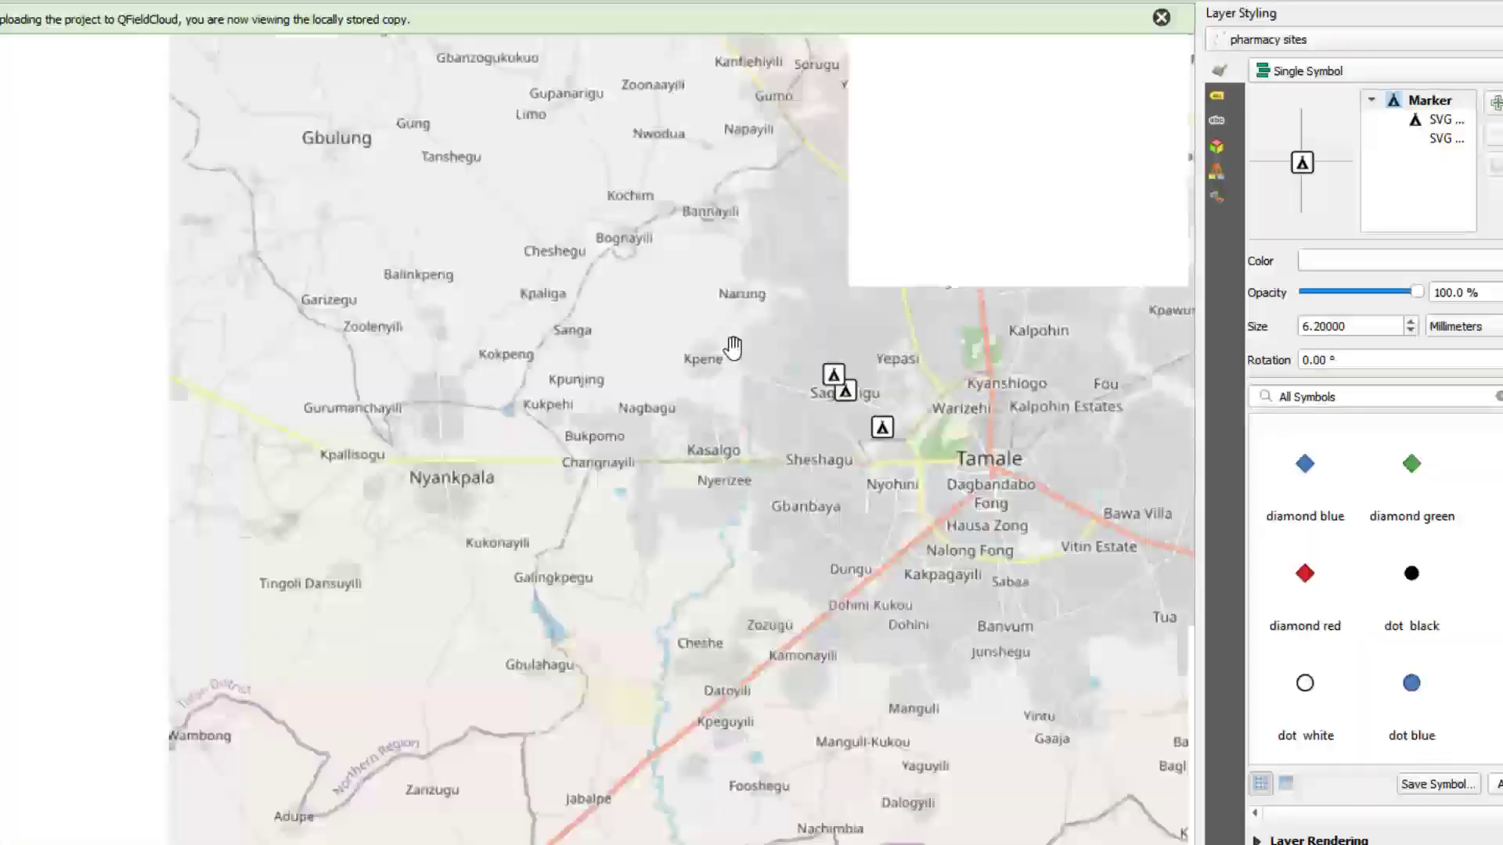
scroll(857, 380, "up", 1)
scroll(862, 375, "up", 1)
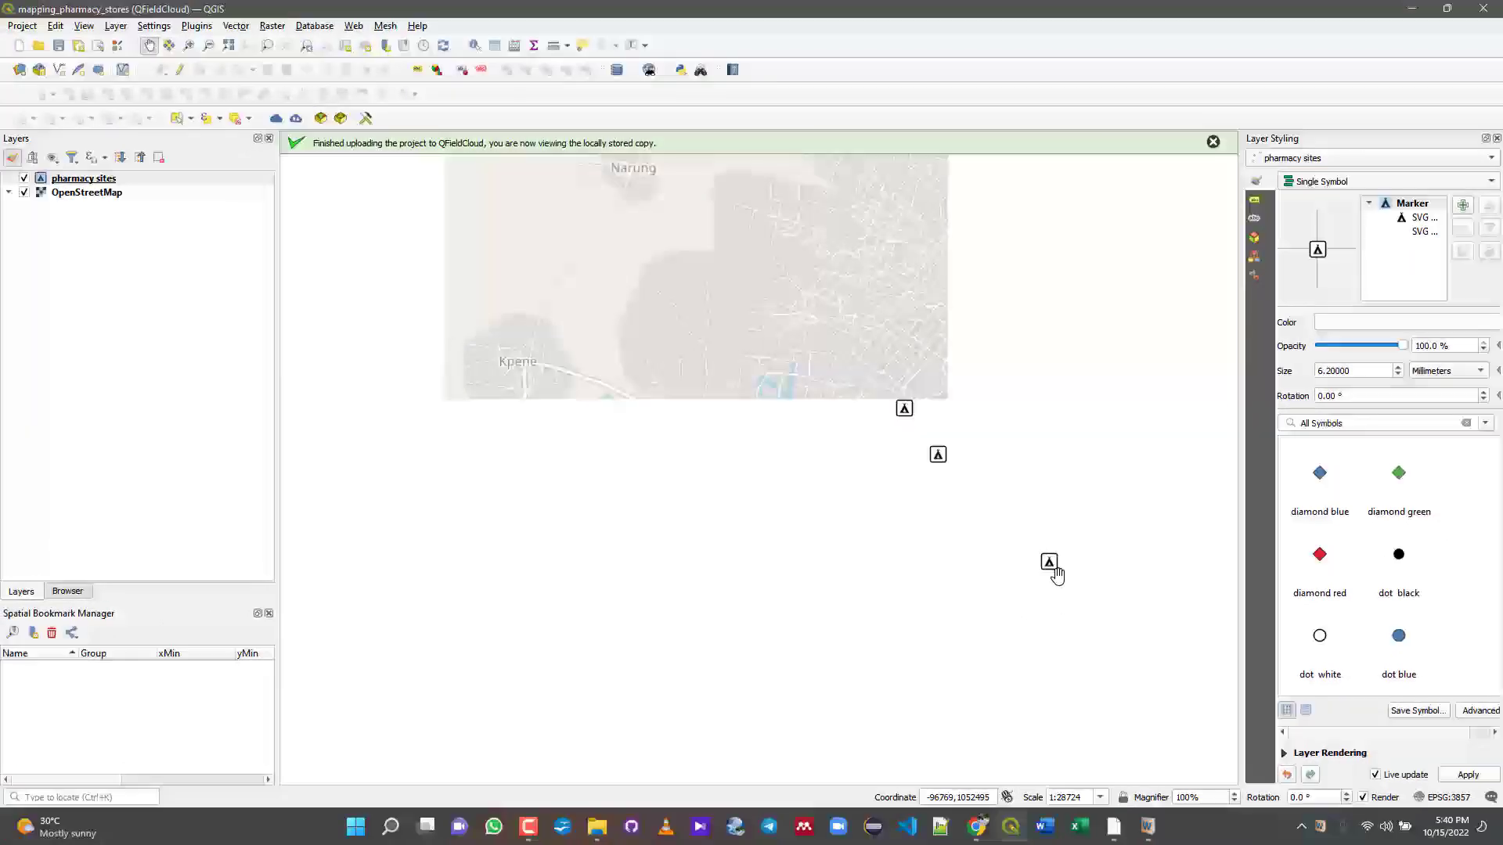
left_click_drag(1056, 574, 911, 493)
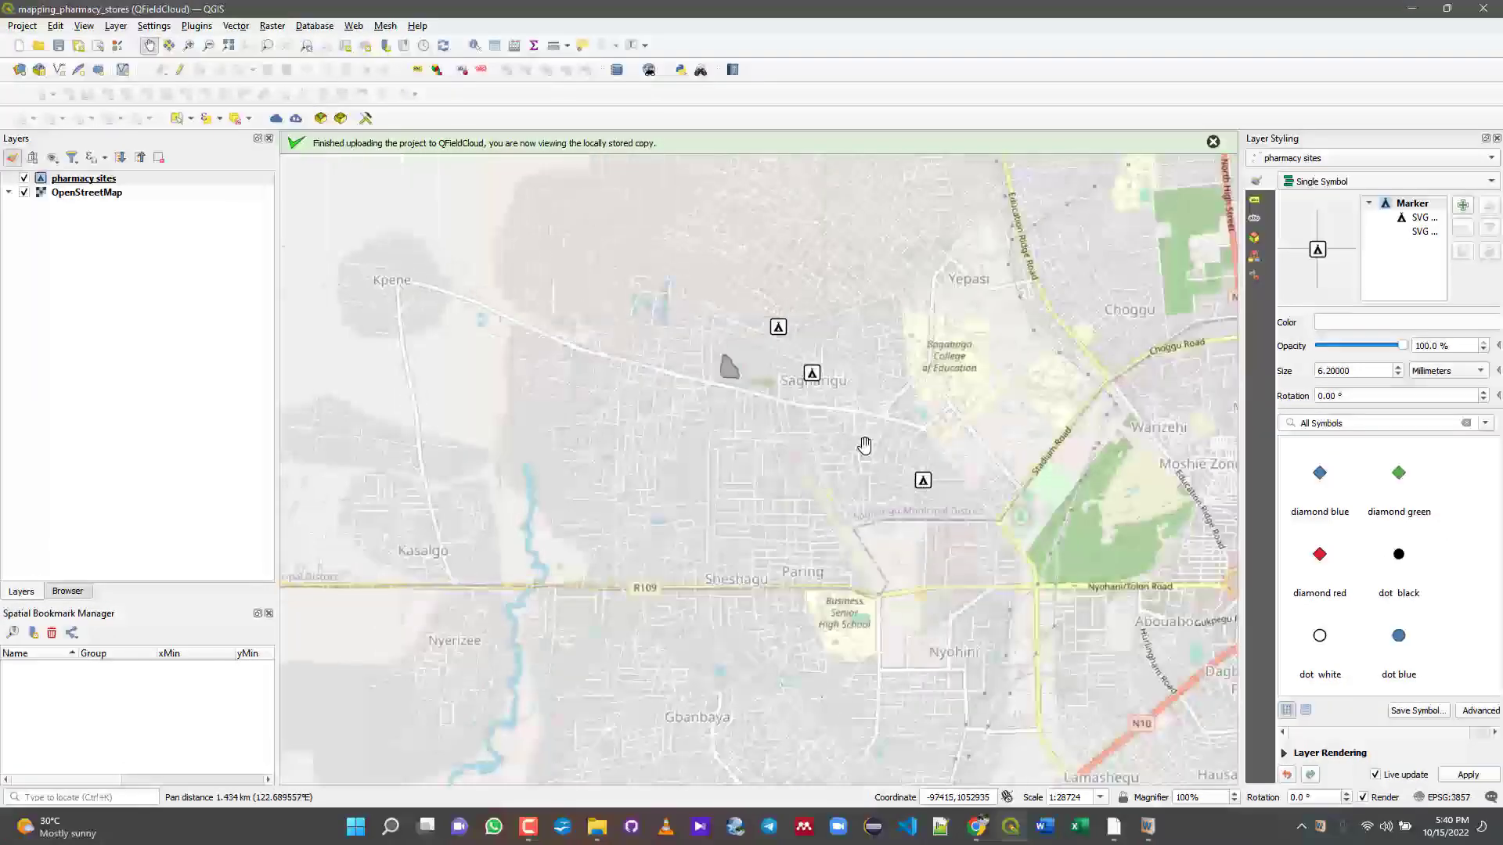
scroll(862, 427, "up", 1)
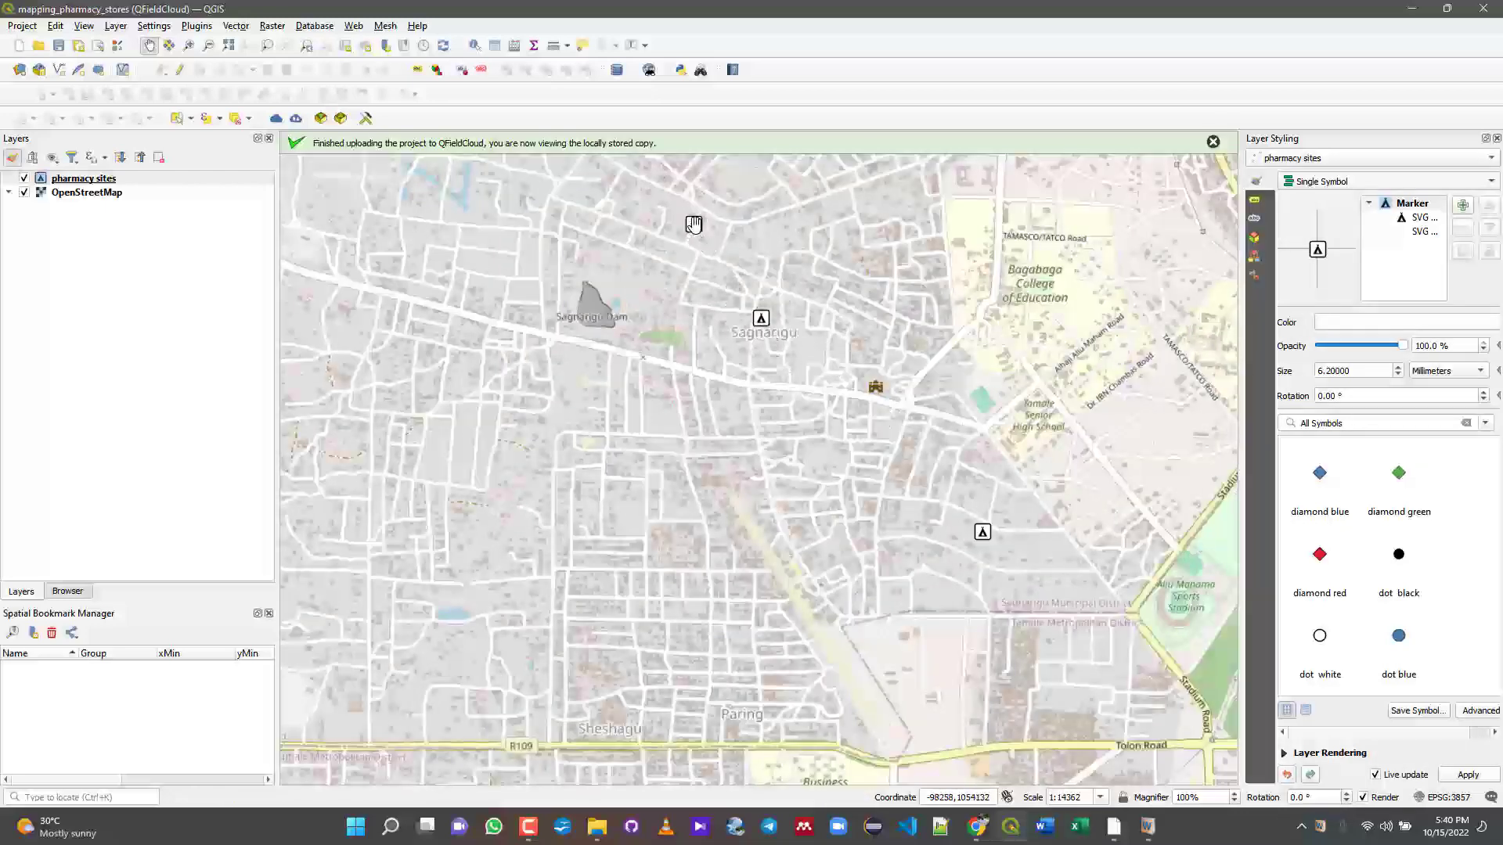
Try the diamond red and topo pop village markers, then give pharmacy sites the topo hospital symbol.
left_click(1323, 557)
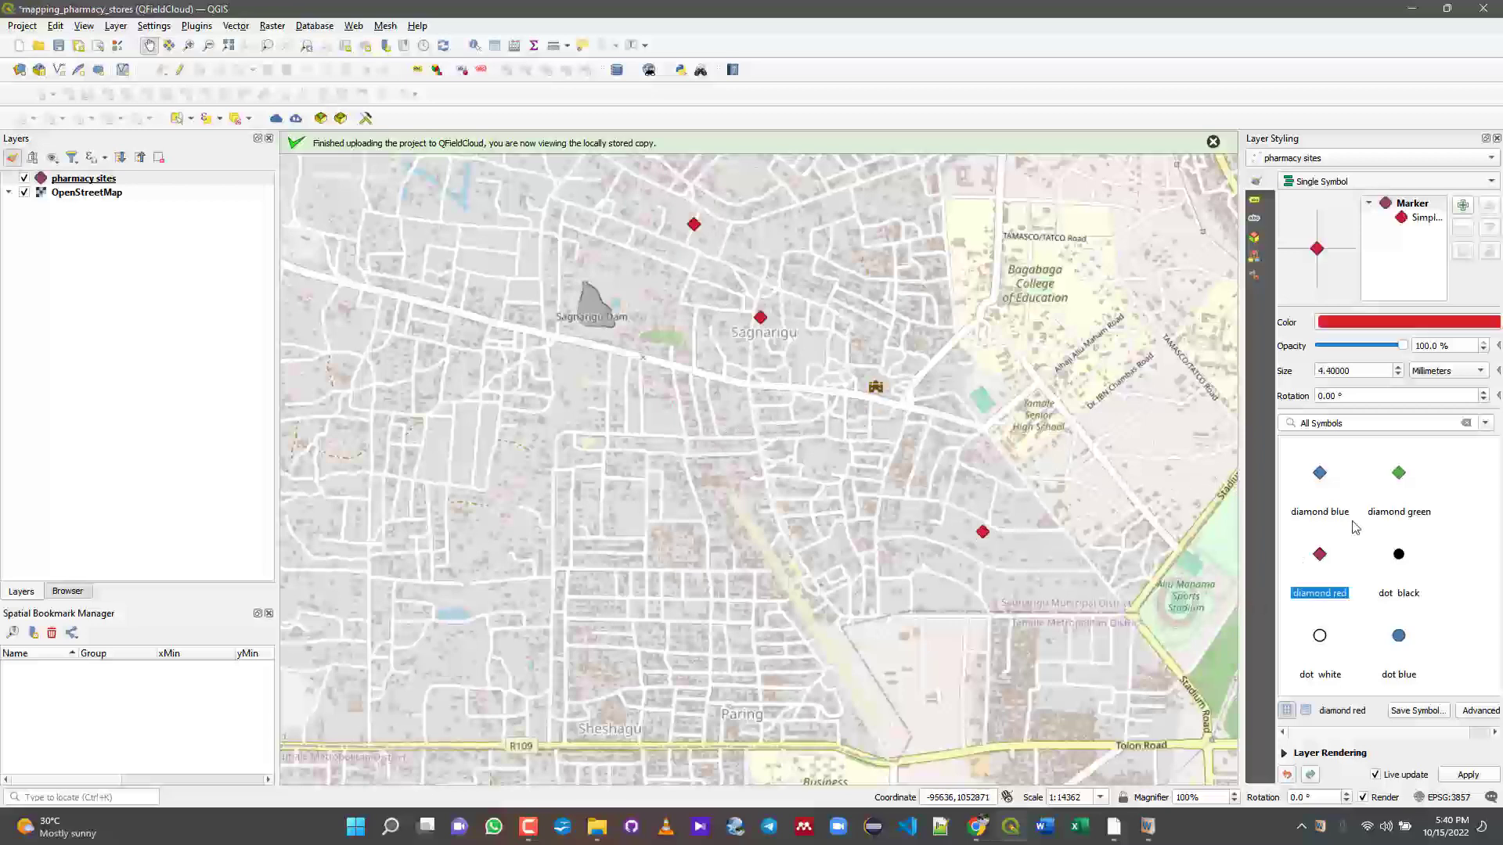
scroll(1355, 527, "down", 10)
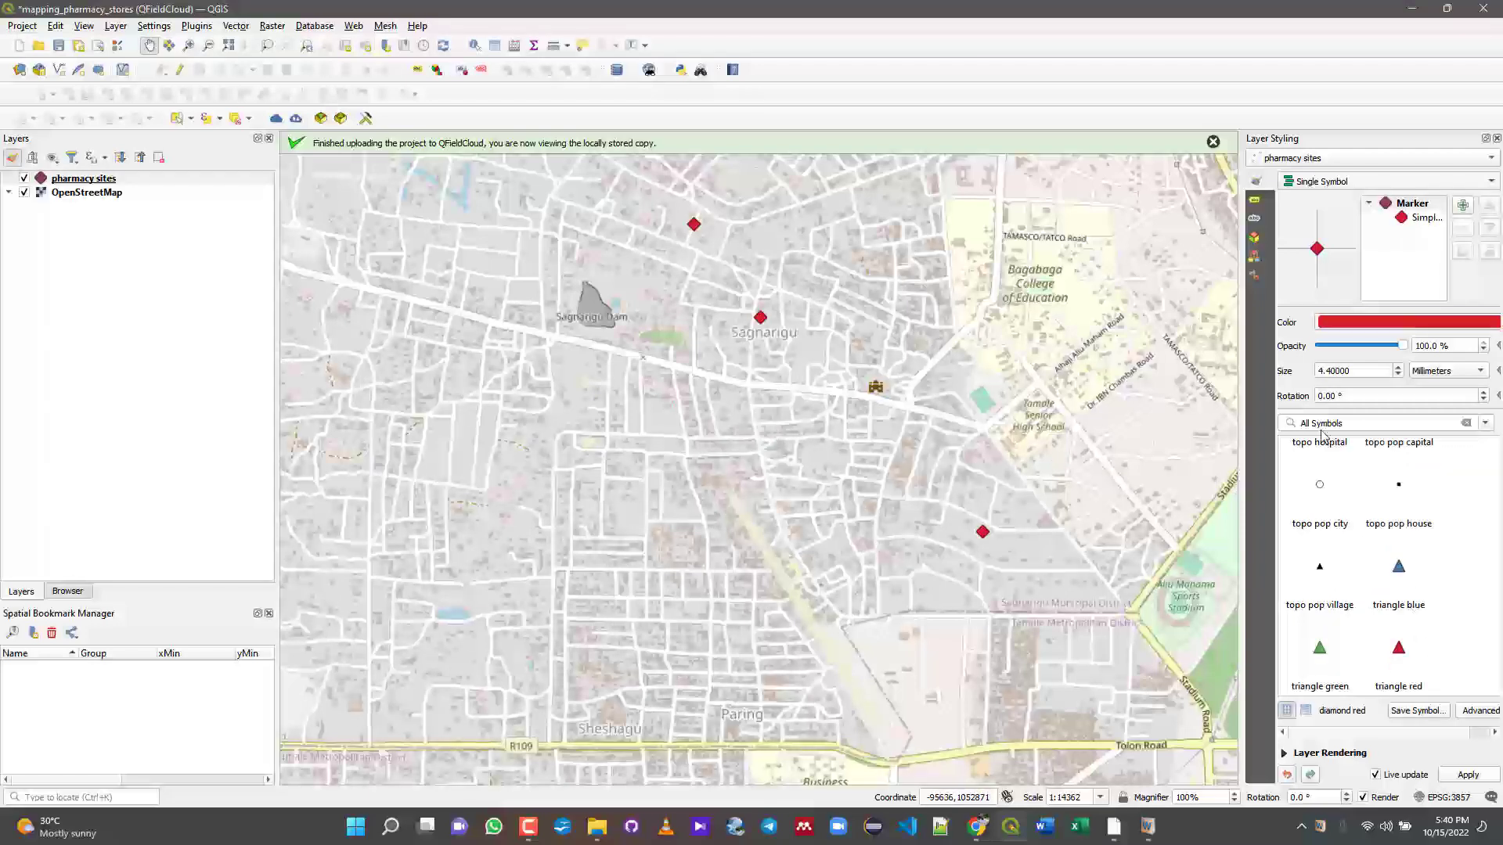
left_click_drag(1238, 422, 1170, 422)
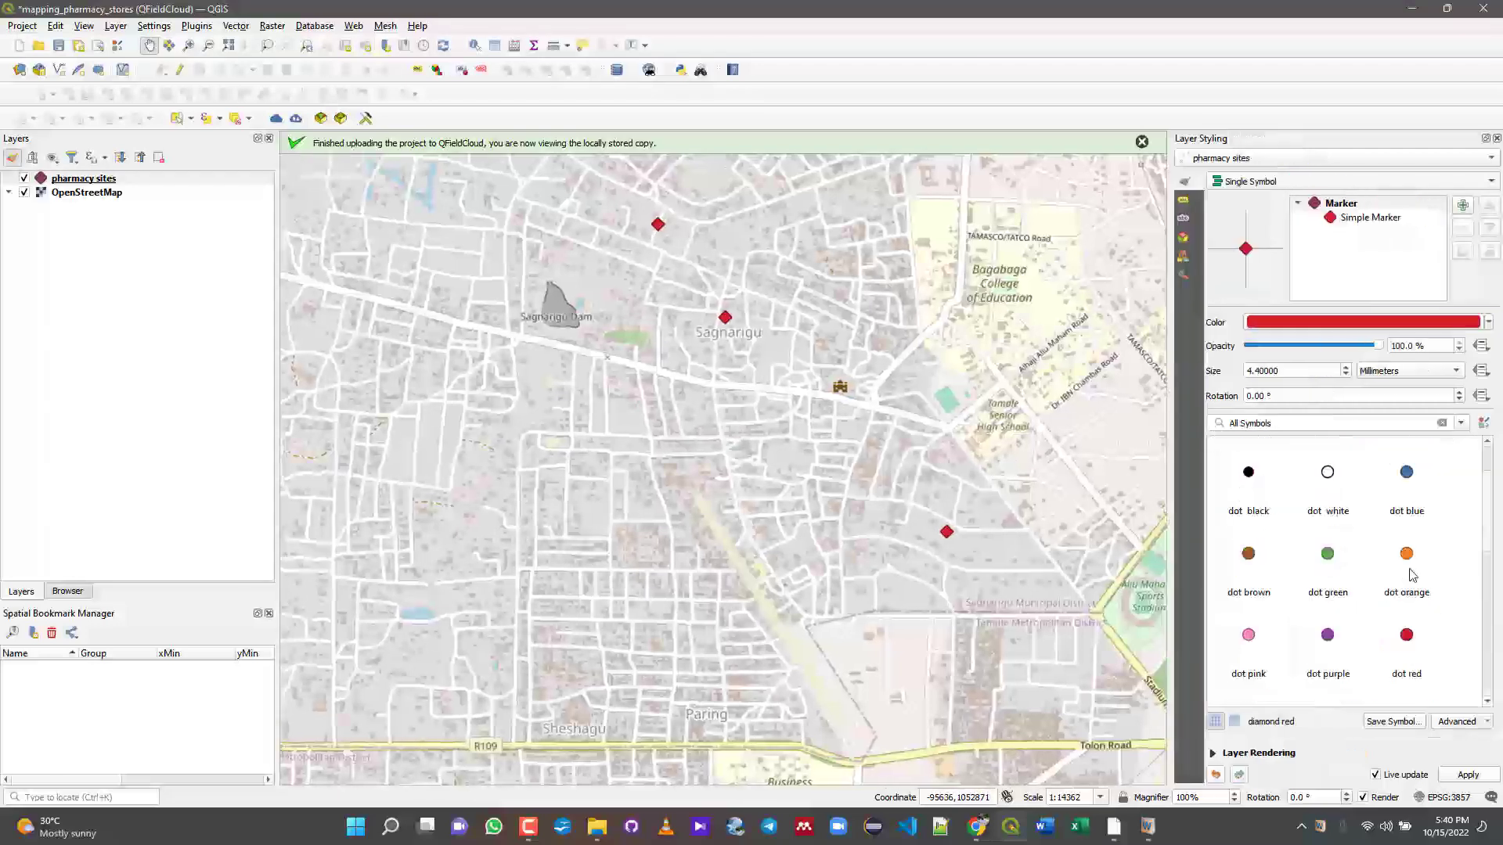
scroll(1386, 567, "down", 4)
scroll(1385, 567, "down", 2)
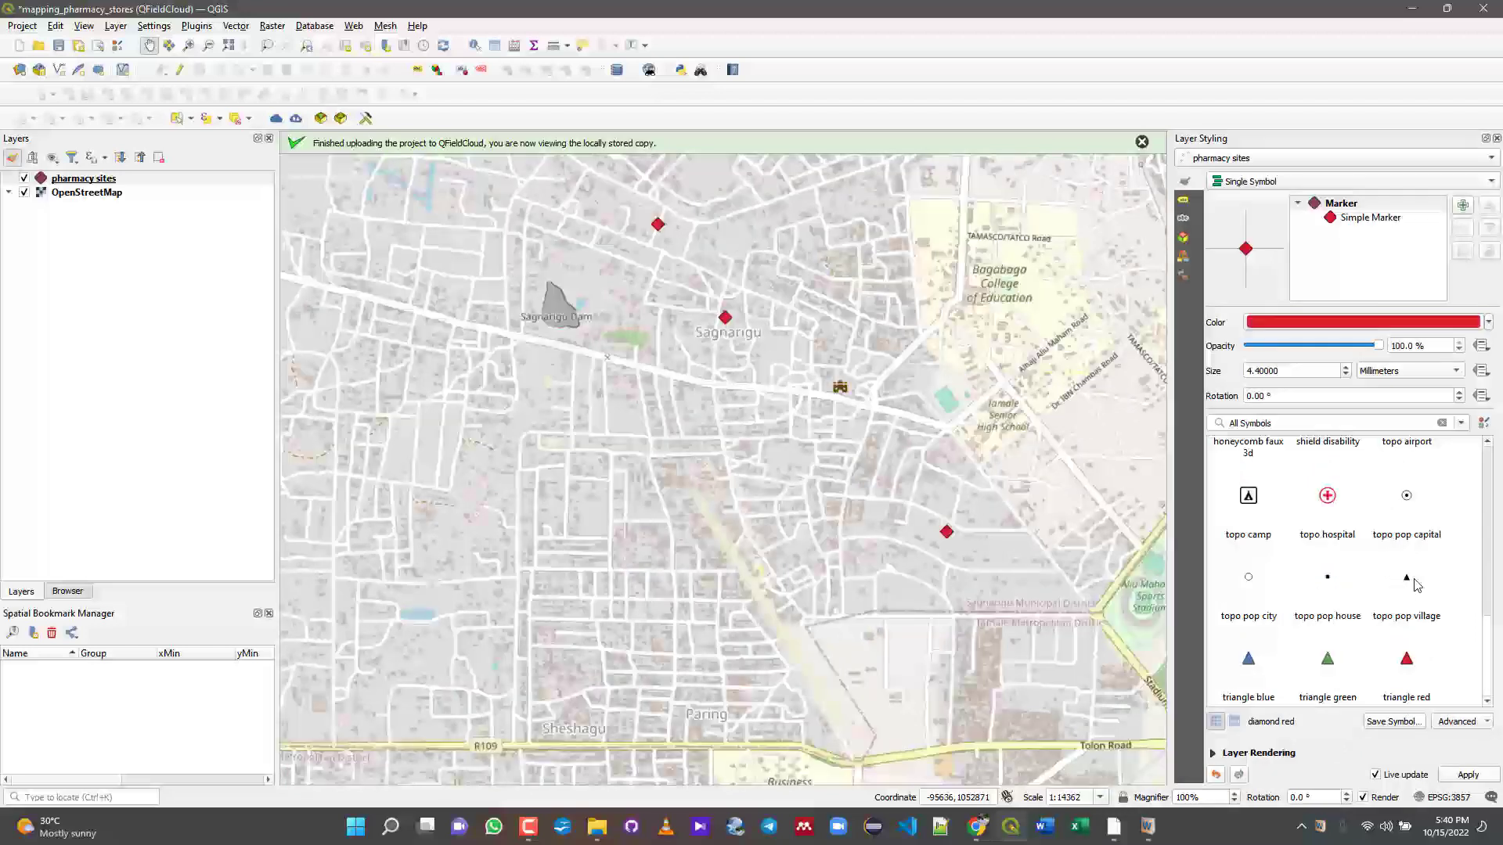
left_click(1406, 579)
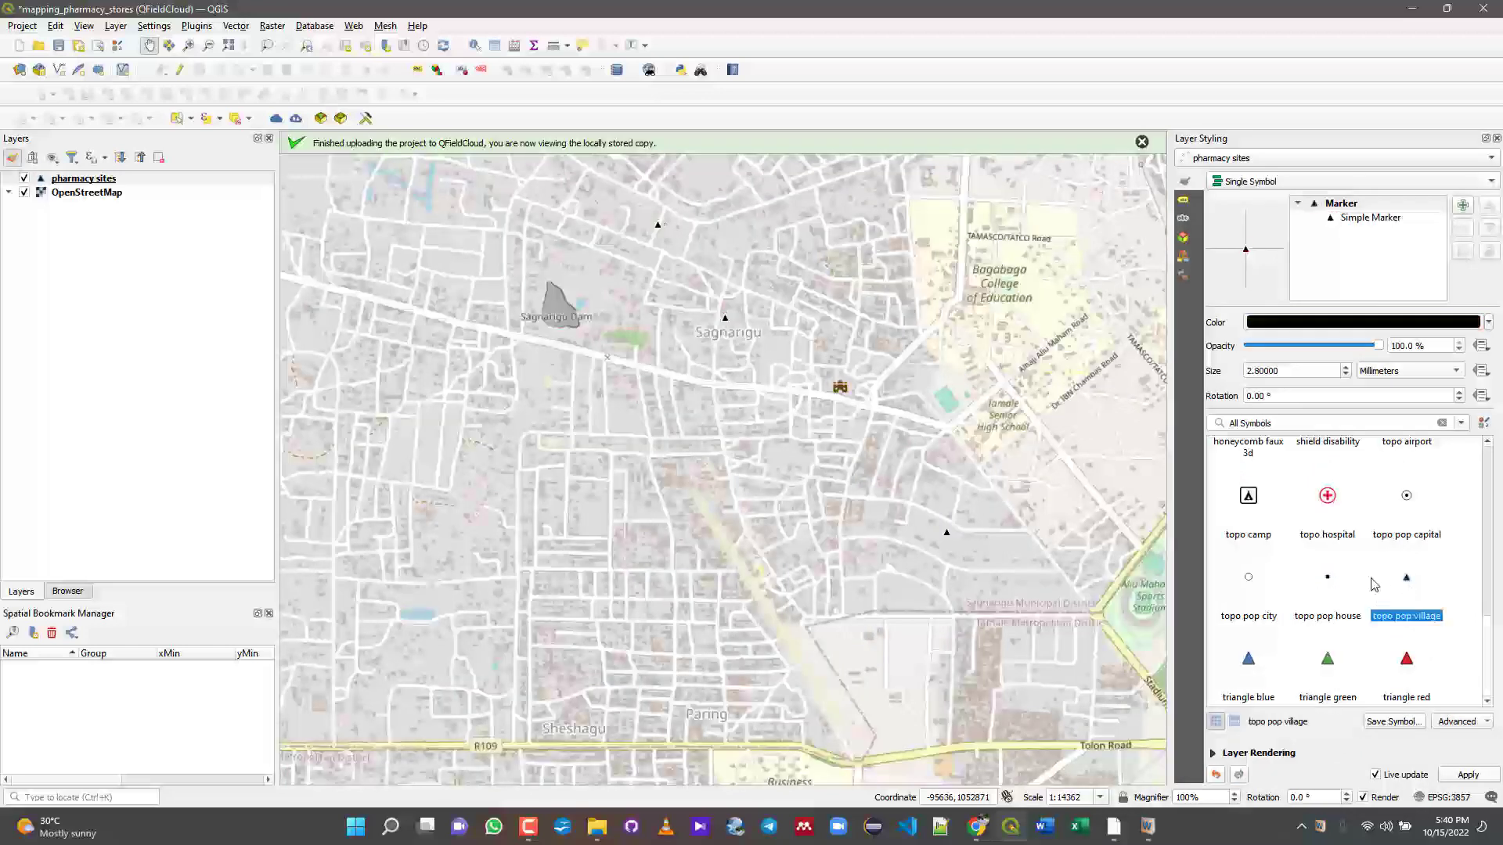
left_click(1329, 505)
scroll(731, 446, "down", 1)
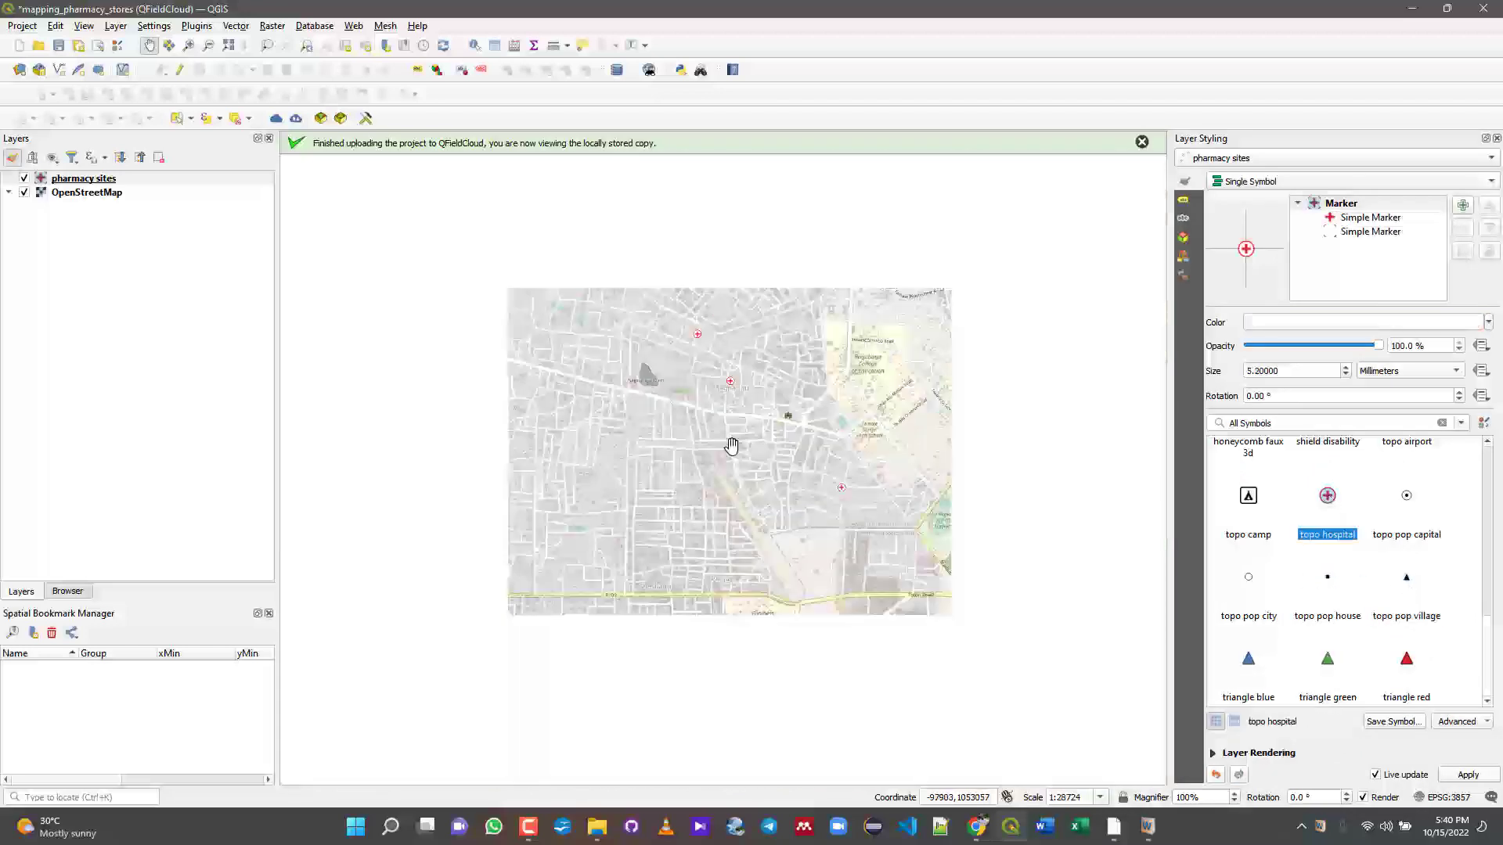
scroll(731, 446, "down", 1)
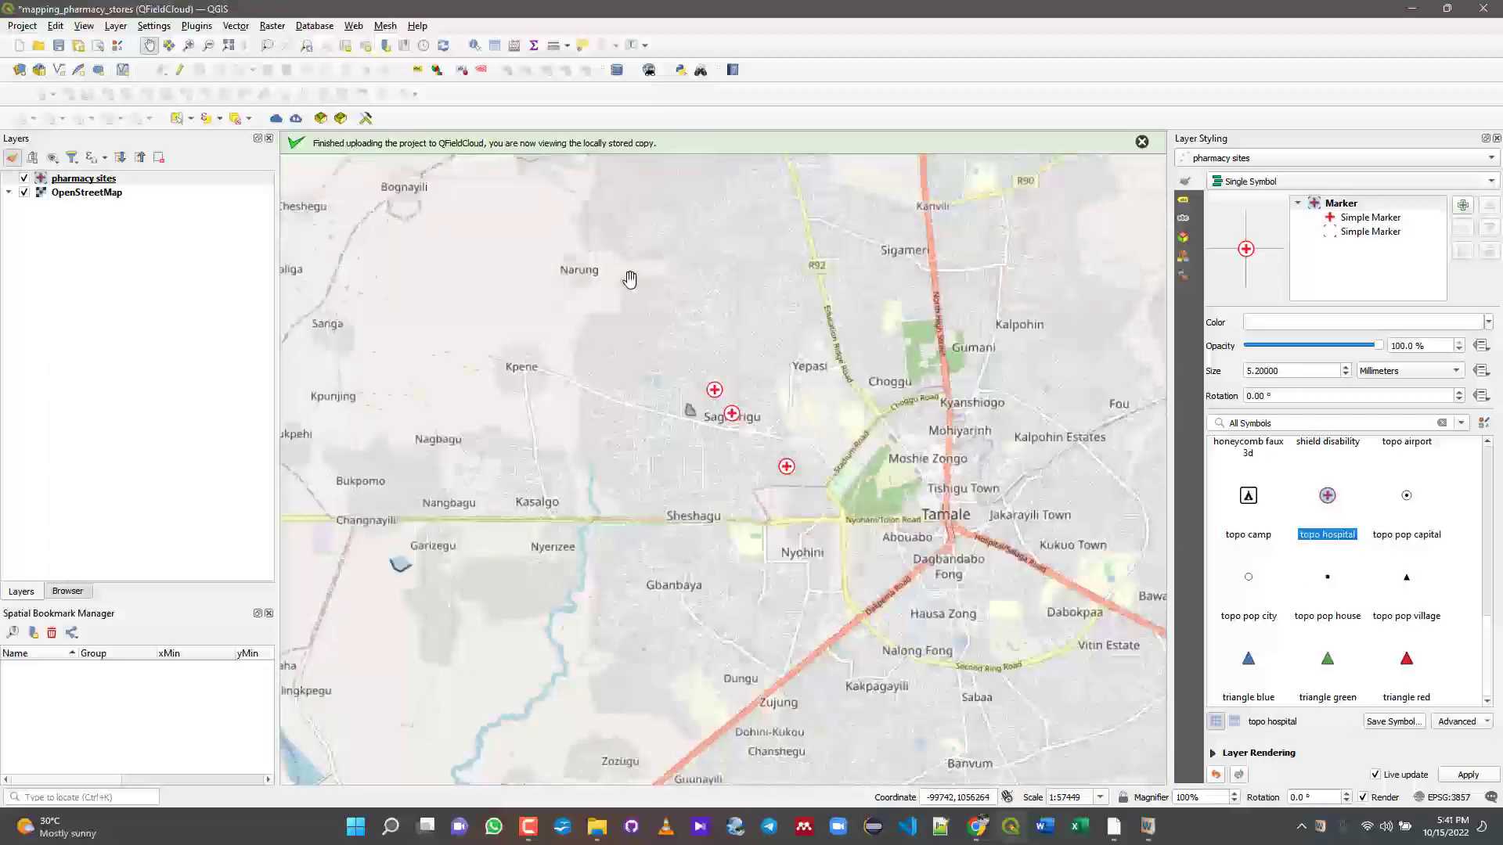